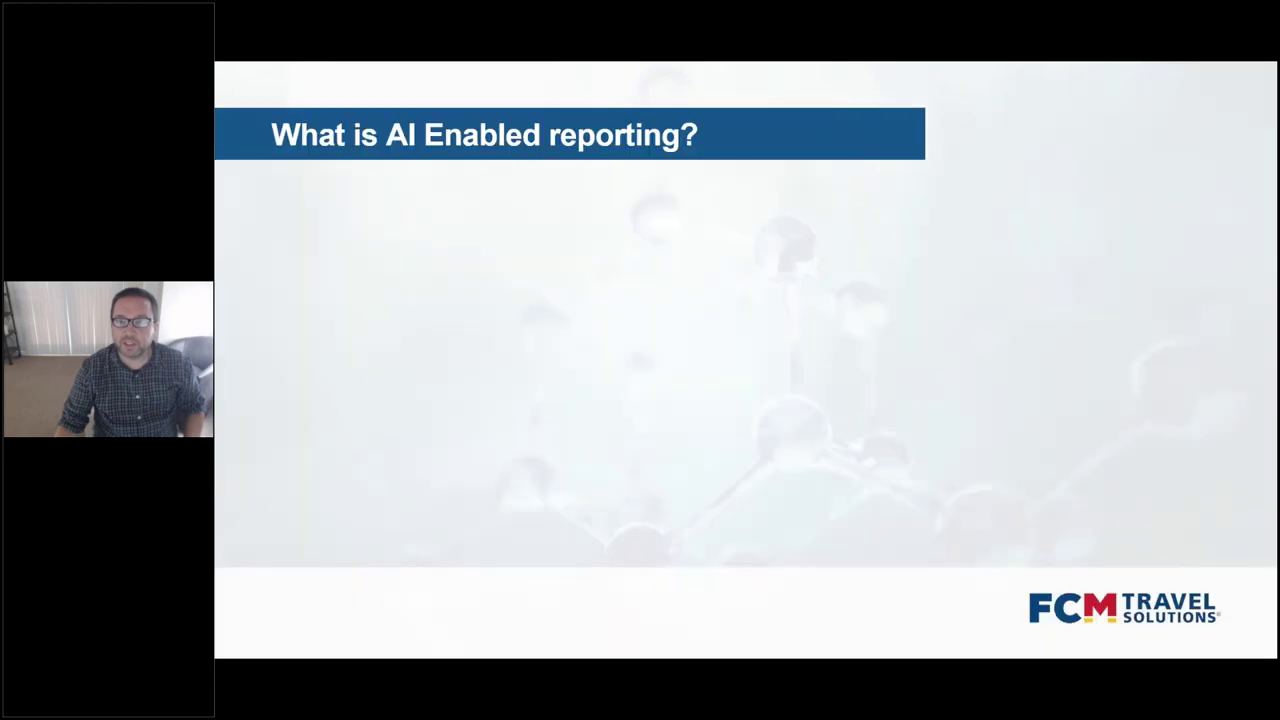
key("Right")
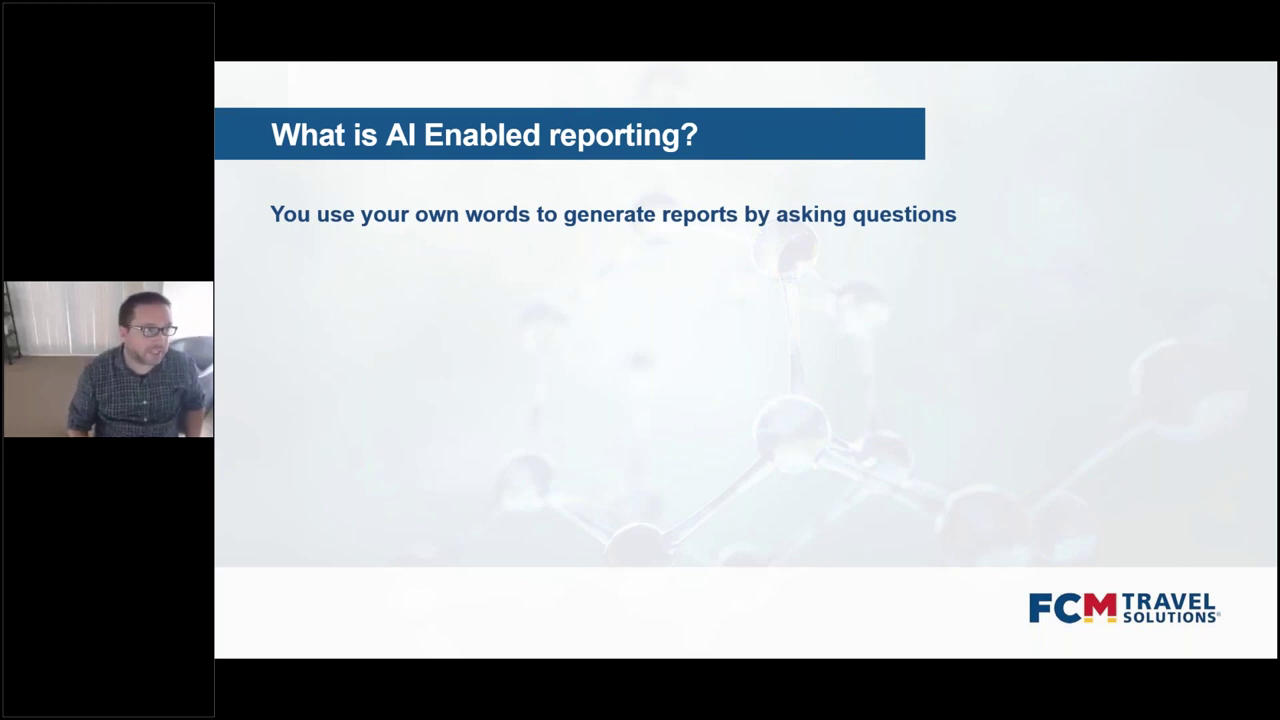
key("Right")
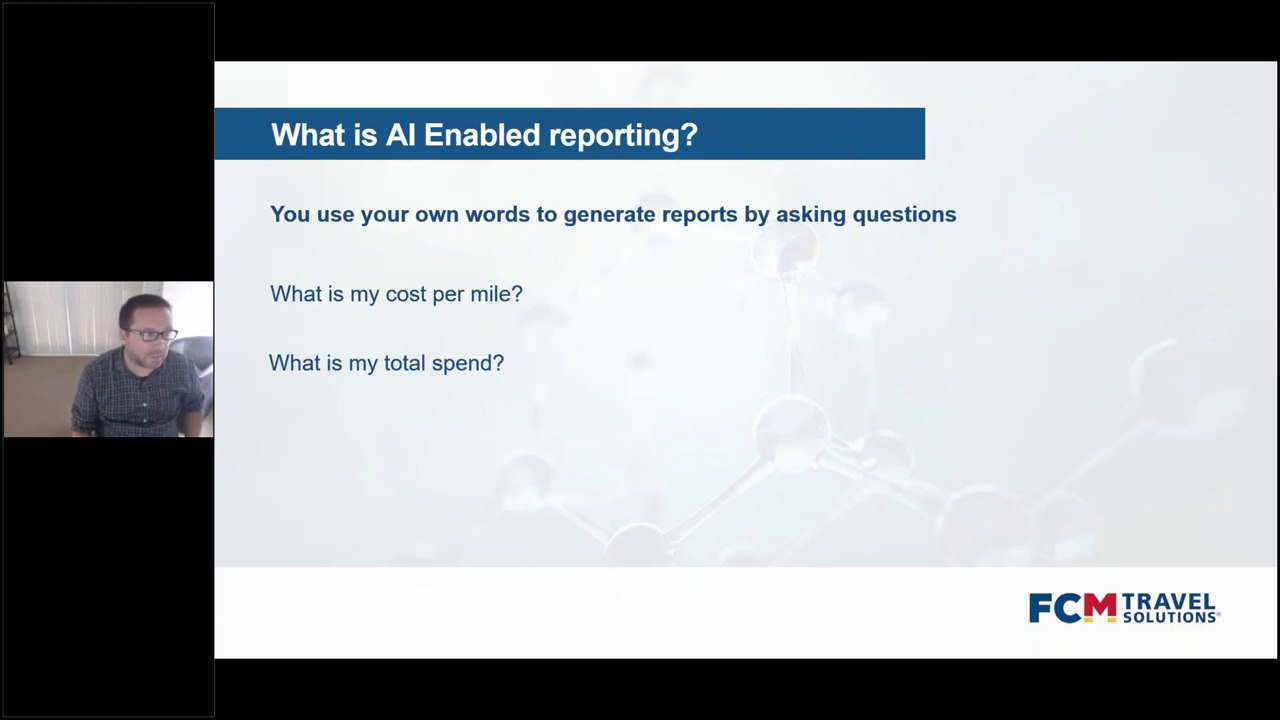
key("Right")
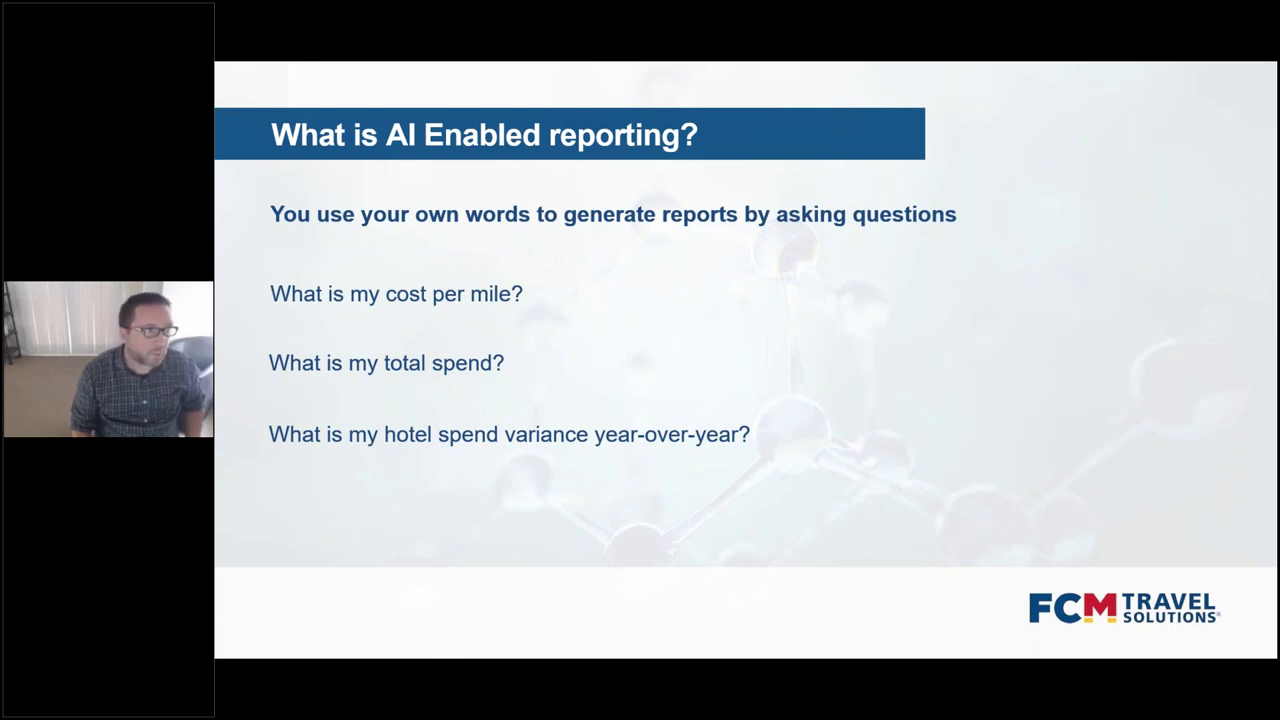
key("Right")
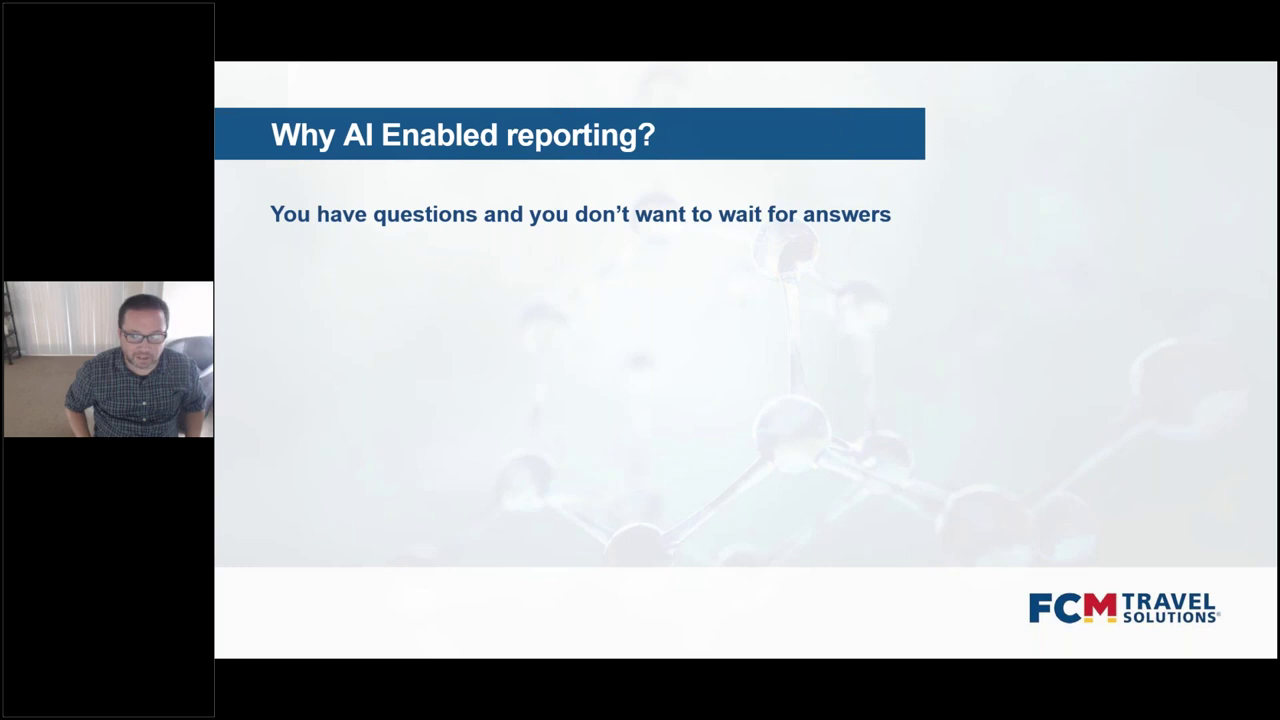
key("Right")
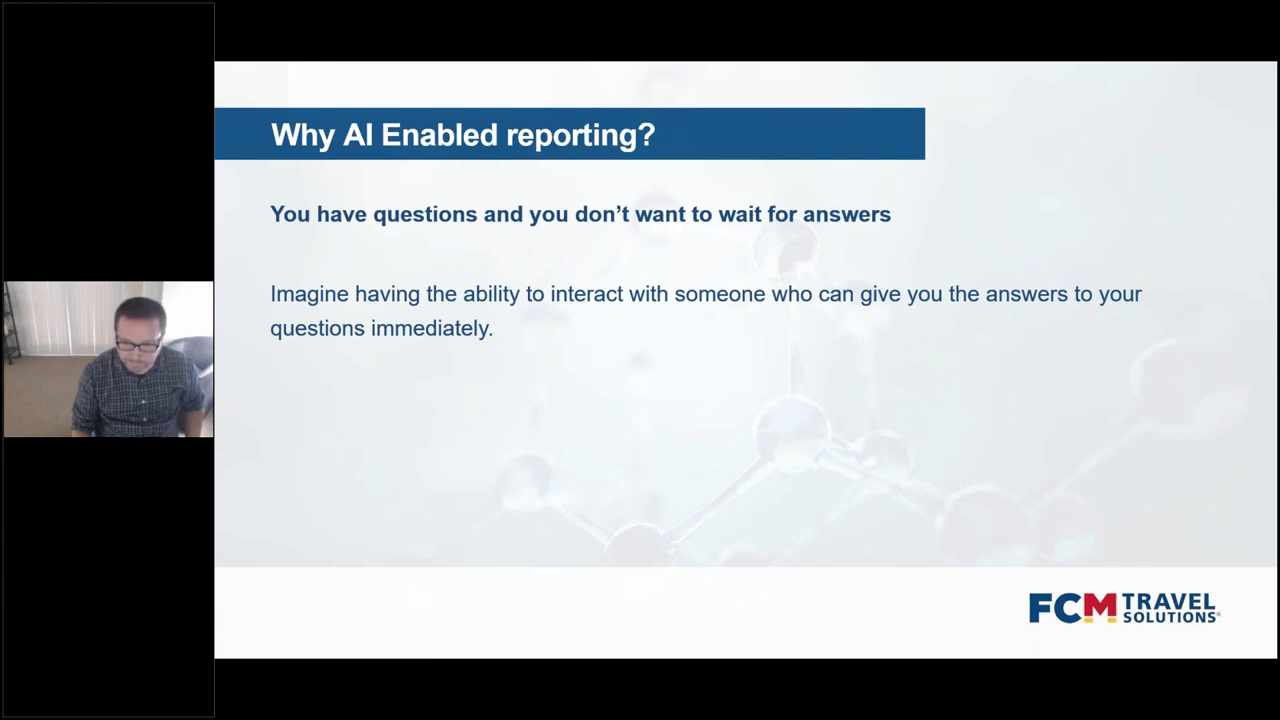
key("Right")
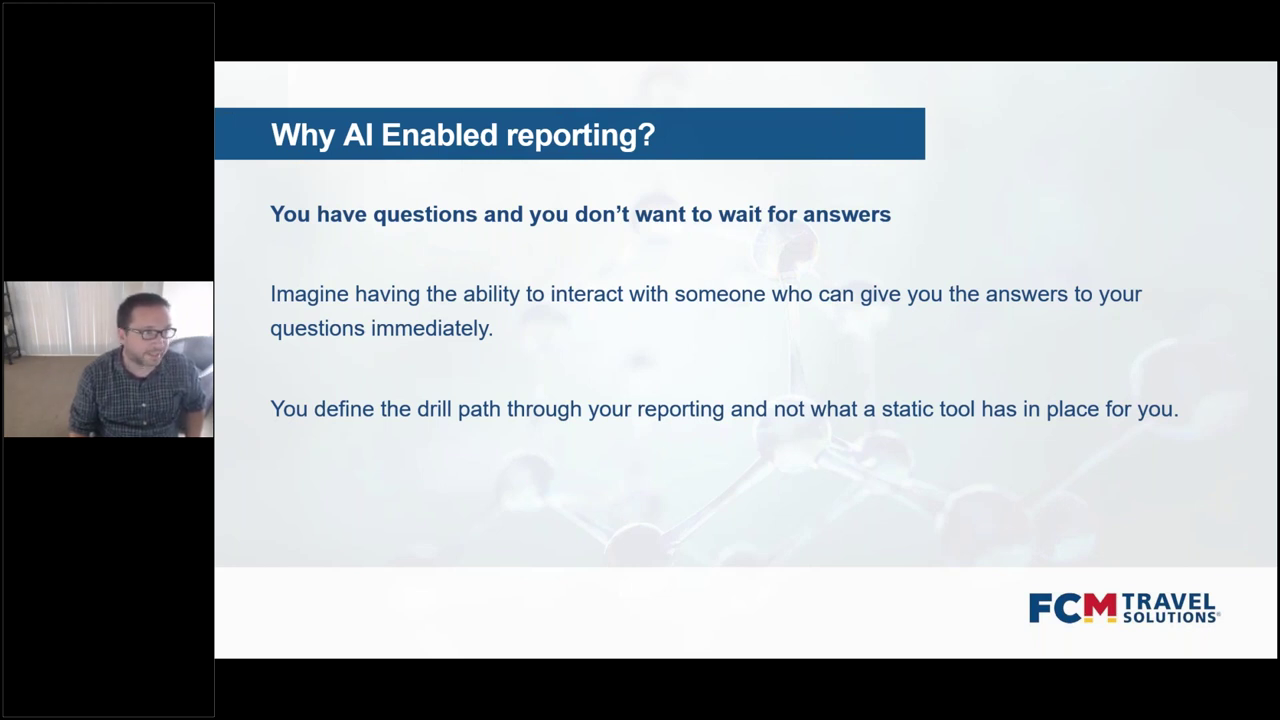
key("Right")
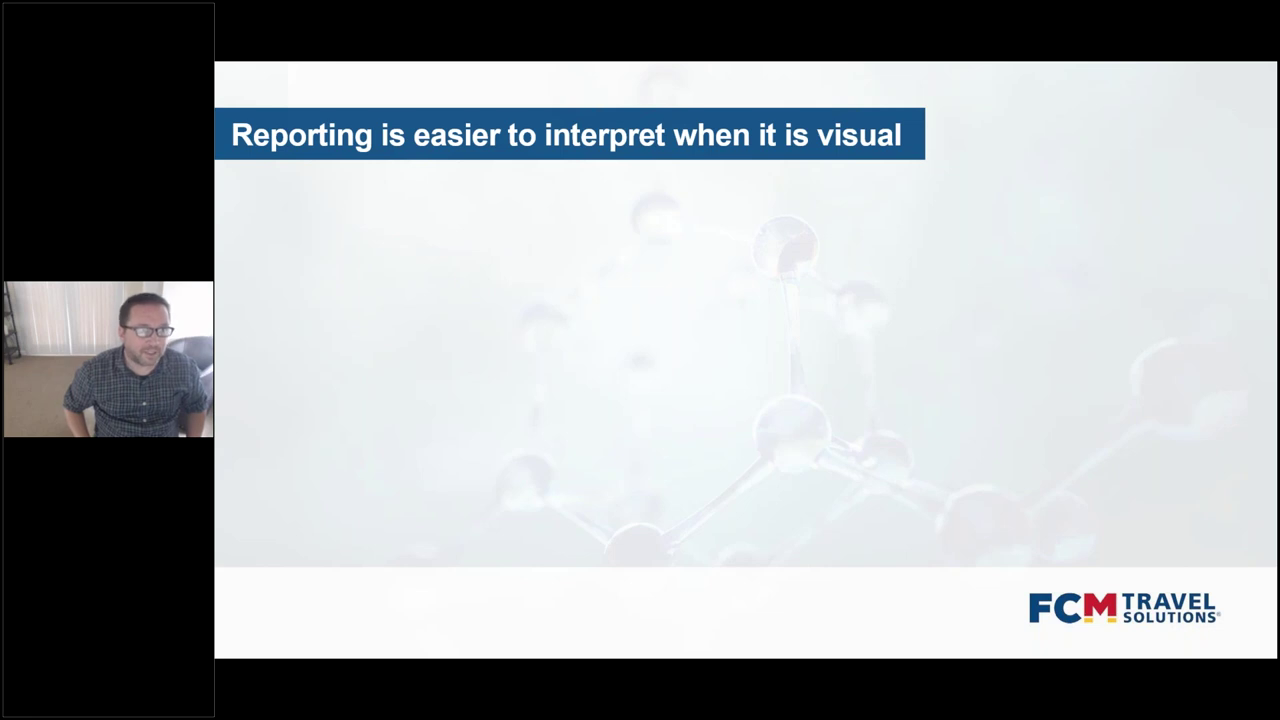
left_click(575, 408)
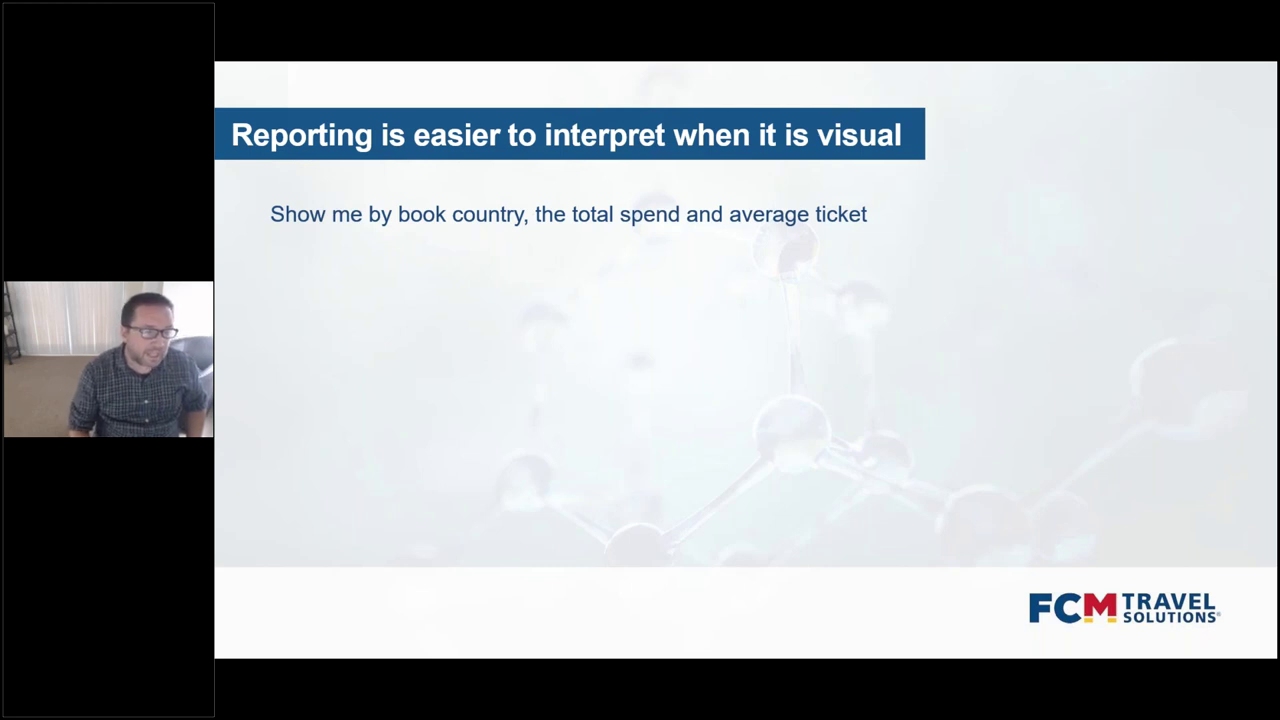
key("Right")
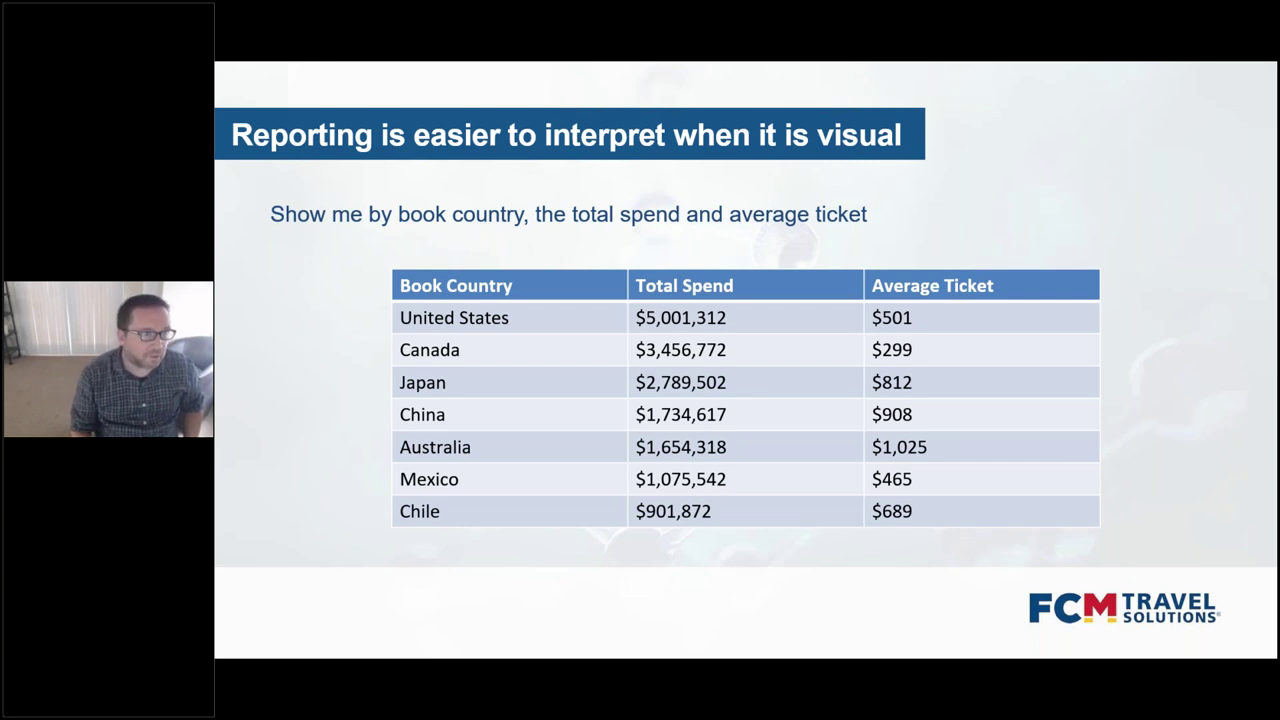
key("Right")
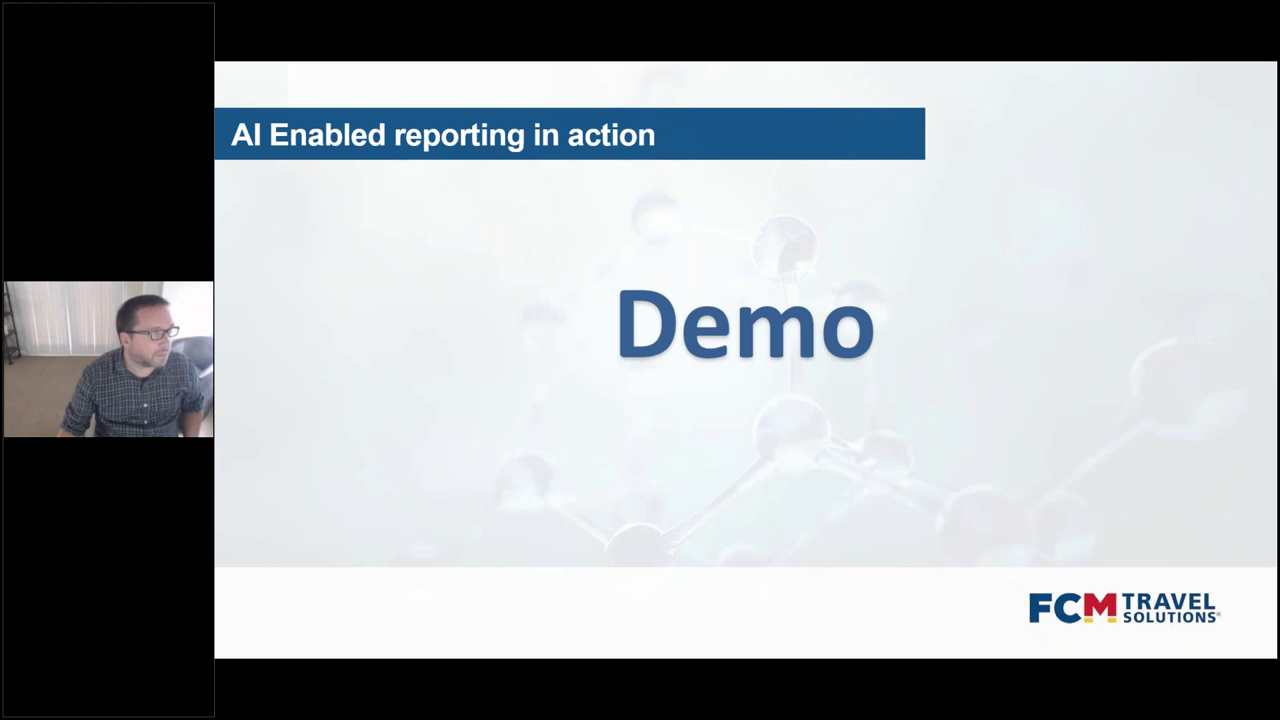
Switch to the FCM Hub in the browser, start AI reporting and ask "what is my cost per mile".
key("alt+Tab")
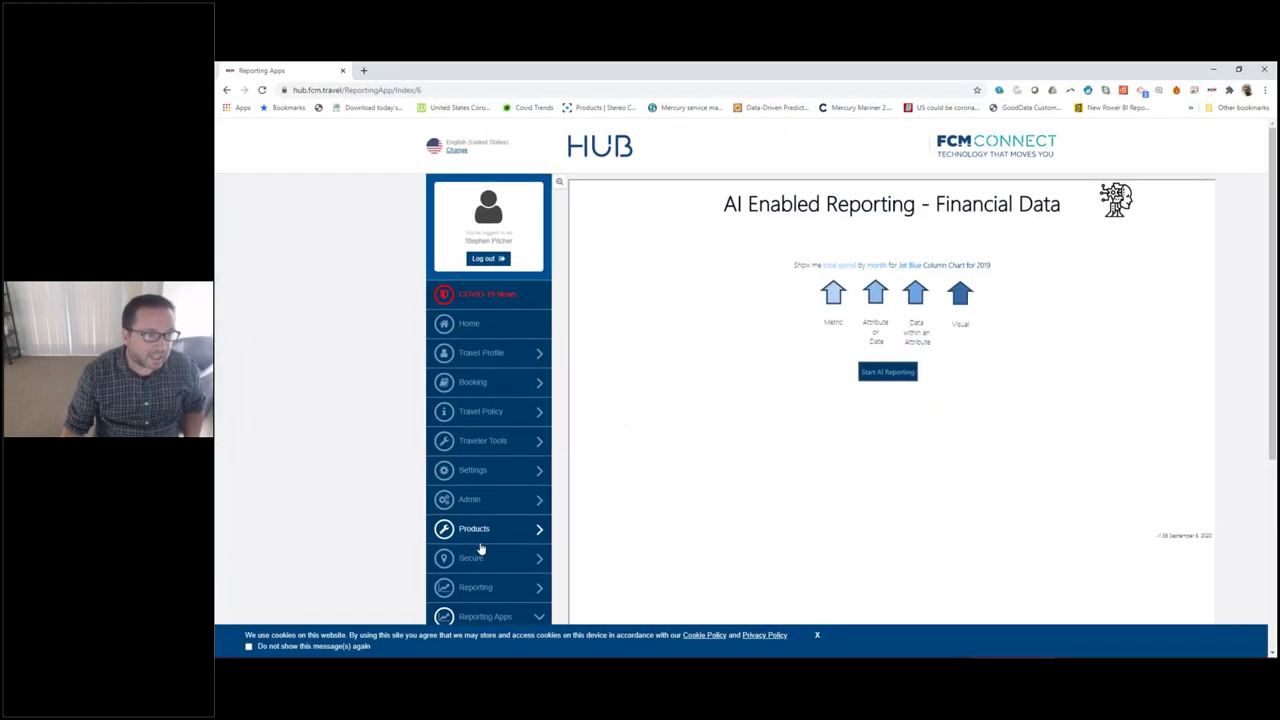
left_click(876, 373)
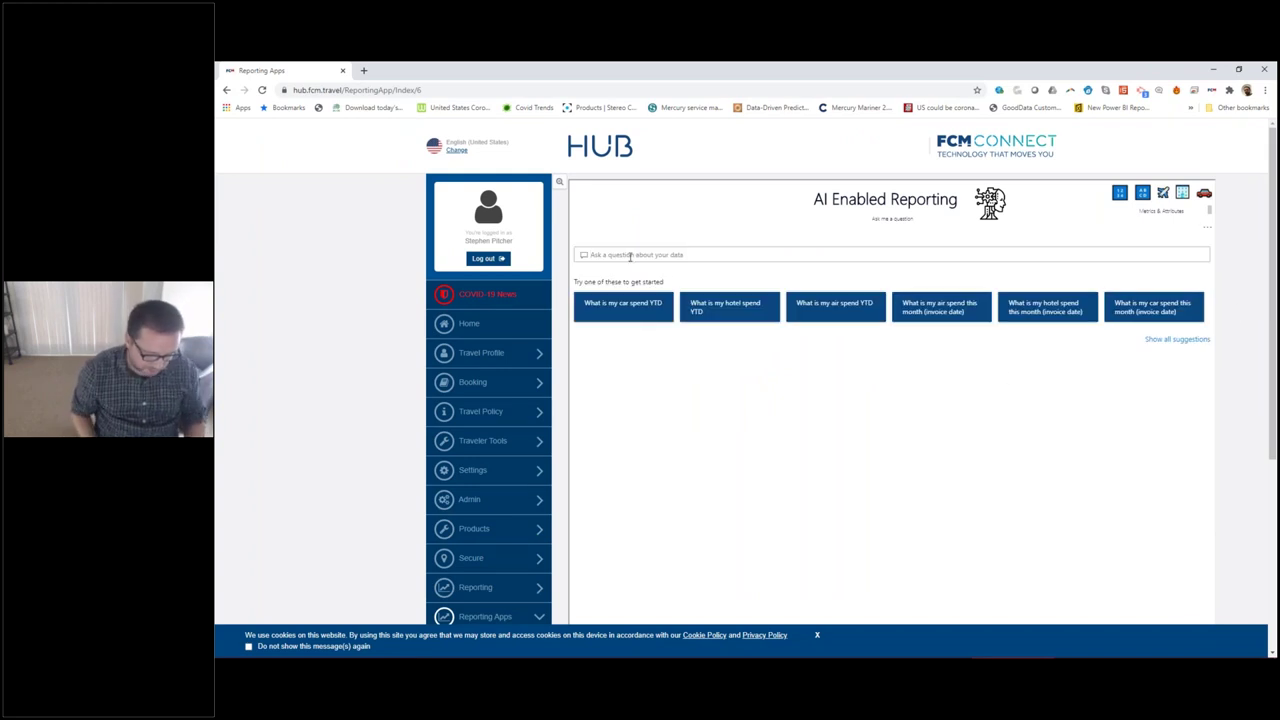
type("what i")
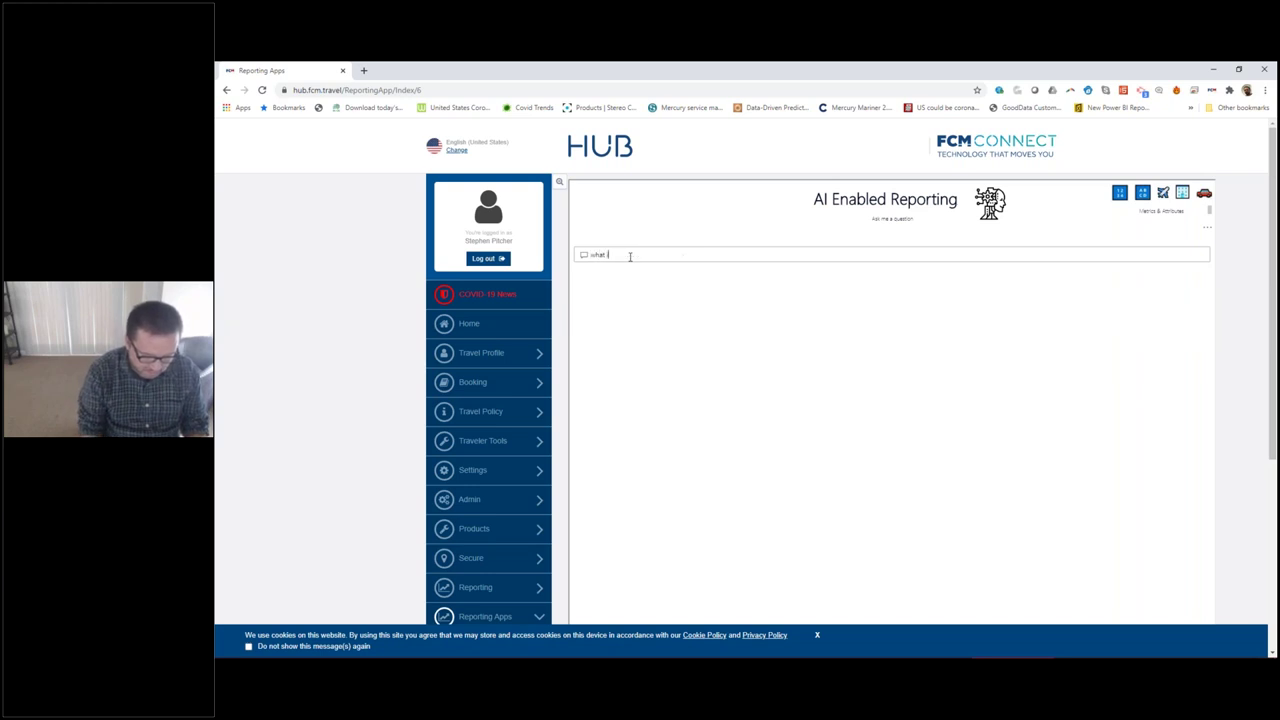
type("s my cost")
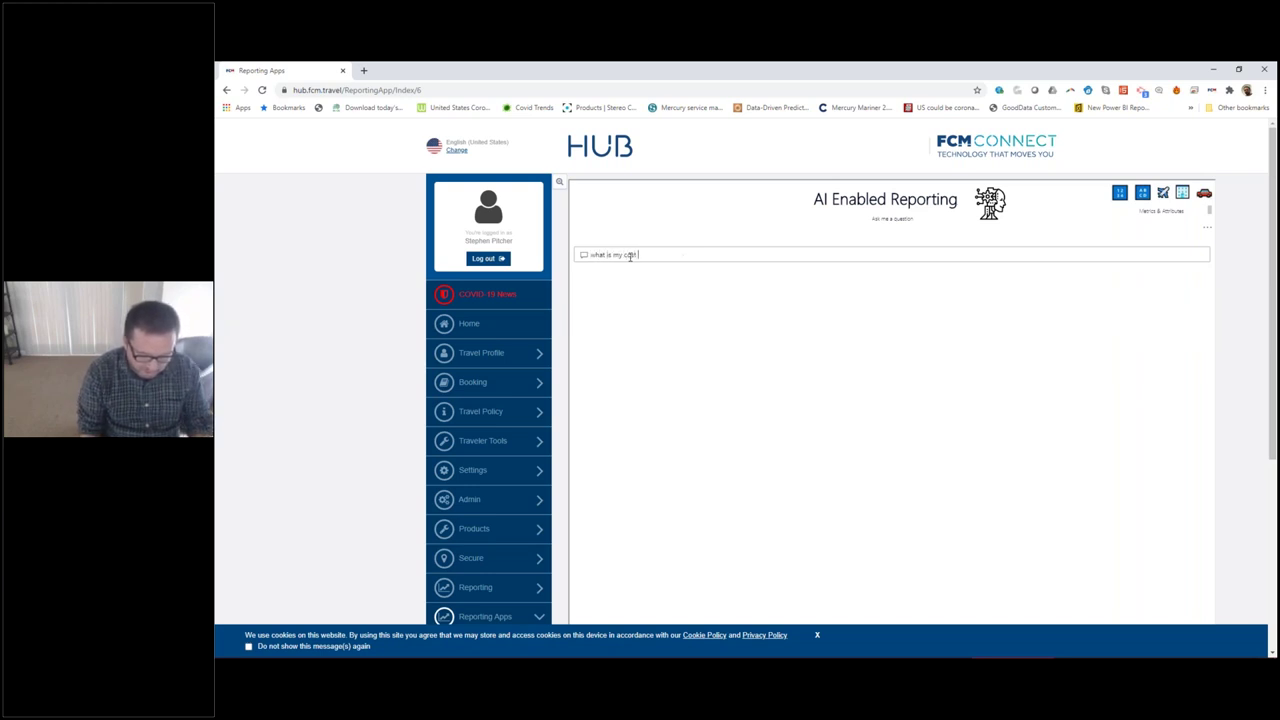
type(" per mile")
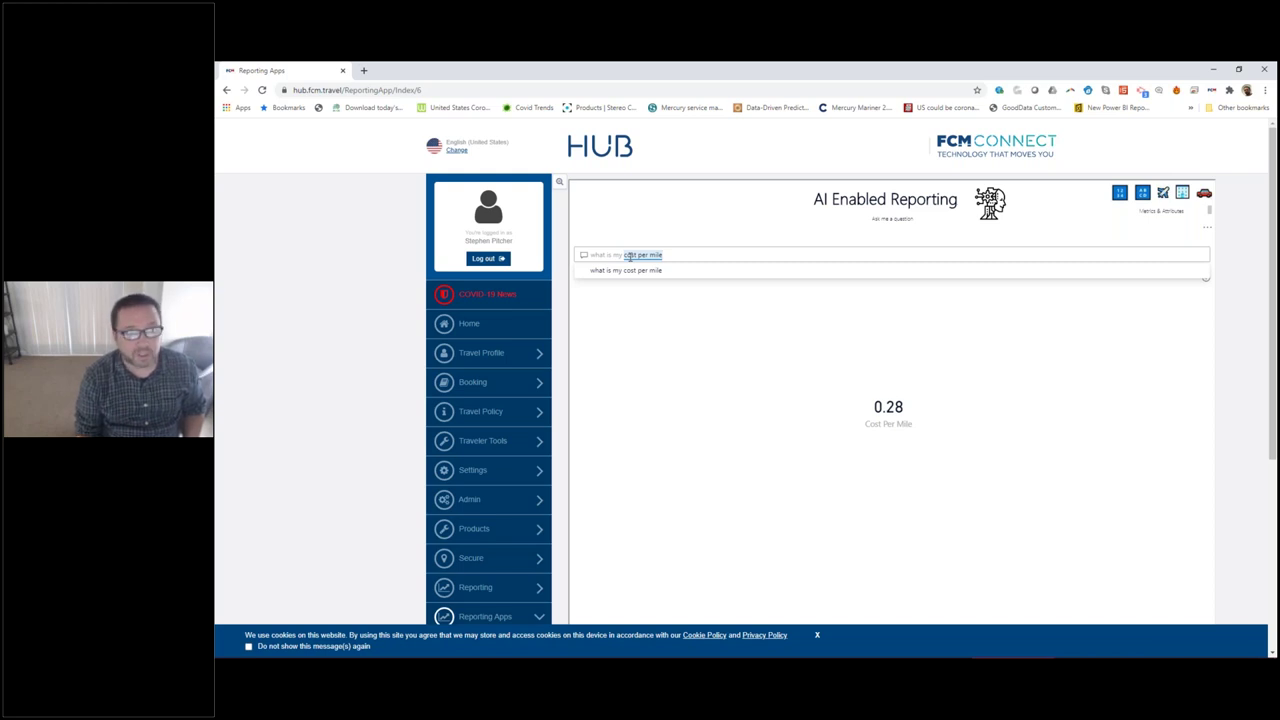
Shorten the metric in the question so it reads "what is my cpm".
key("BackSpace")
key("BackSpace")
key("BackSpace")
key("BackSpace")
key("BackSpace")
key("BackSpace")
key("BackSpace")
key("BackSpace")
key("BackSpace")
key("BackSpace")
key("BackSpace")
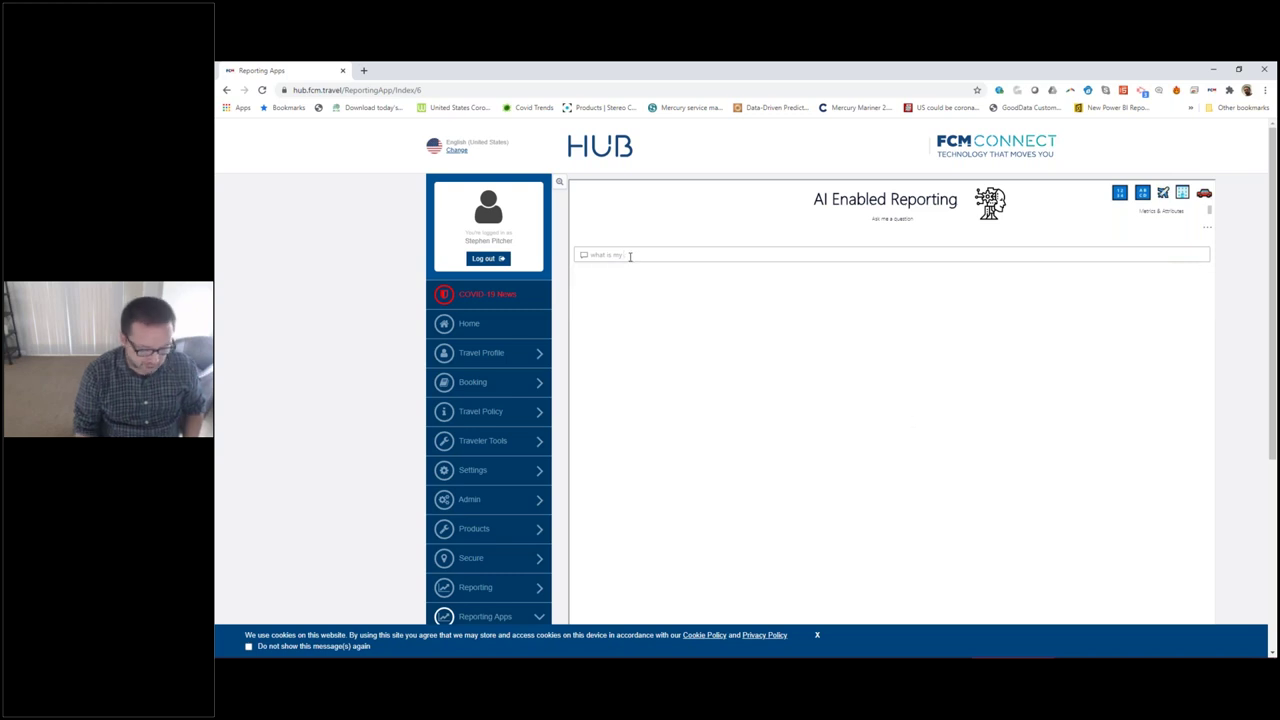
type("pm")
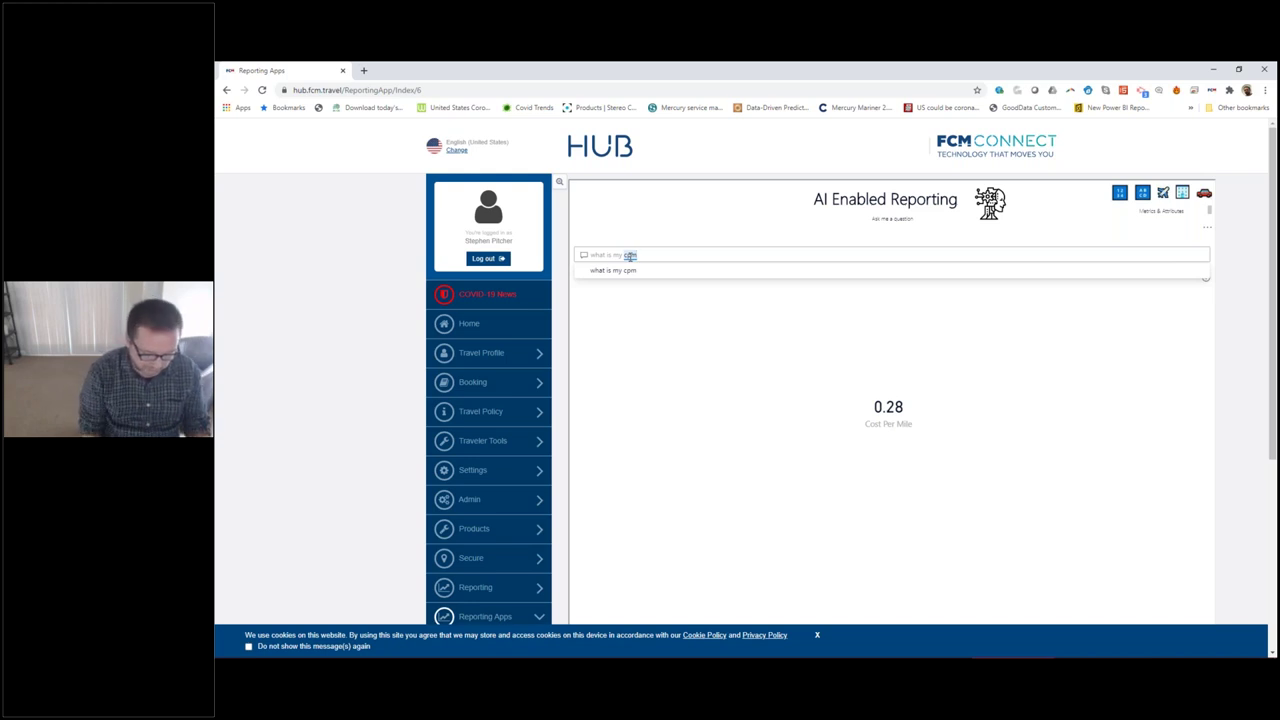
Extend the question to "what is my cpm for the ytd" and submit it.
type("for tr")
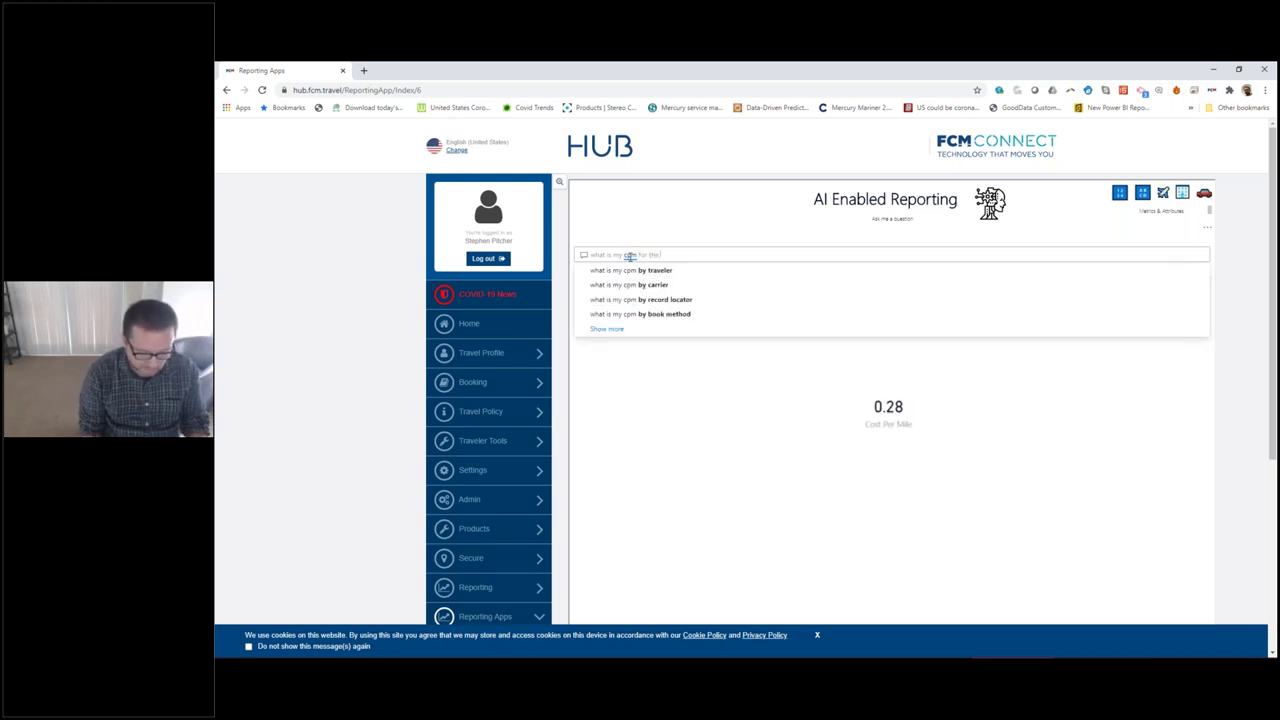
type("e ytd")
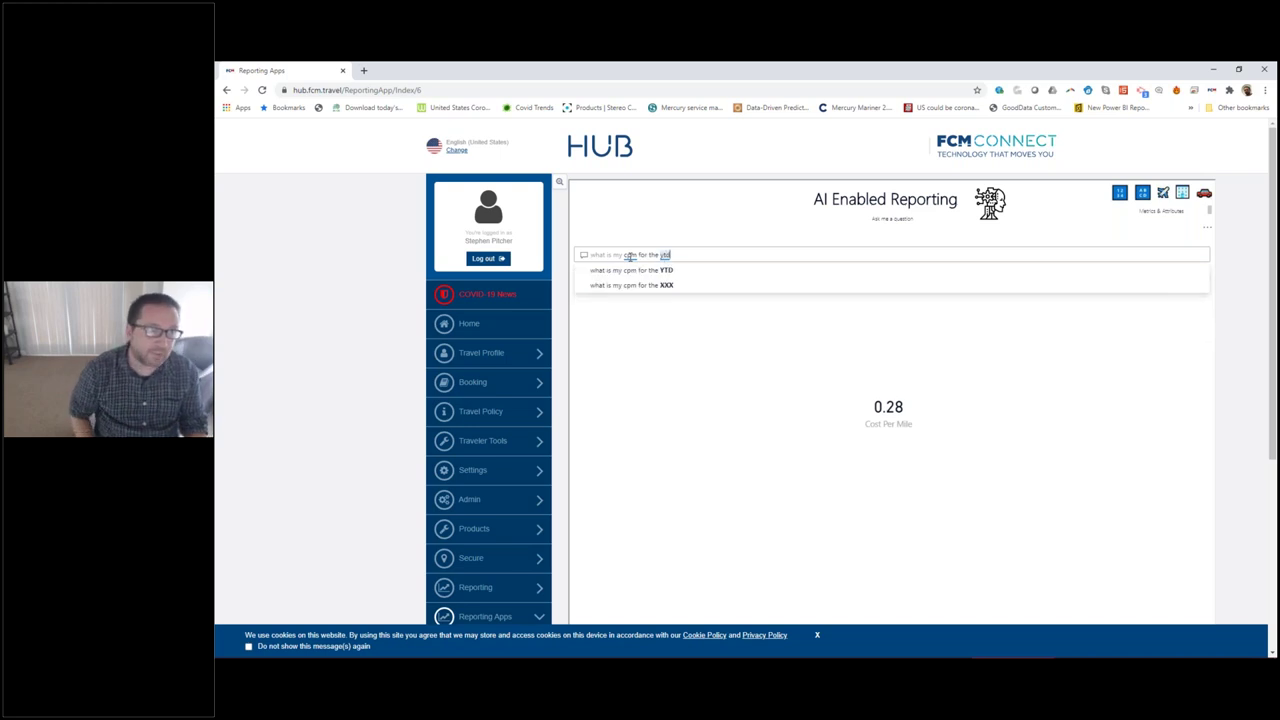
key("Return")
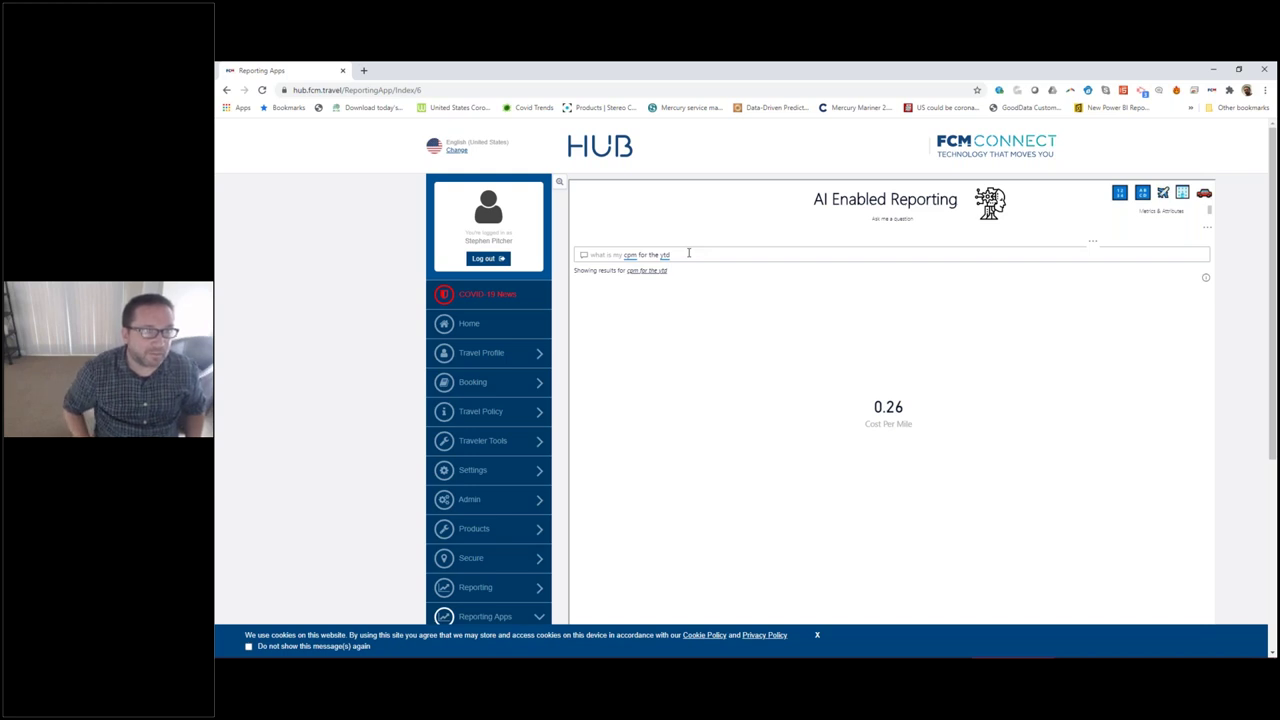
Replace the year-to-date period in the question so it asks for the cpm for "invoice month dec-2019".
double_click(688, 253)
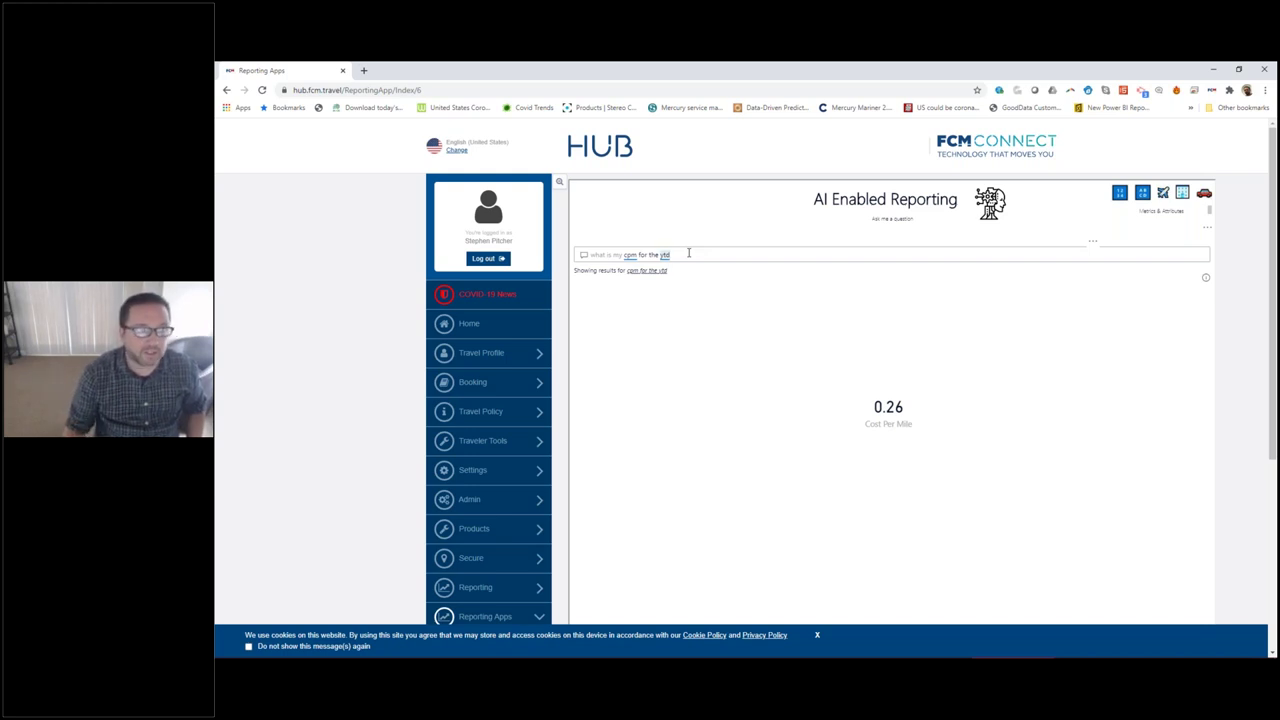
key("BackSpace")
key("BackSpace")
key("BackSpace")
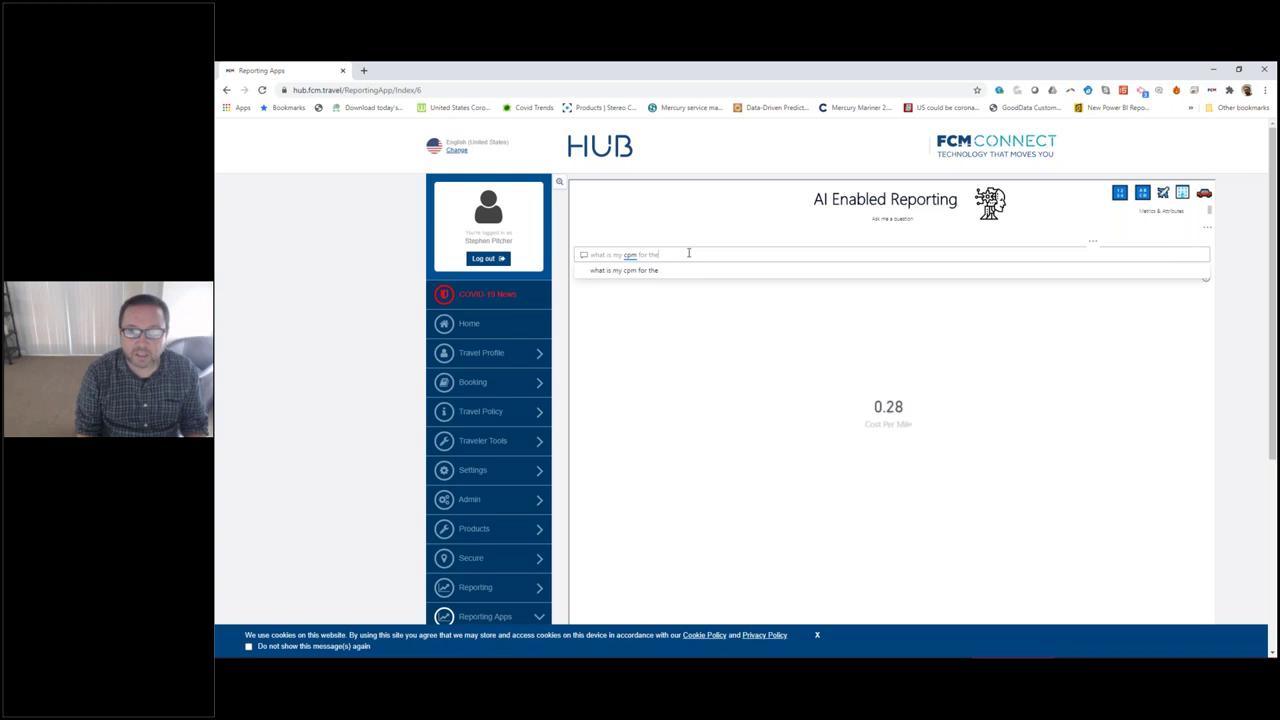
key("BackSpace")
key("BackSpace")
key("BackSpace")
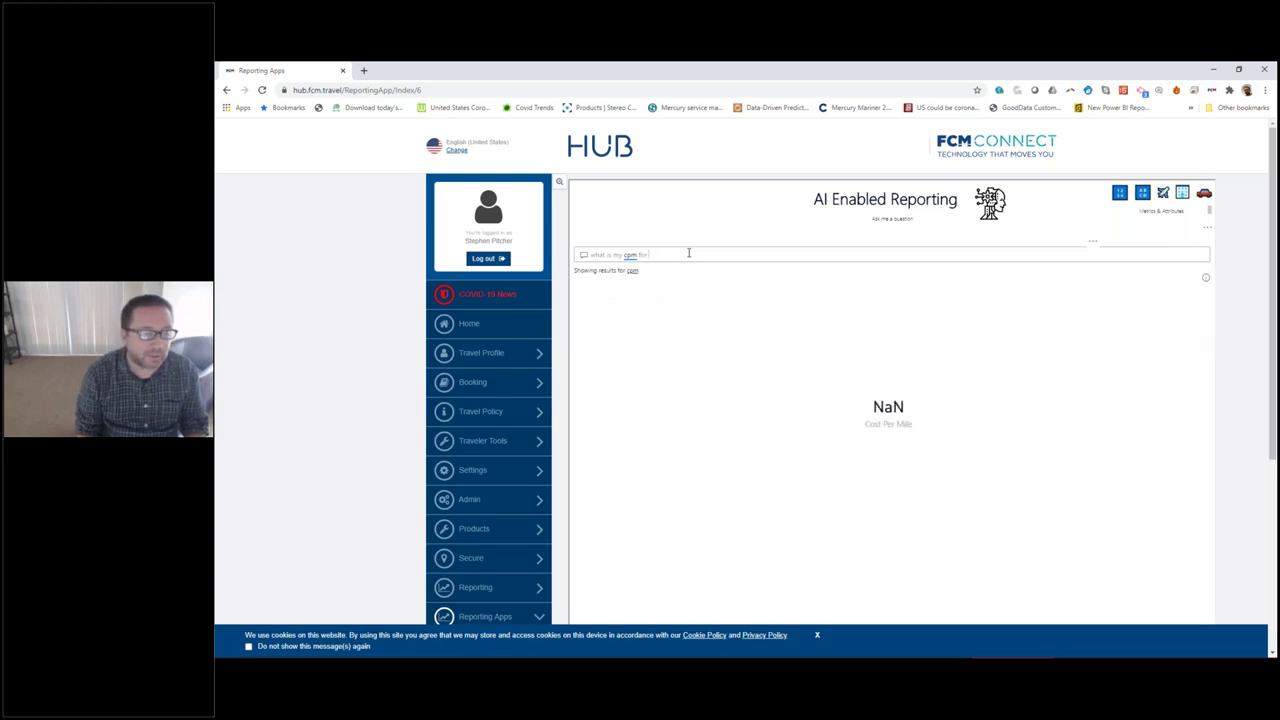
type("strd")
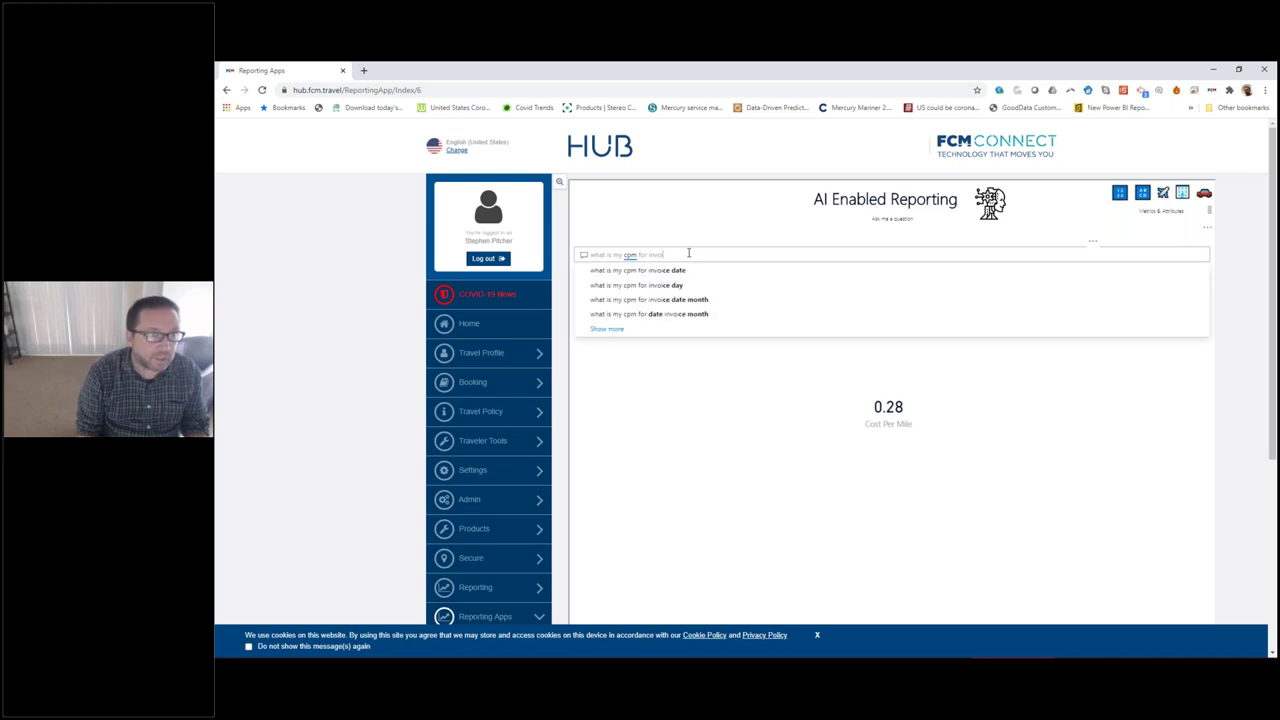
type("ice month")
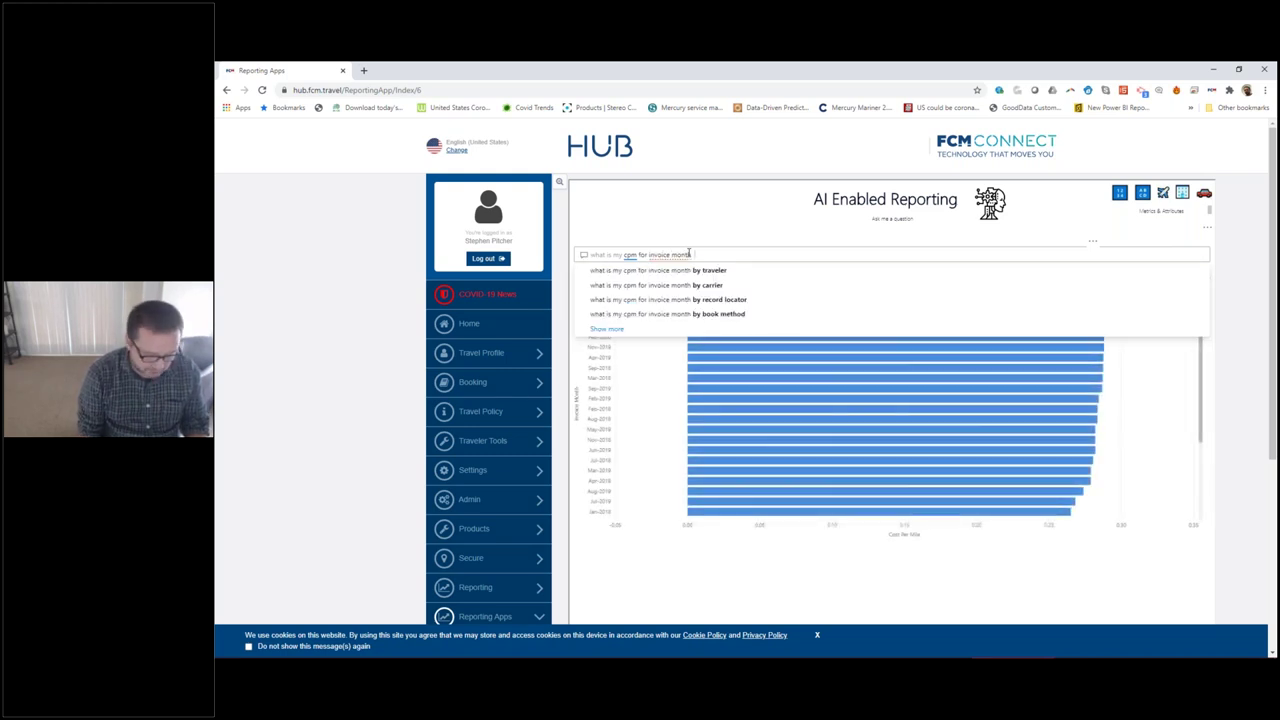
type(" dec")
type("-2019")
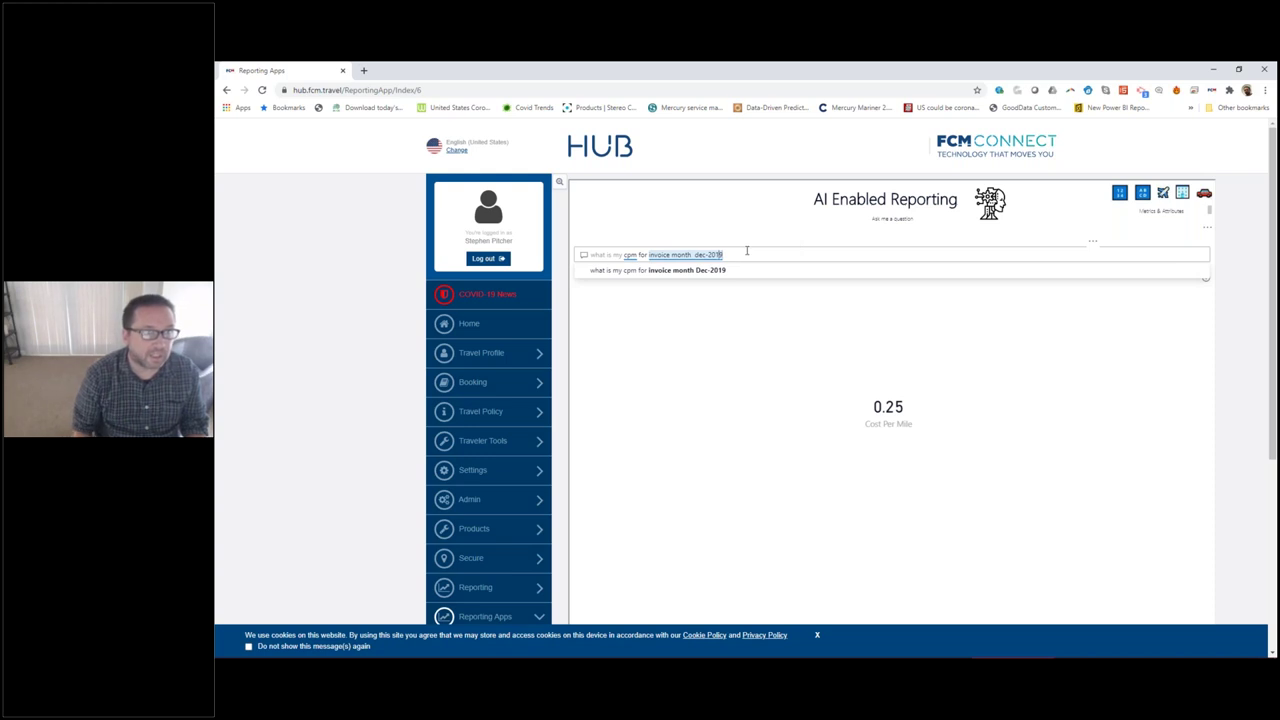
Change the month in the question to "nov-2019".
key("BackSpace")
key("BackSpace")
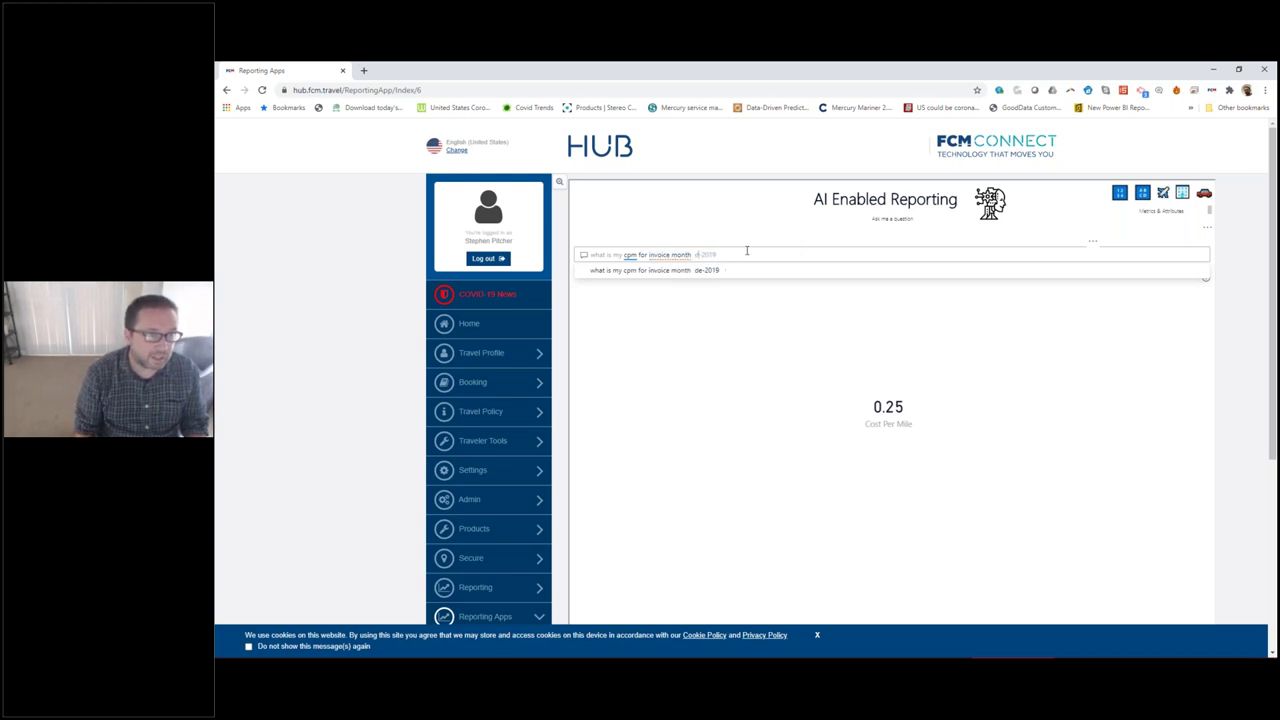
type("nov")
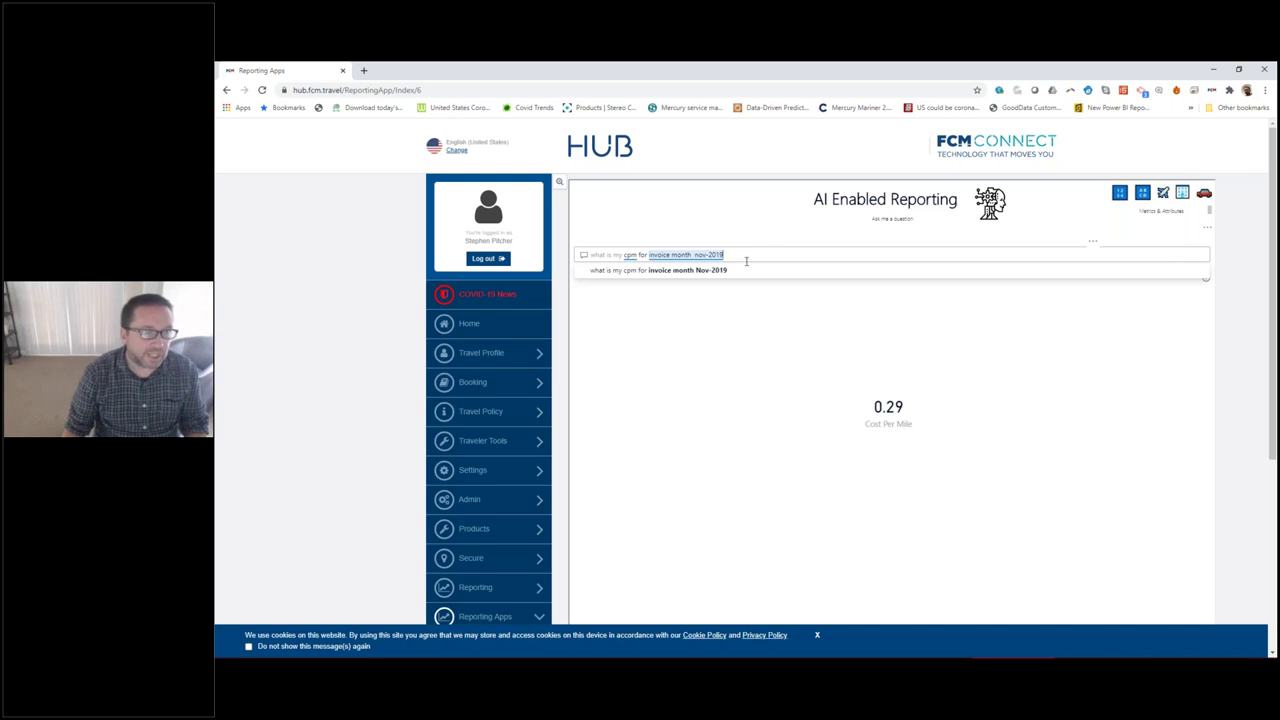
Replace the whole question with "what is my cpm by book country".
left_click_drag(746, 252, 583, 257)
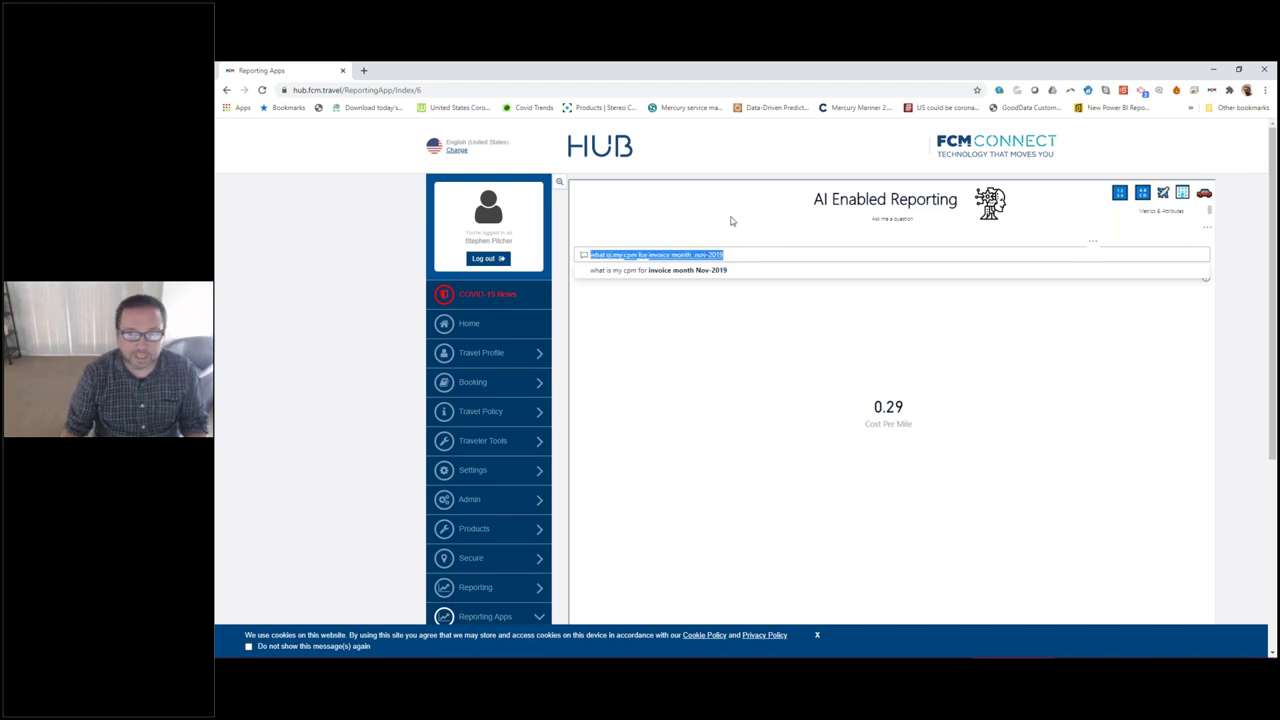
type("what is")
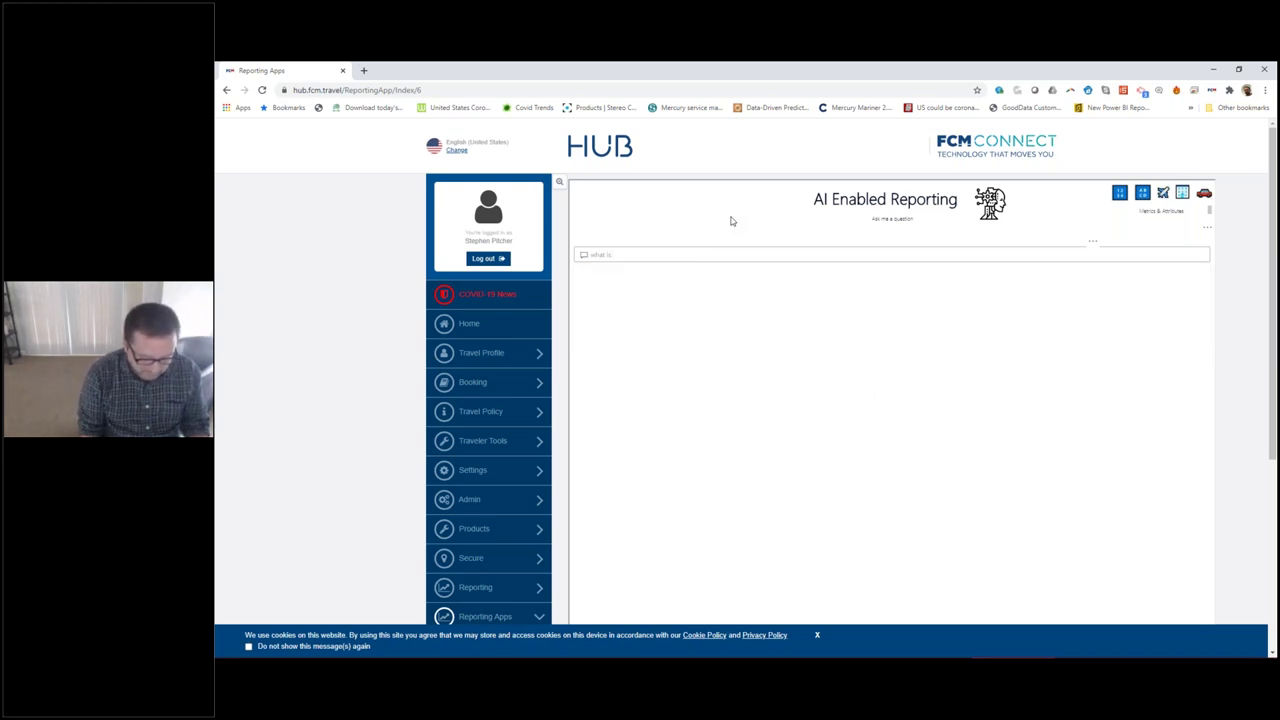
type("my c")
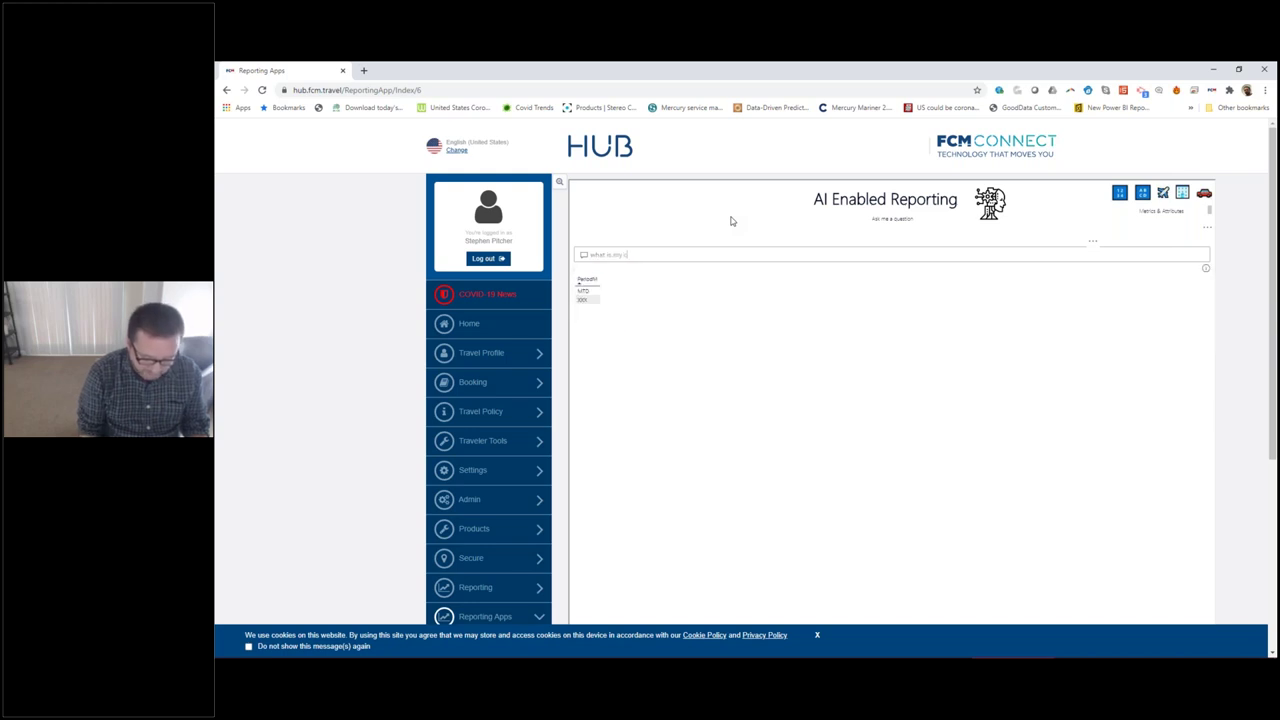
type("gm by b")
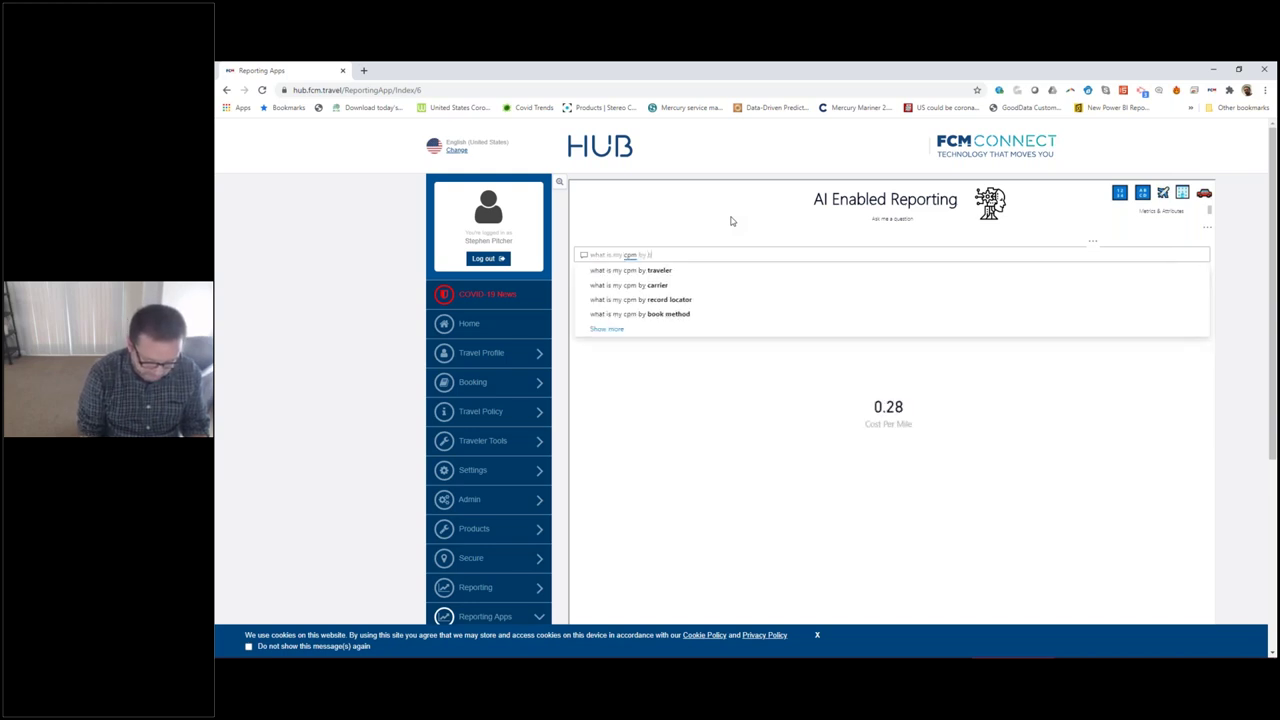
type("ook country")
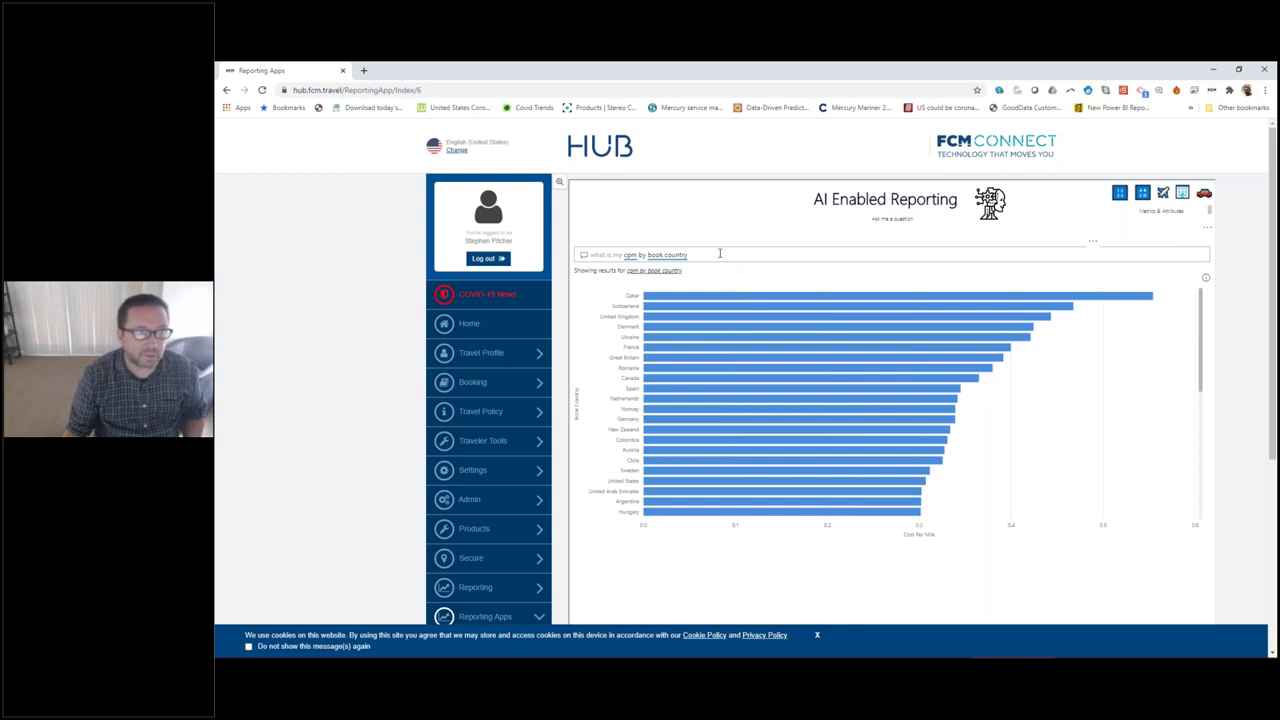
Add "map" to the end of the book country question to request a map visual.
key("ctrl+shift+Left")
key("ctrl+shift+Left")
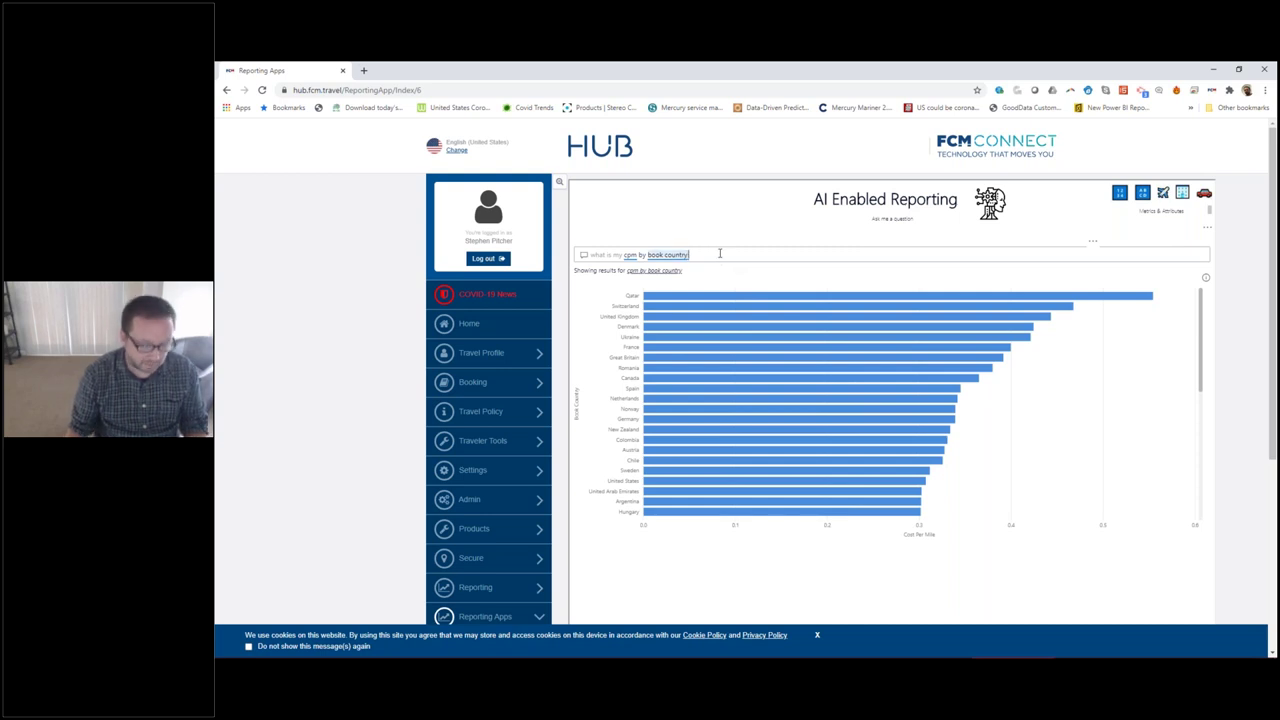
key("End")
type("m")
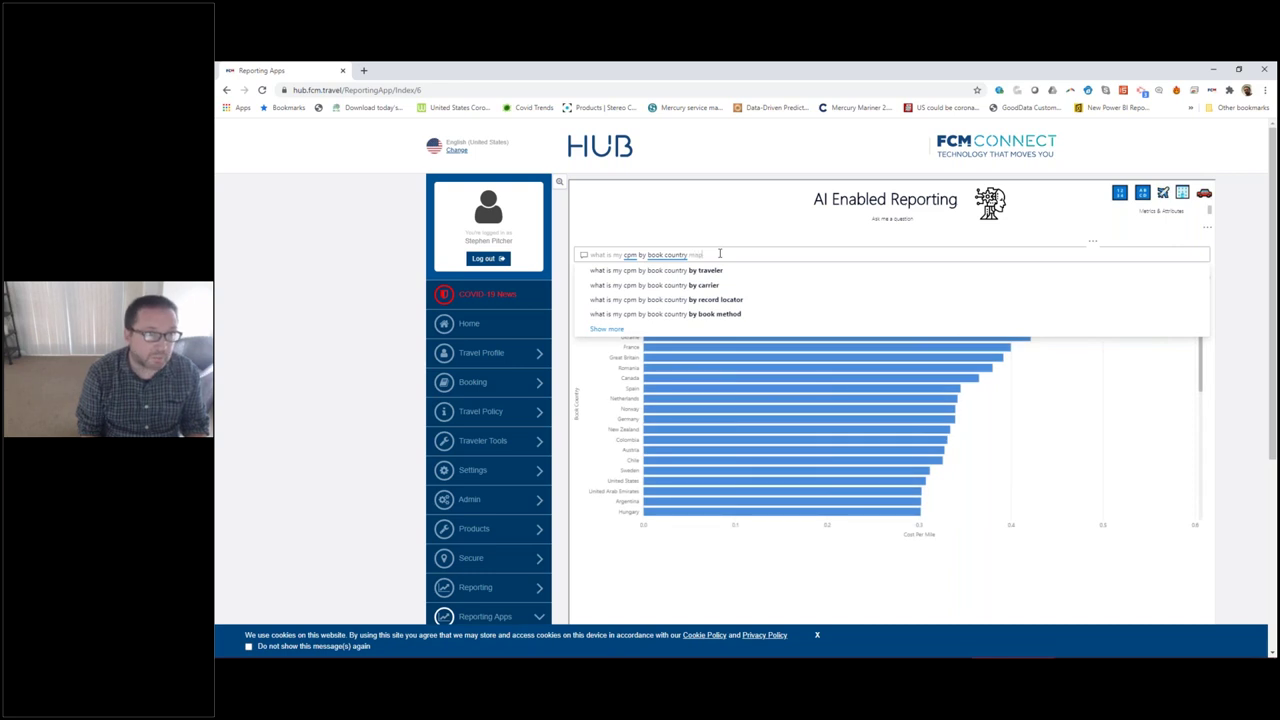
Run the book country question with "map" at its end and dismiss the cookie notice.
type("ap")
key("Return")
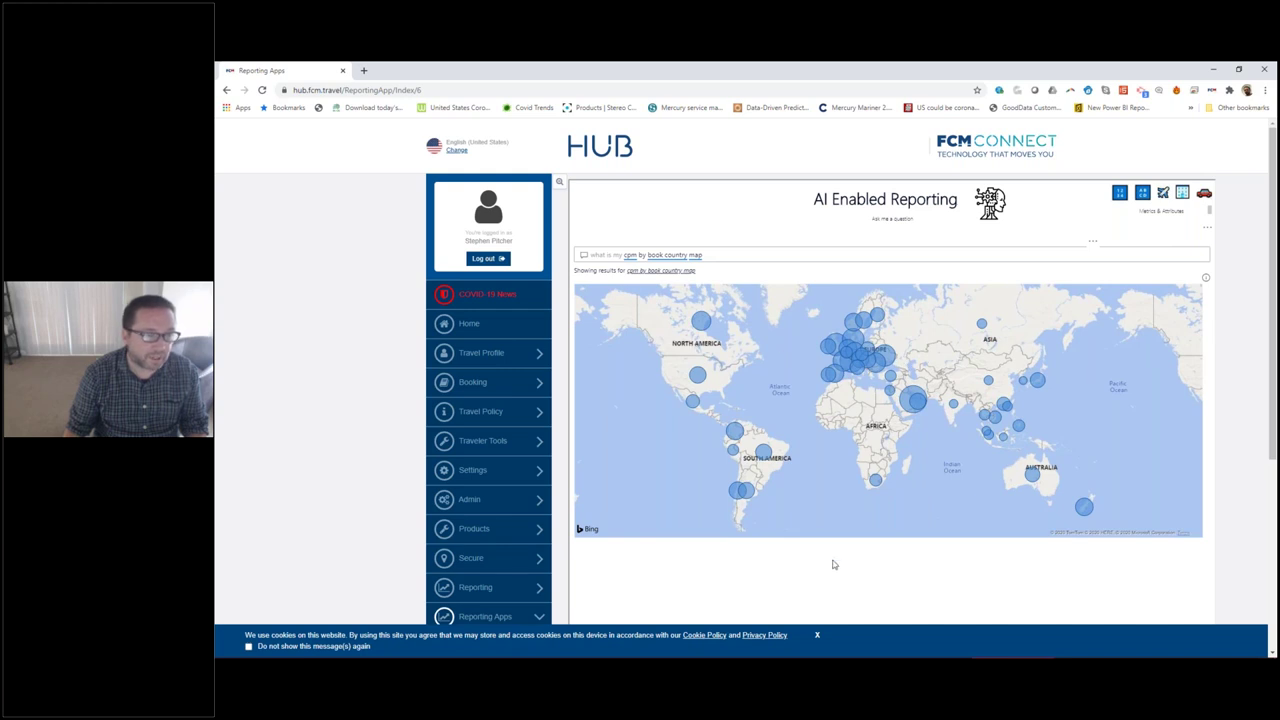
left_click(816, 637)
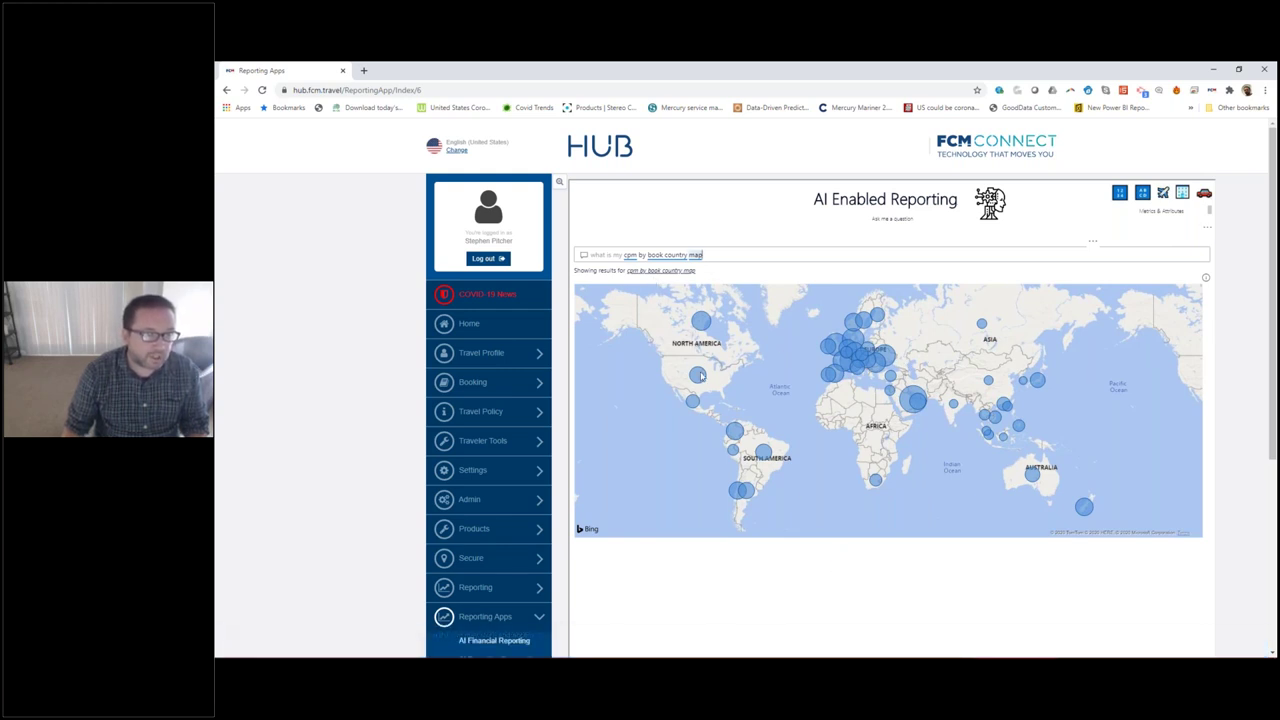
mouse_move(701, 375)
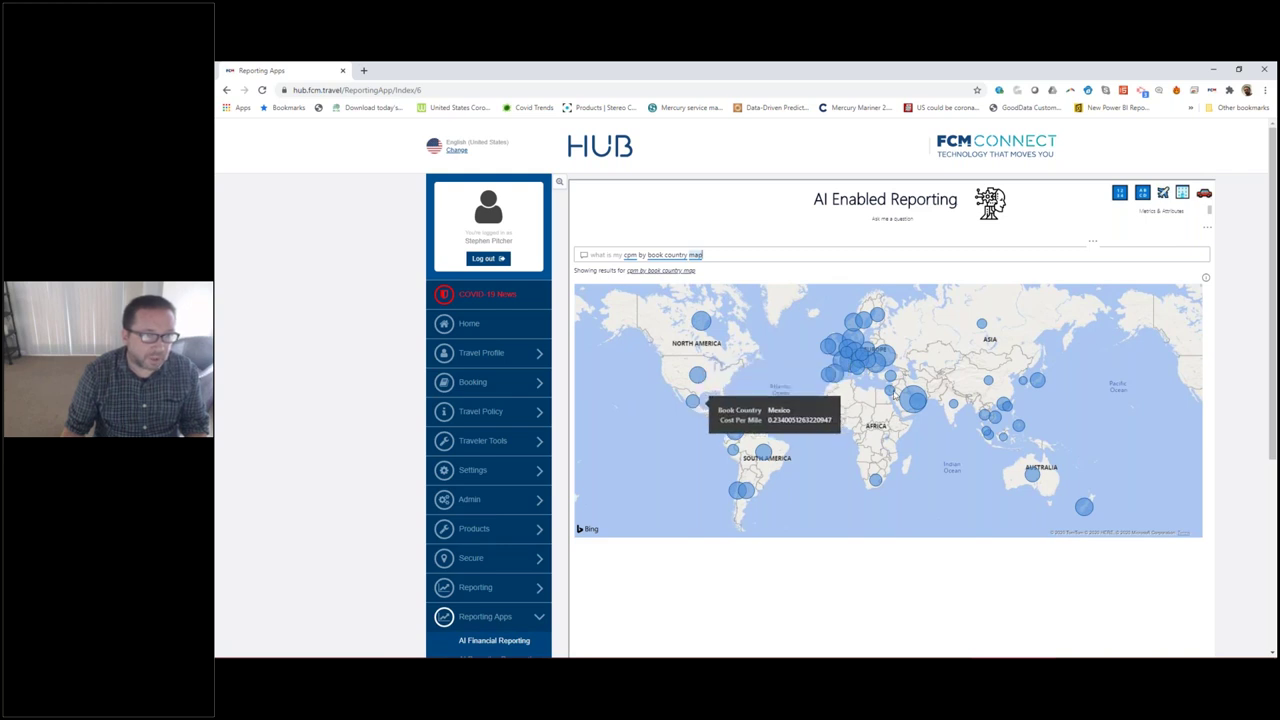
mouse_move(920, 400)
Replace "map" with "treemap" in the book country question and run it.
left_click(718, 256)
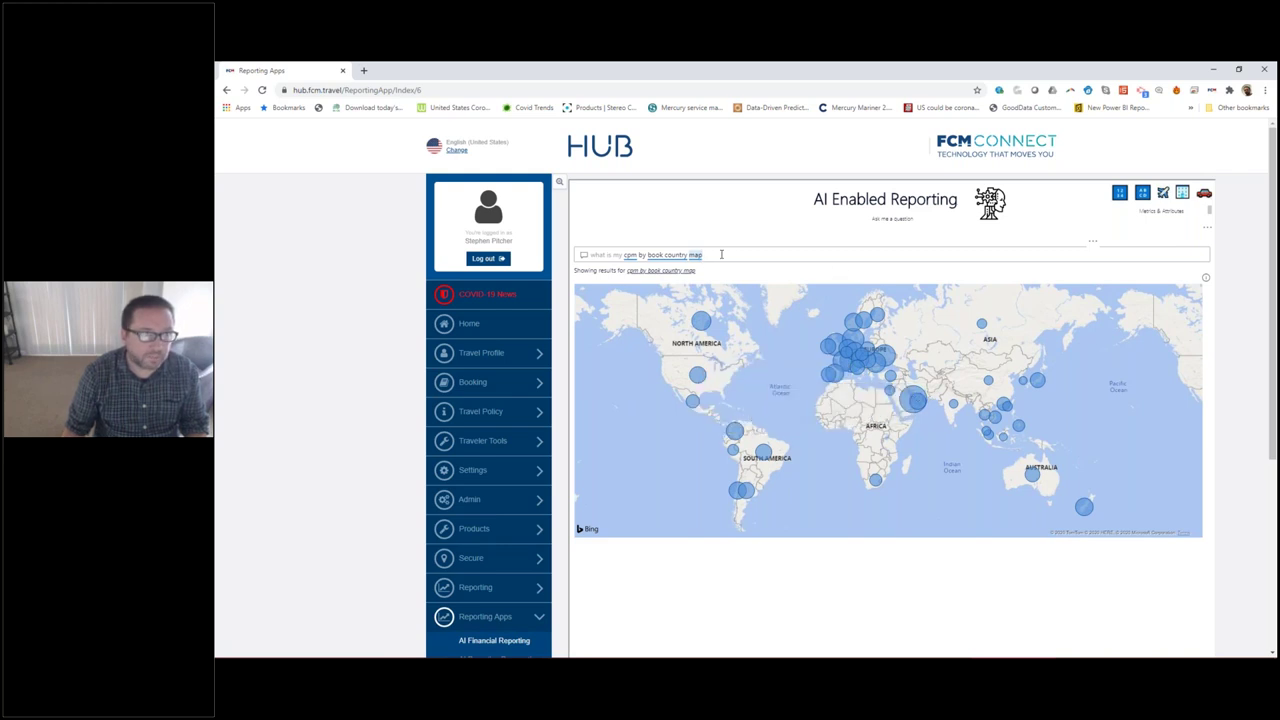
key("BackSpace")
key("BackSpace")
key("BackSpace")
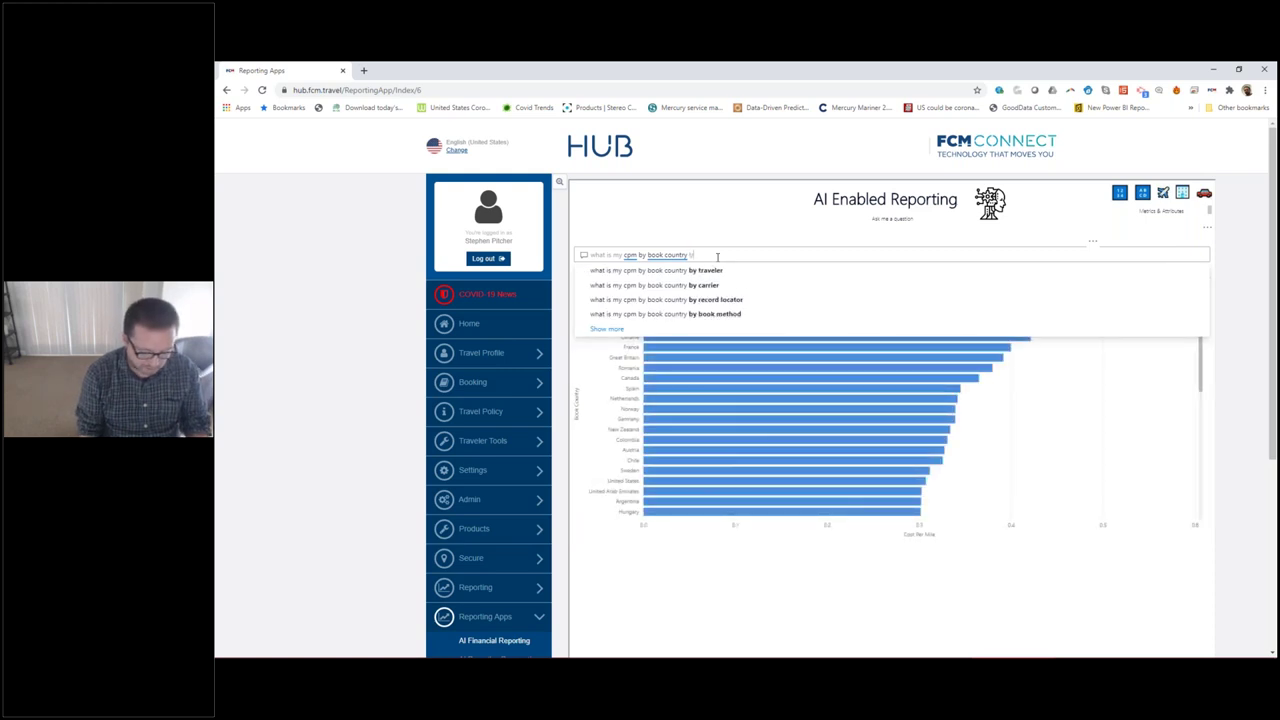
type("tree")
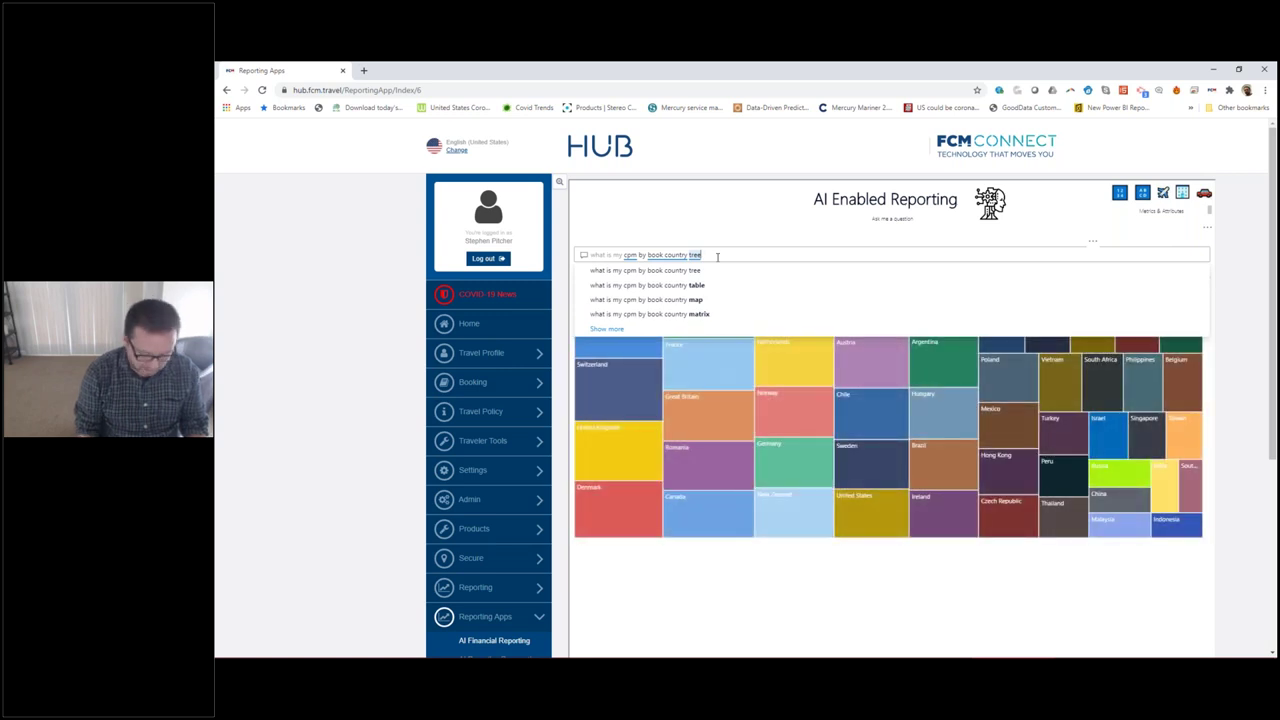
type("map")
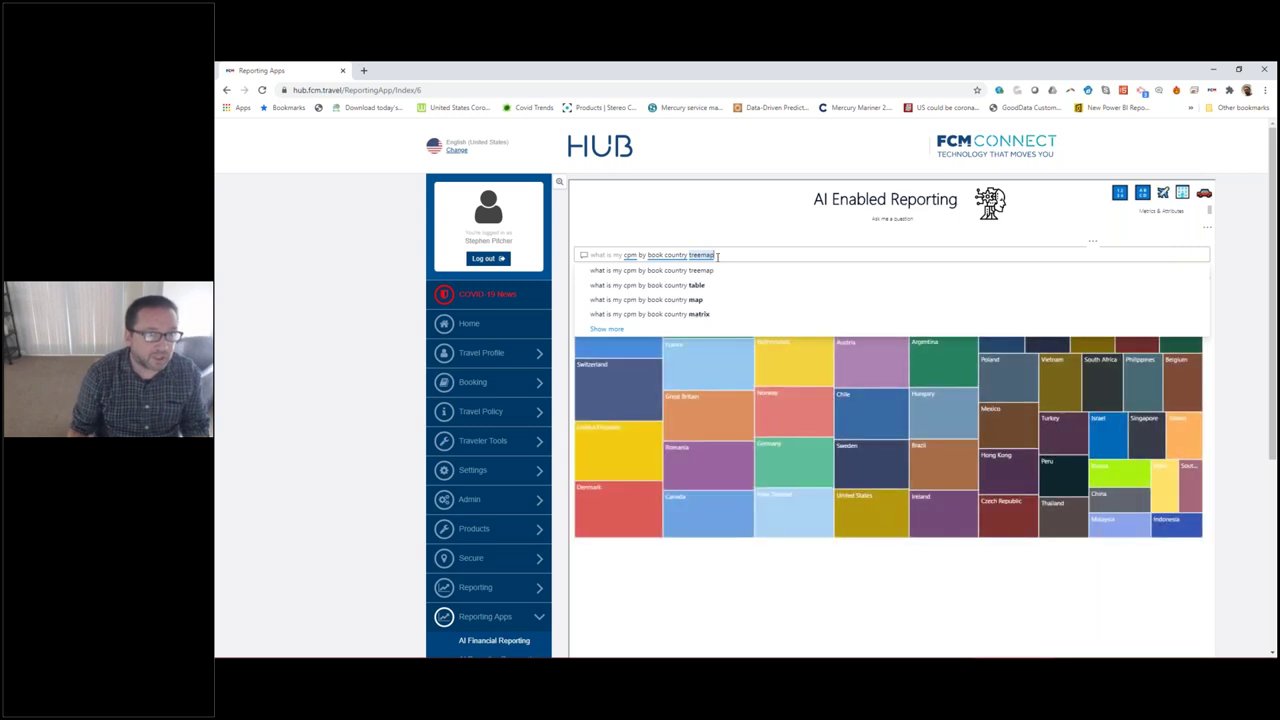
key("Return")
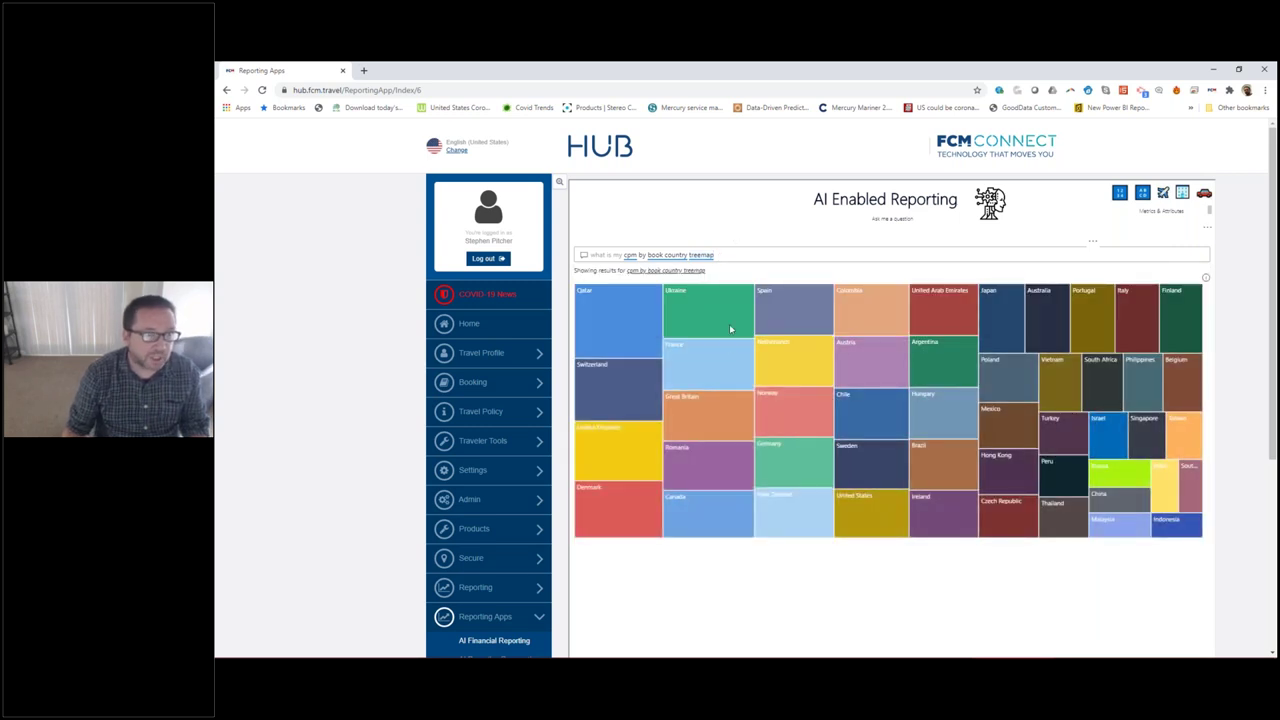
Add "exclude spain" to the end of the book country treemap question and run it.
double_click(739, 256)
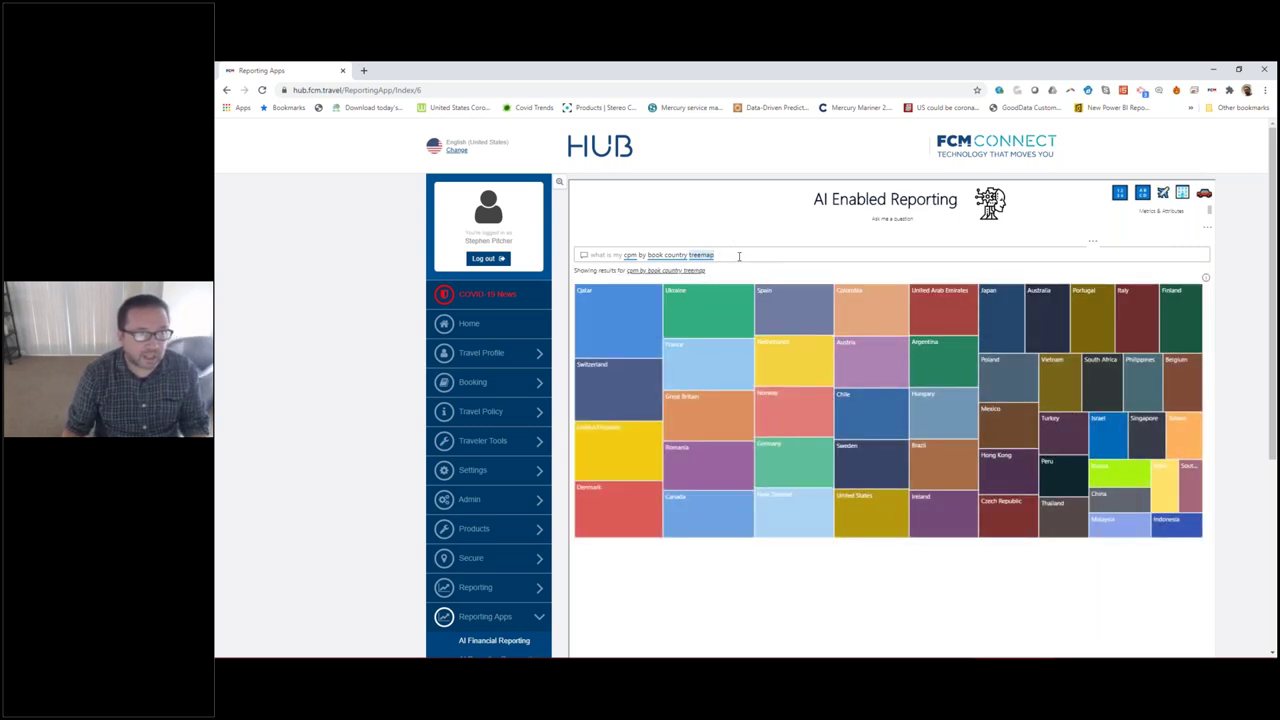
key("End")
type("exclude spain")
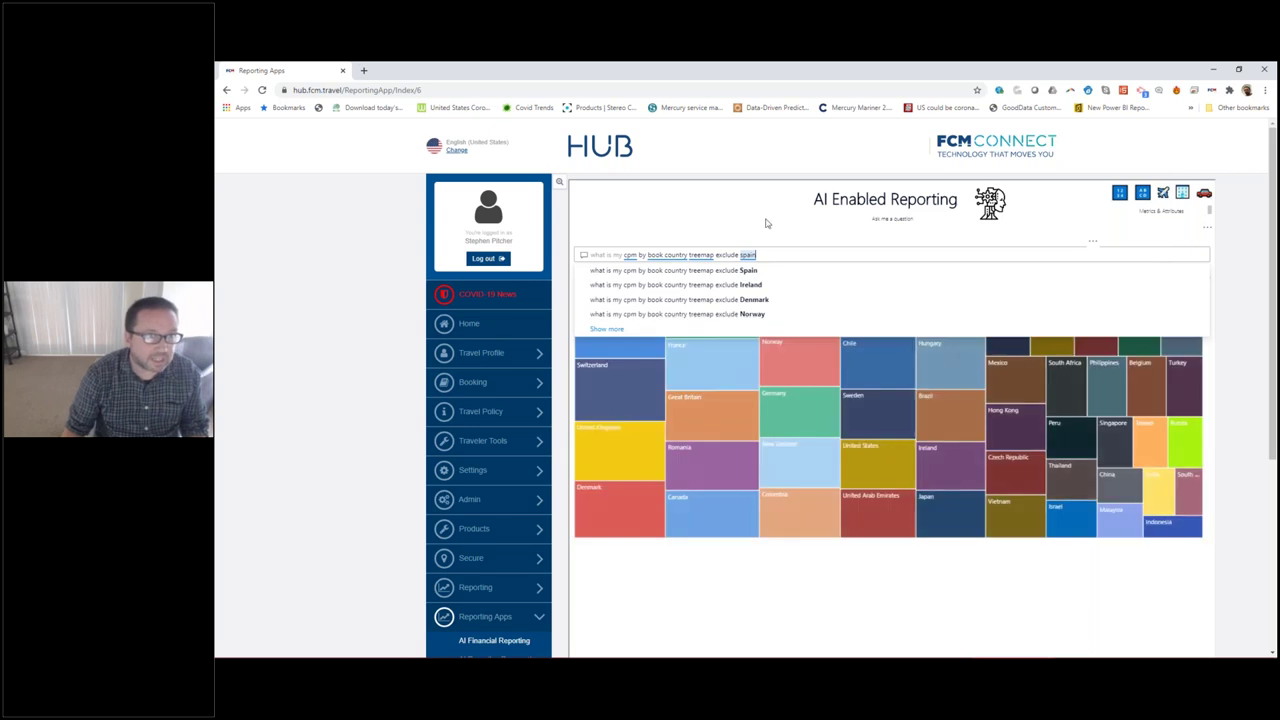
key("Return")
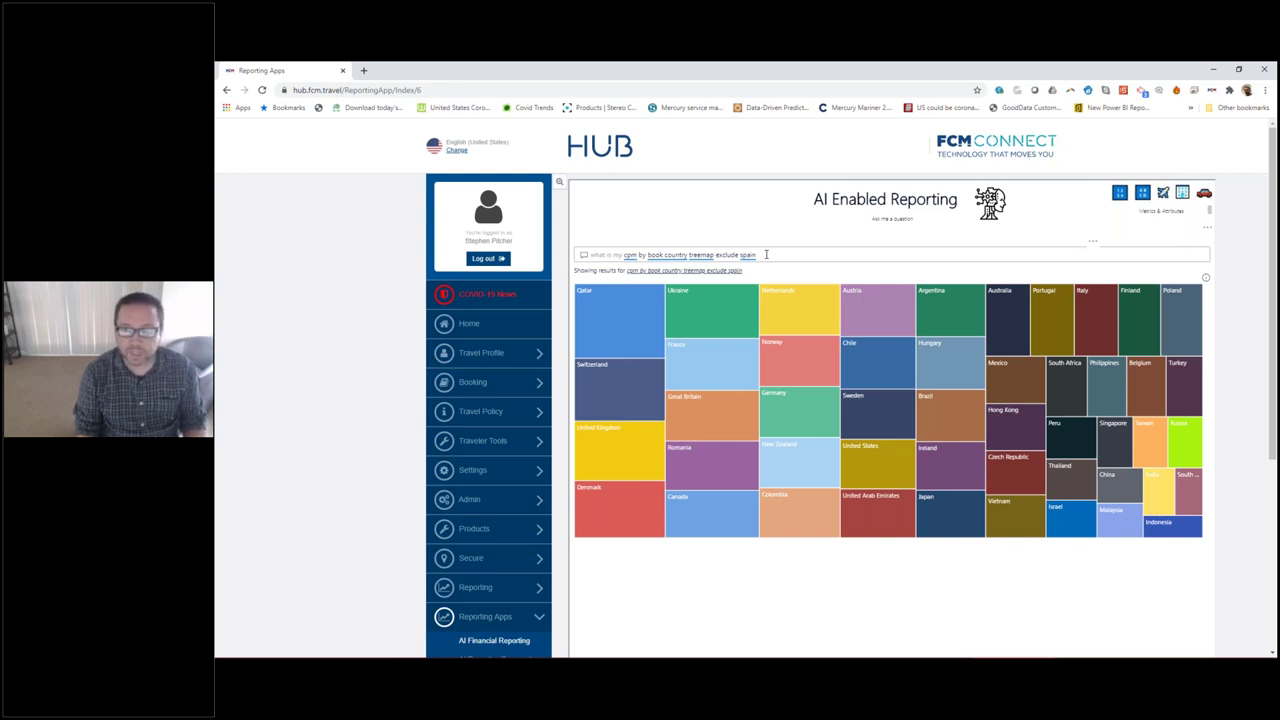
Replace the whole question with "what is my total spend".
left_click_drag(766, 254, 588, 257)
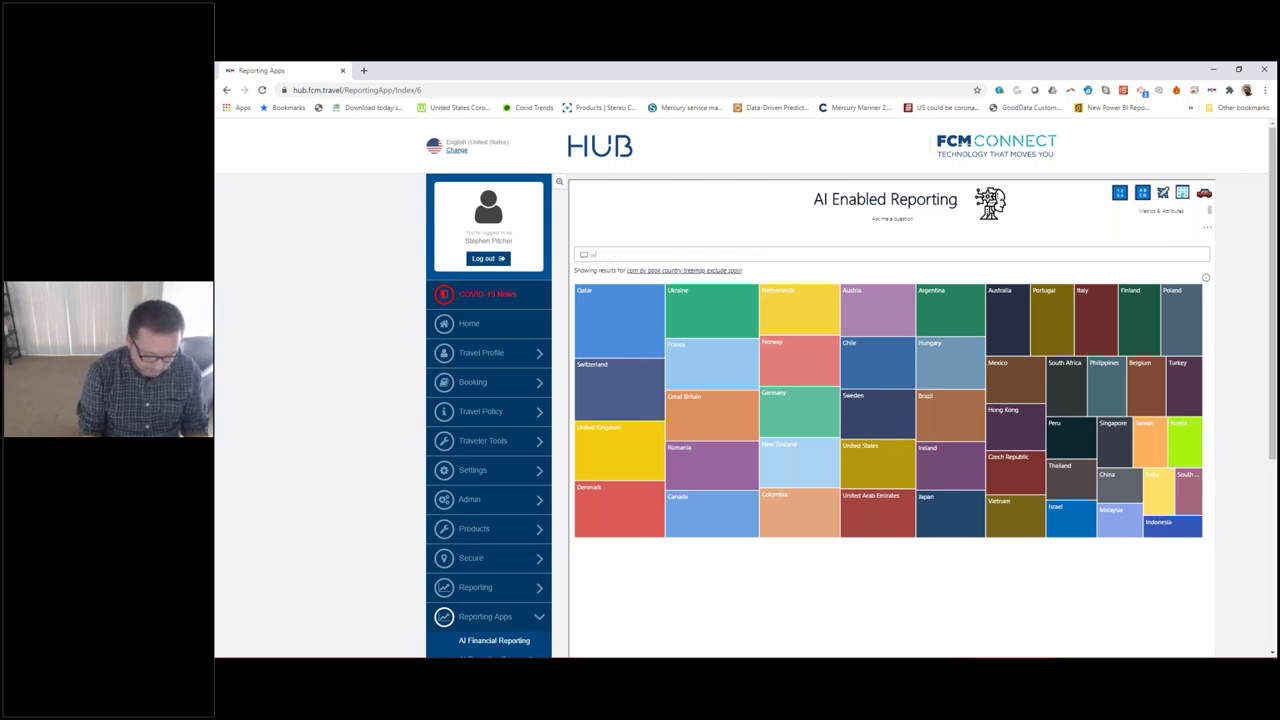
type("hat is")
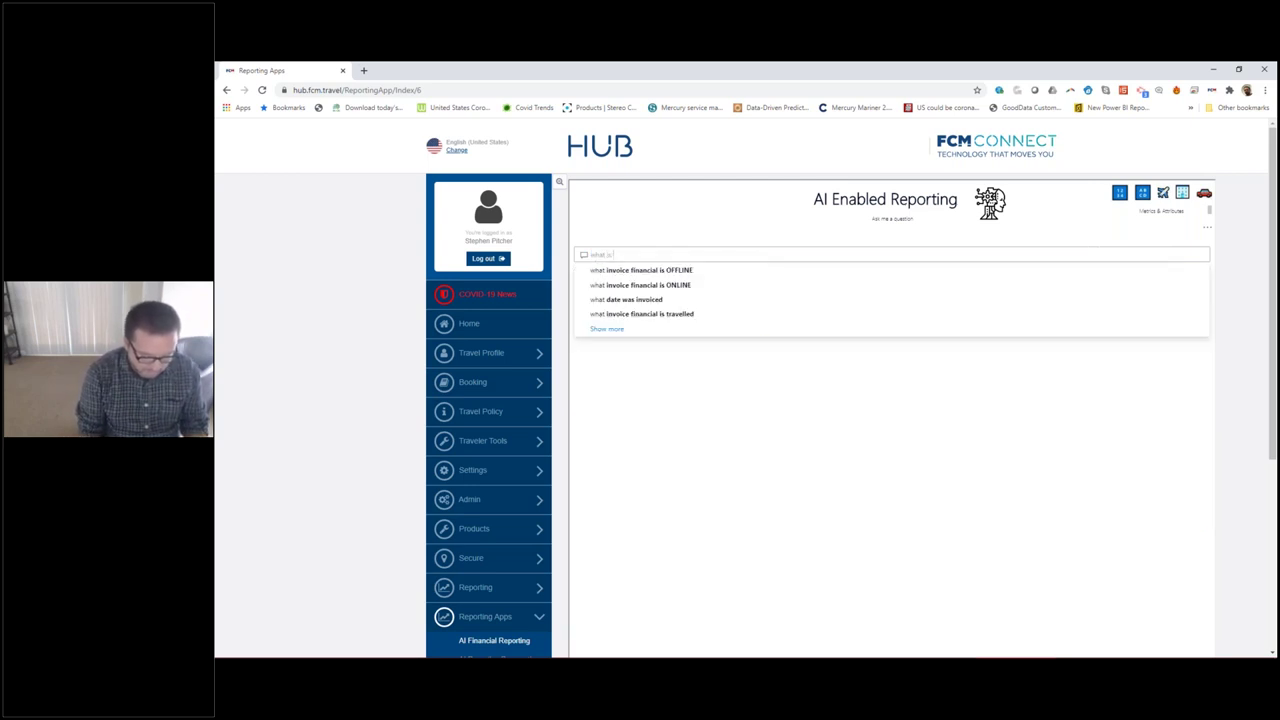
type(" my total spend")
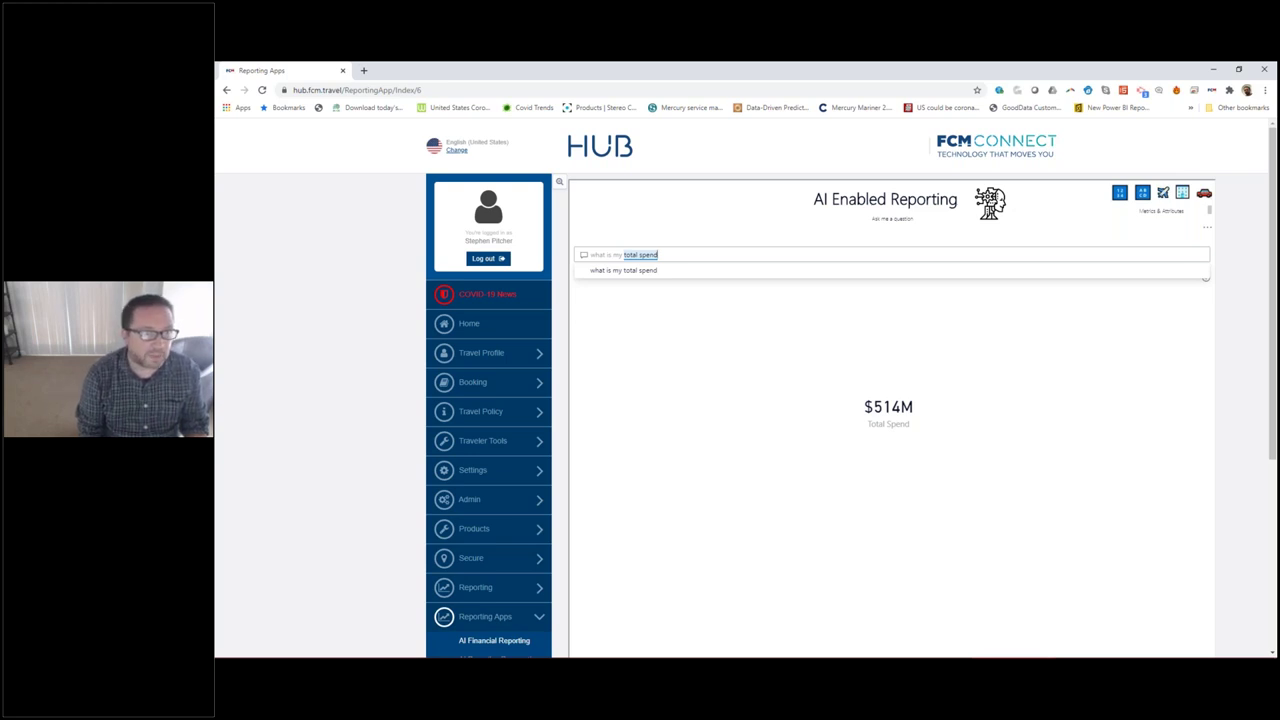
Extend the total spend question with "by invoice month, invoice year" and run it.
type("by invoice month")
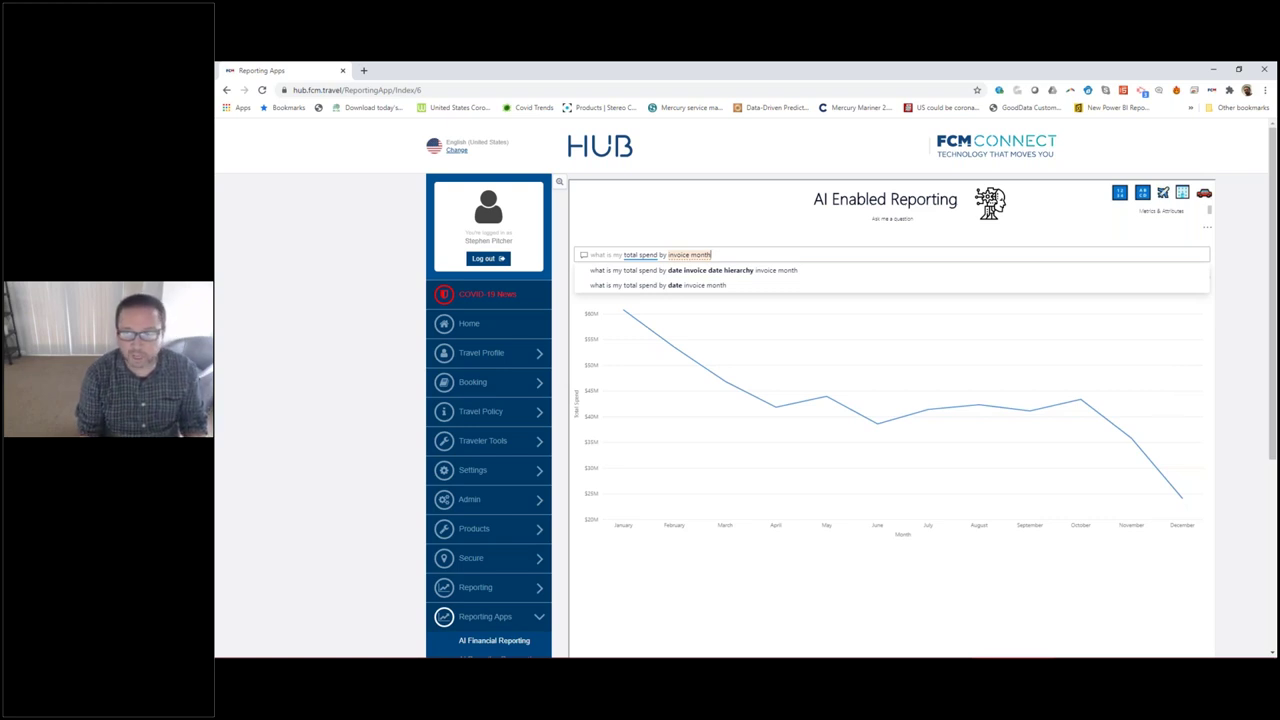
type("invoice")
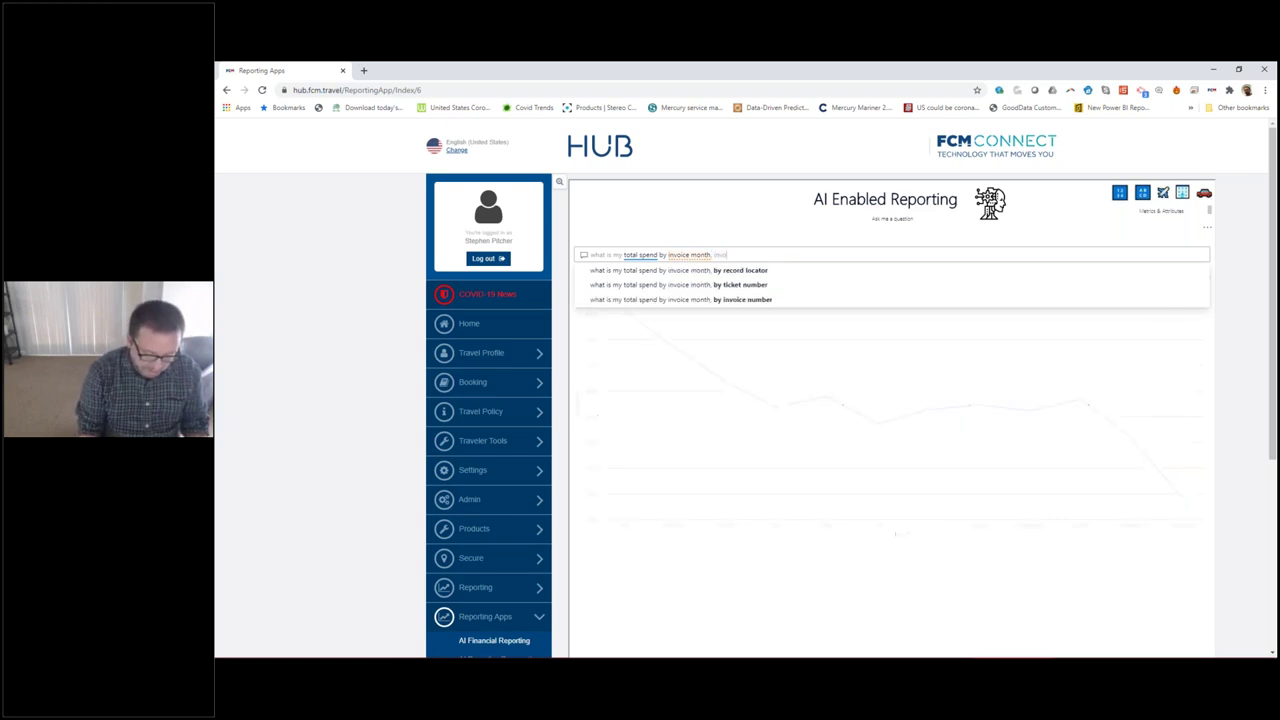
key("Return")
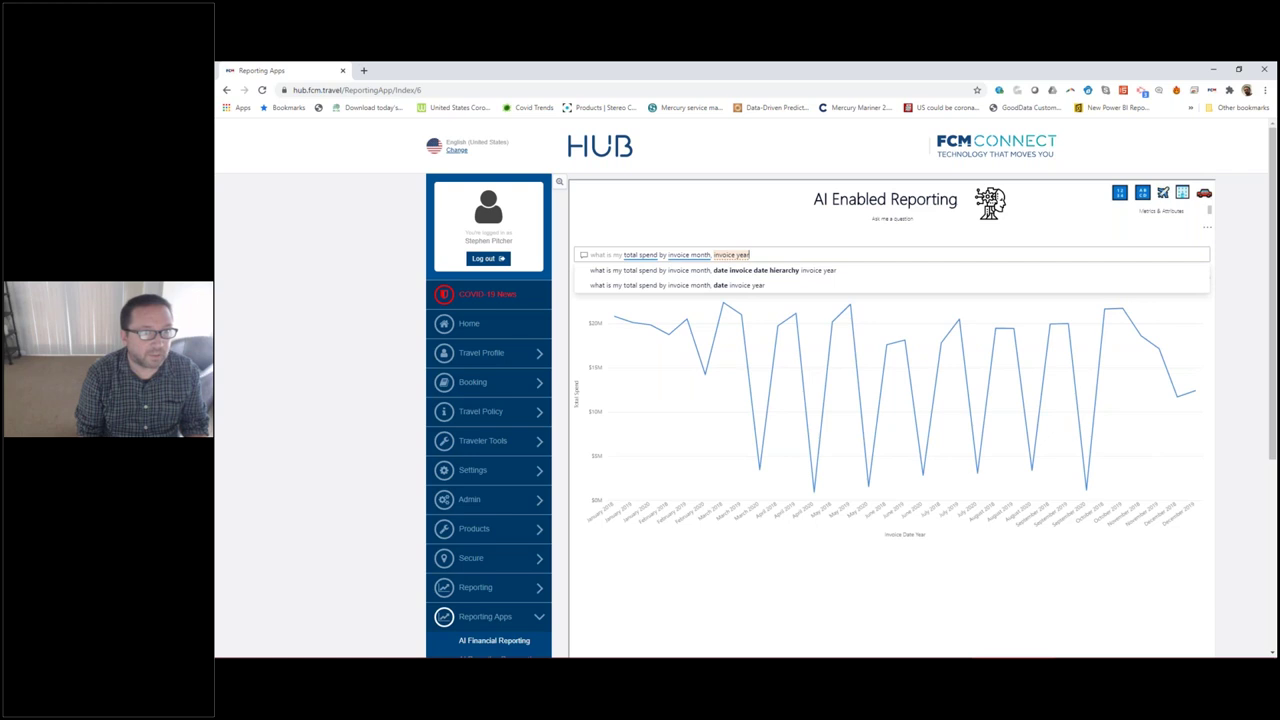
key("Return")
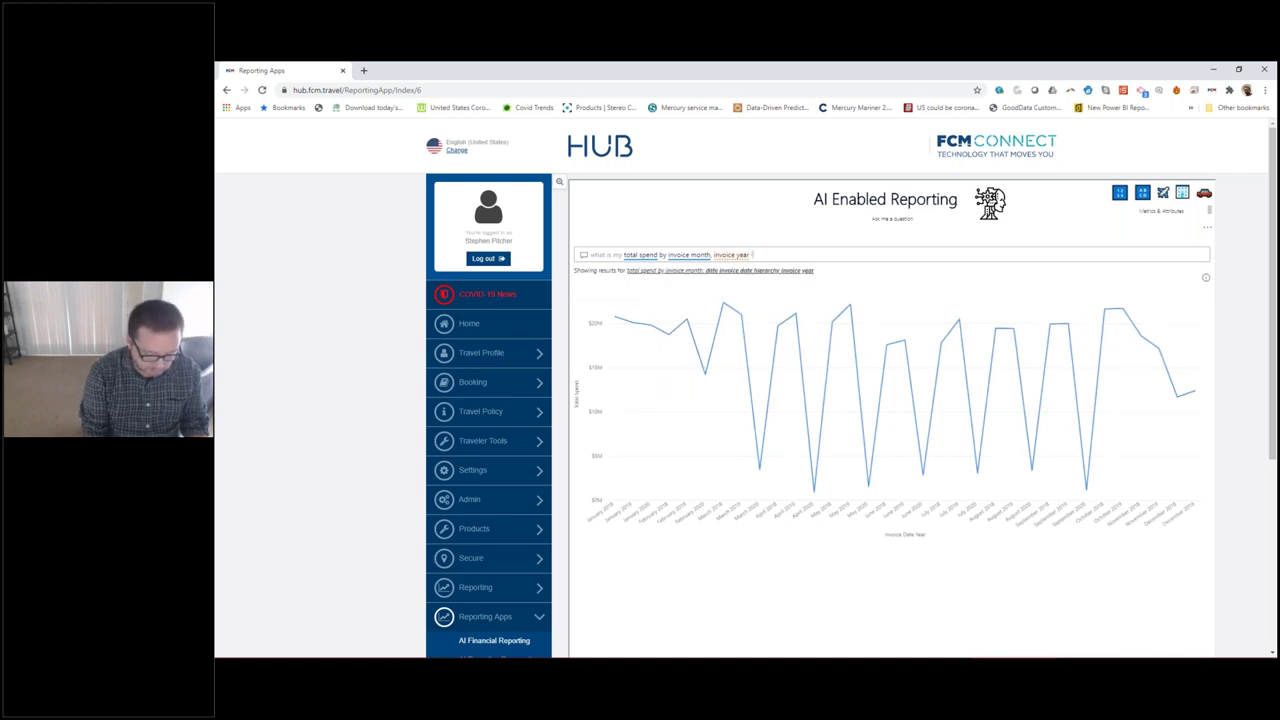
Request a table visual by ending the total spend question with "table".
type("tabe")
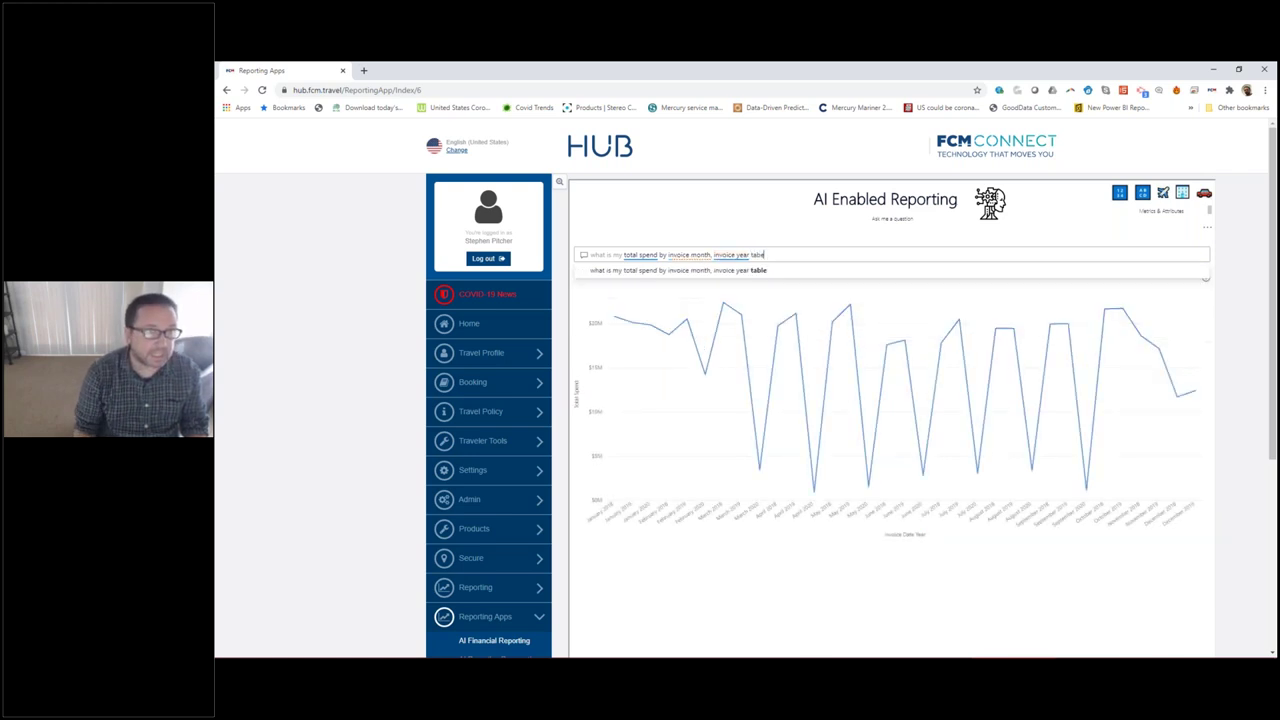
key("Return")
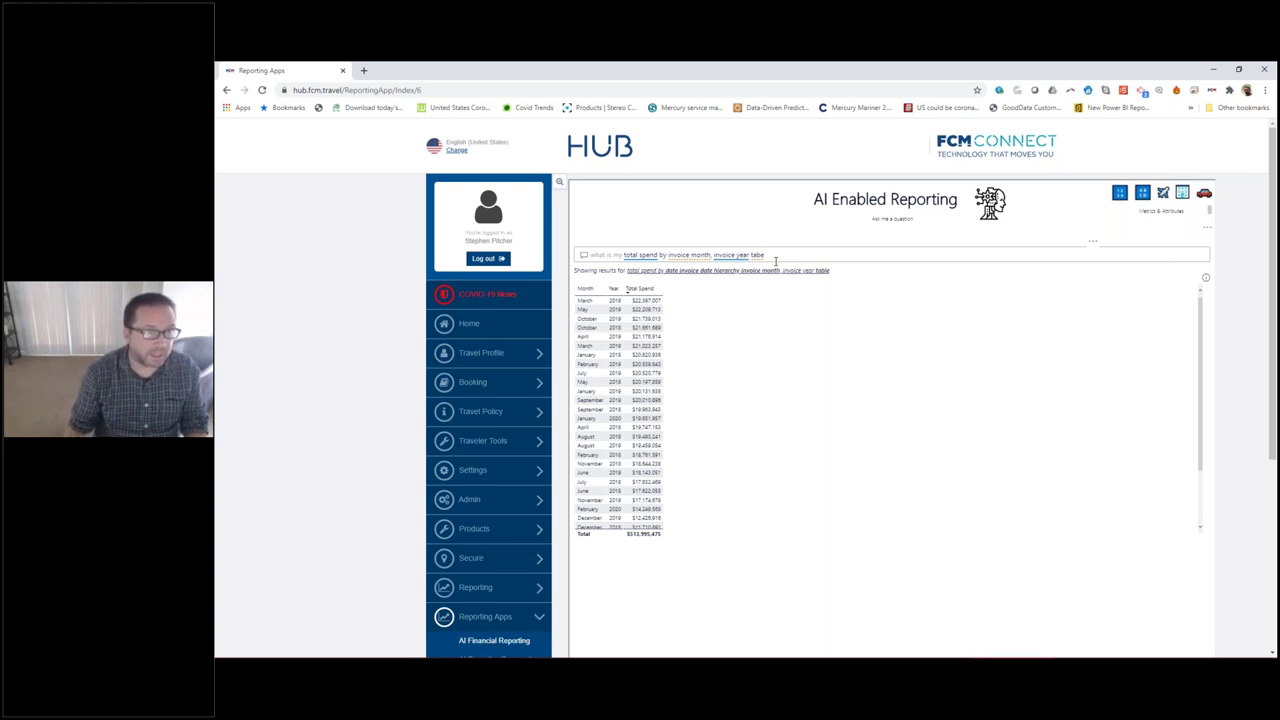
double_click(778, 255)
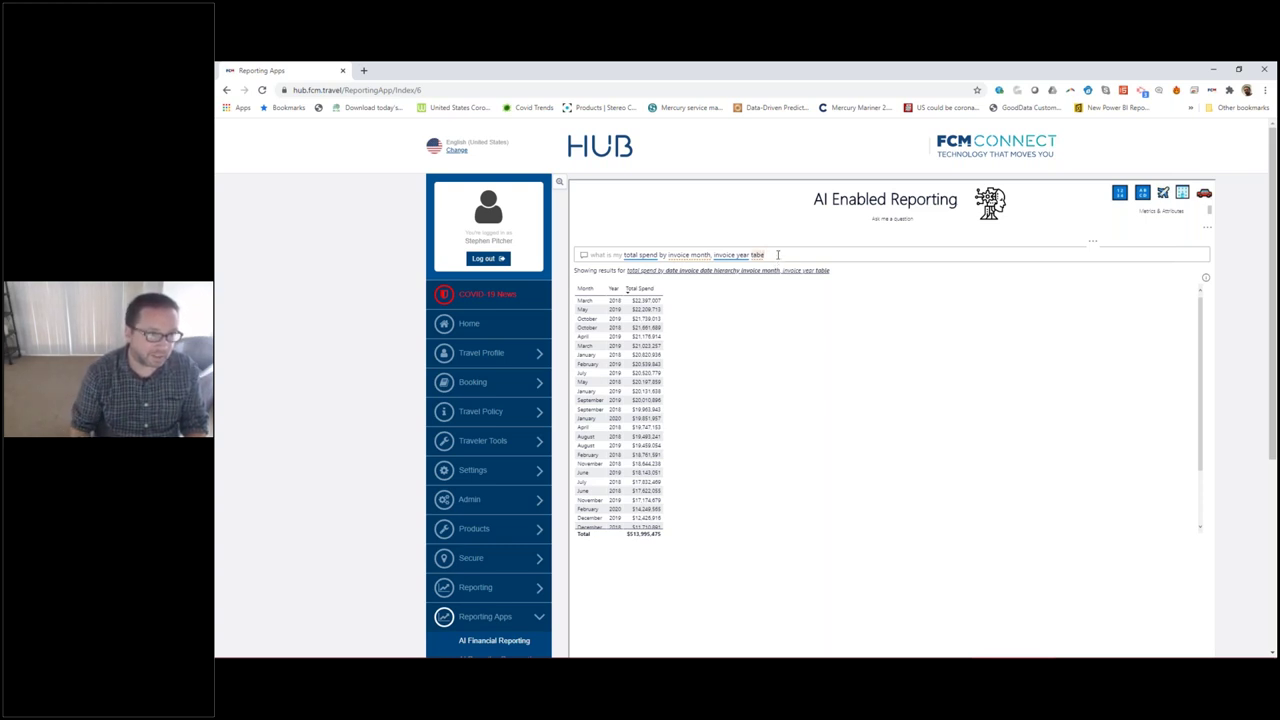
type("table")
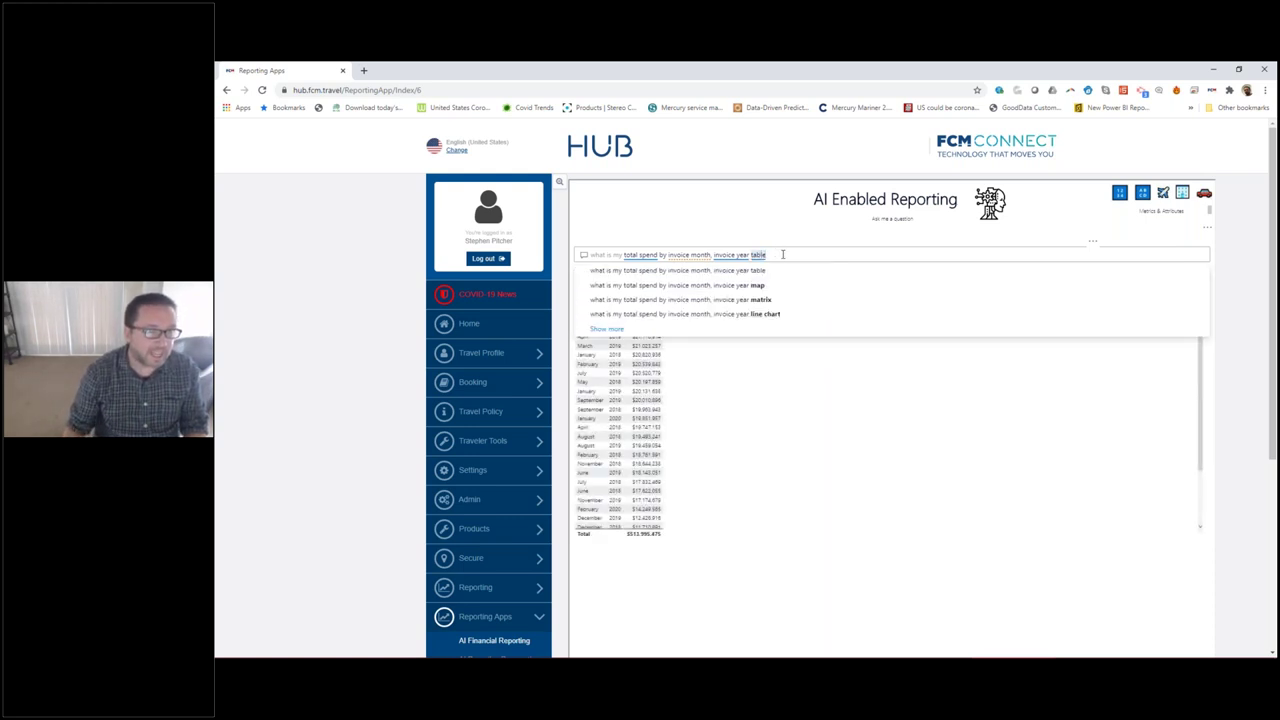
key("Return")
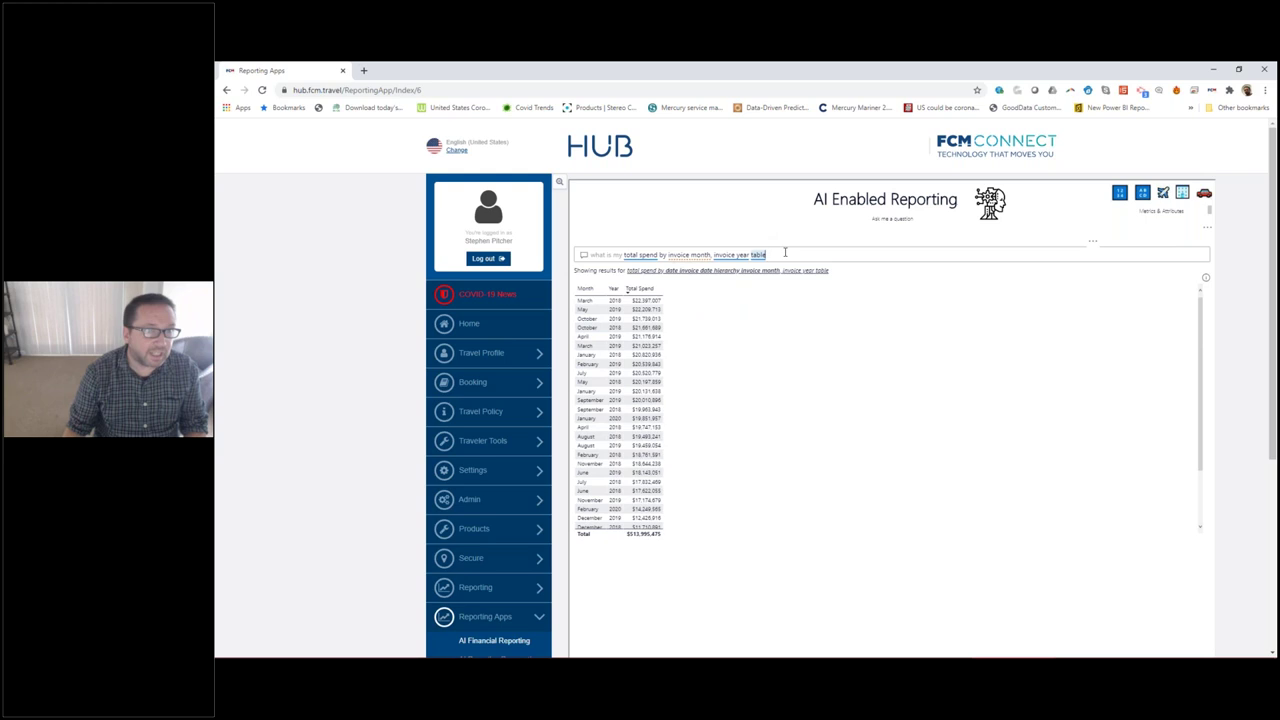
Add "order by invoice year" to the end of the total spend table question.
type("order")
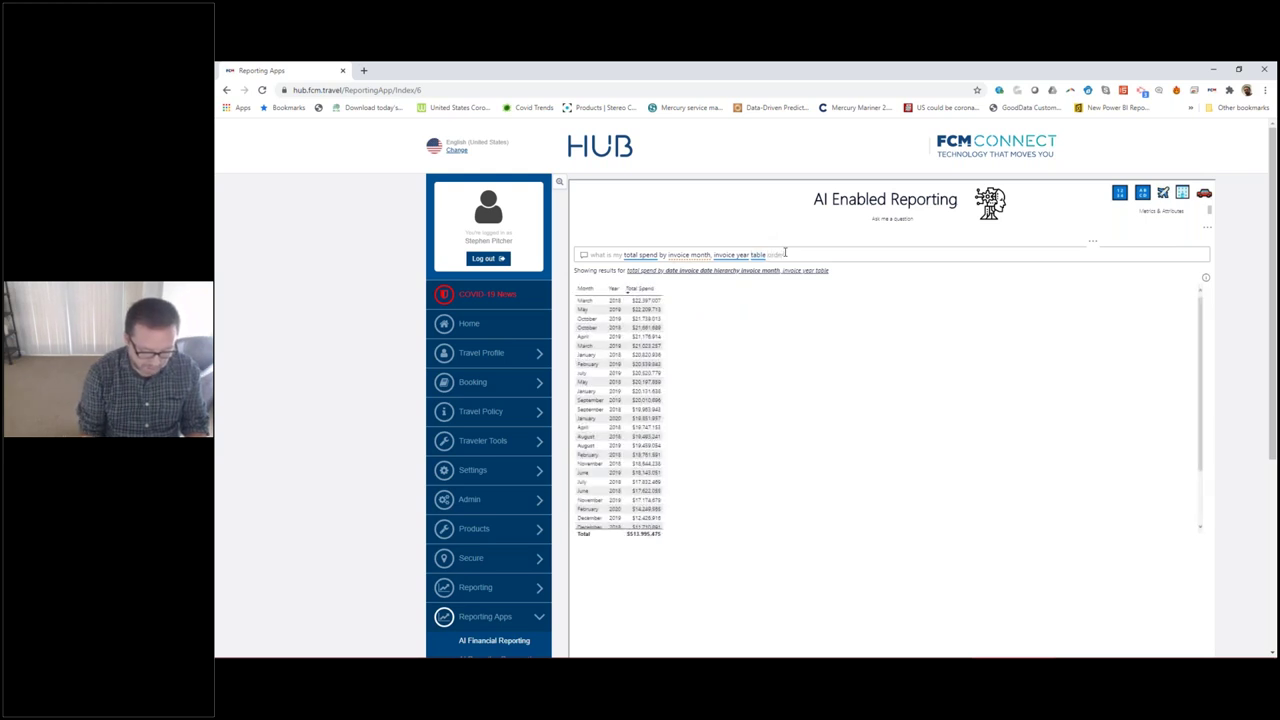
type(" b")
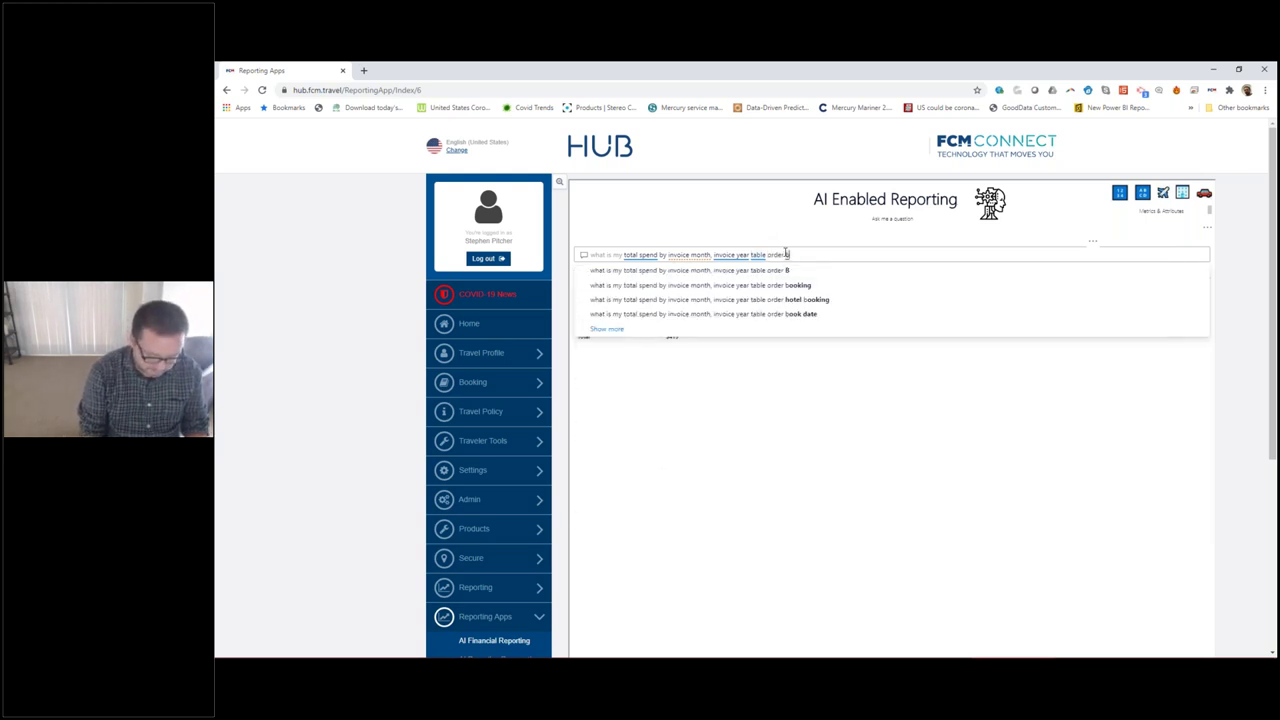
type("y invoice year")
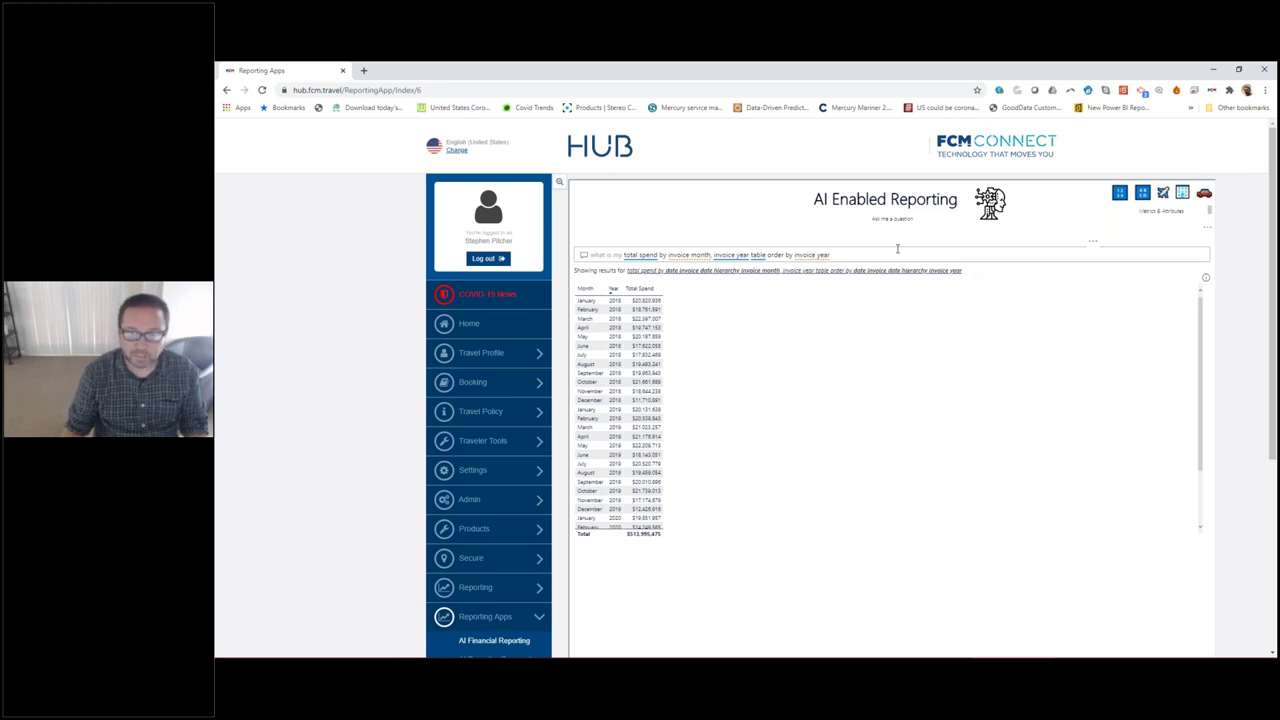
Clear the total spend question and open the AI reporting app for reservation data.
left_click_drag(832, 255, 583, 257)
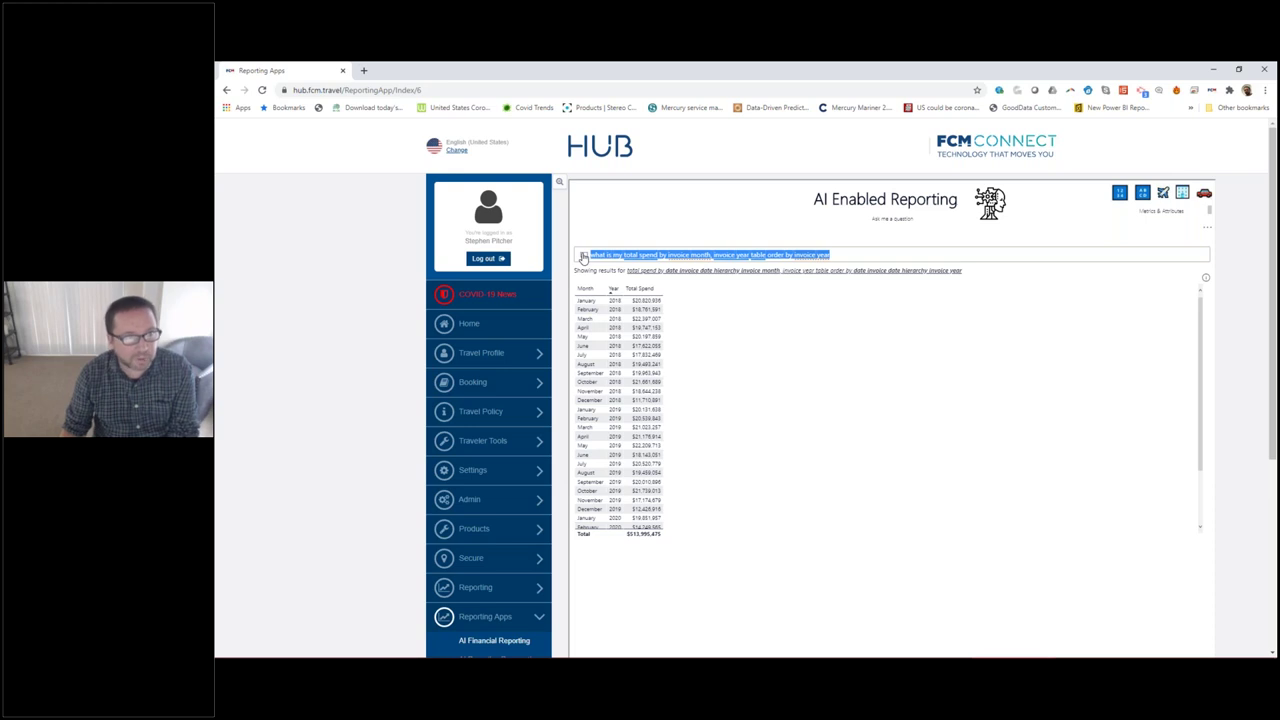
key("BackSpace")
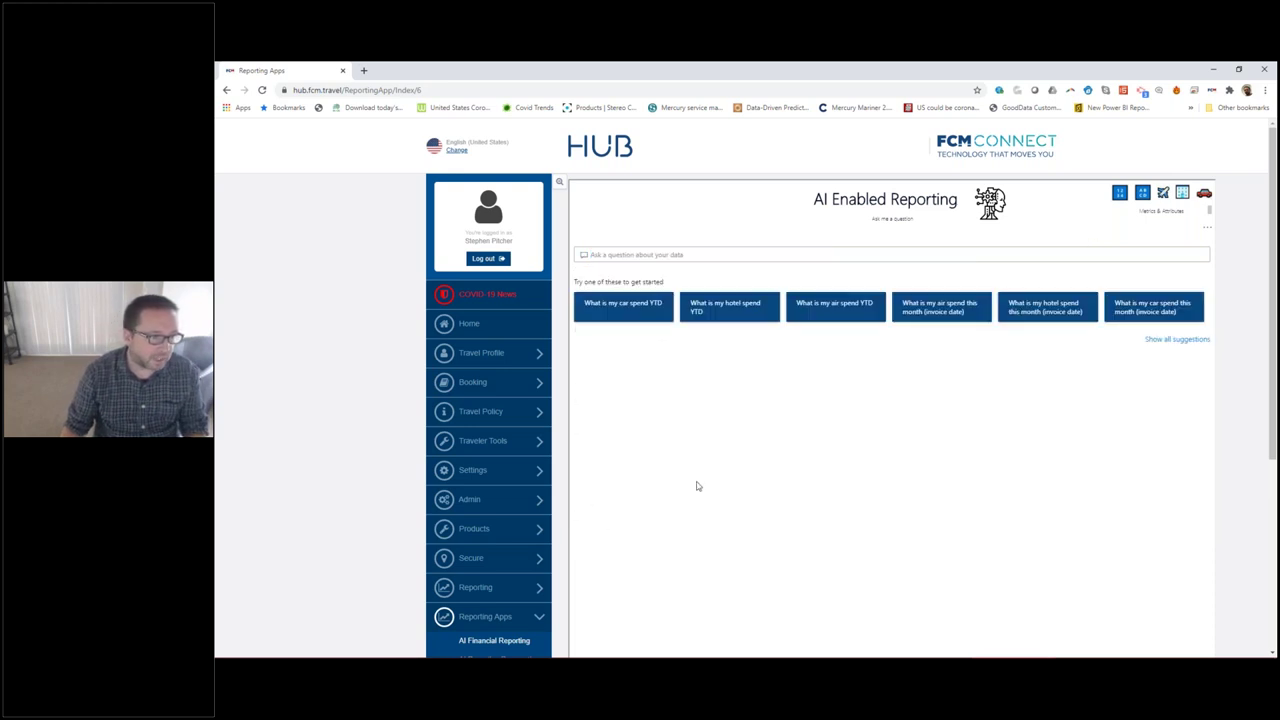
left_click_drag(1272, 249, 1271, 313)
left_click(528, 579)
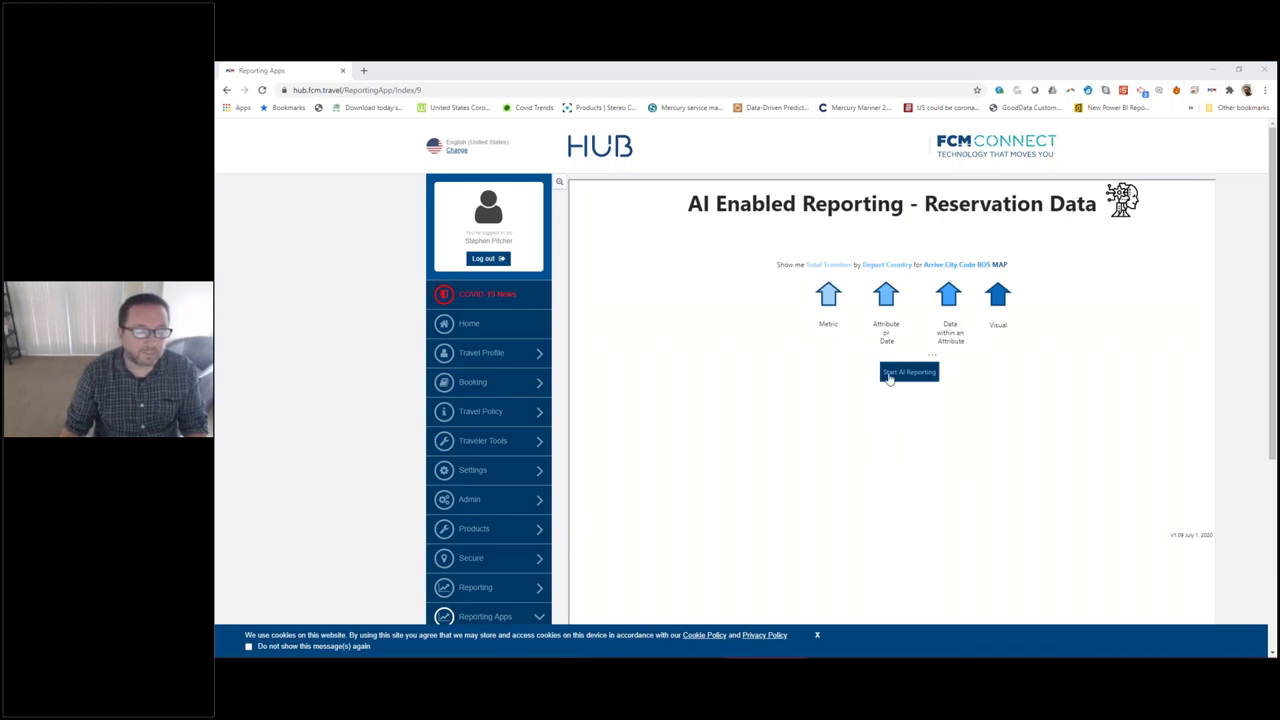
Start AI Reporting on the reservation data and dismiss the cookie notice.
left_click(889, 375)
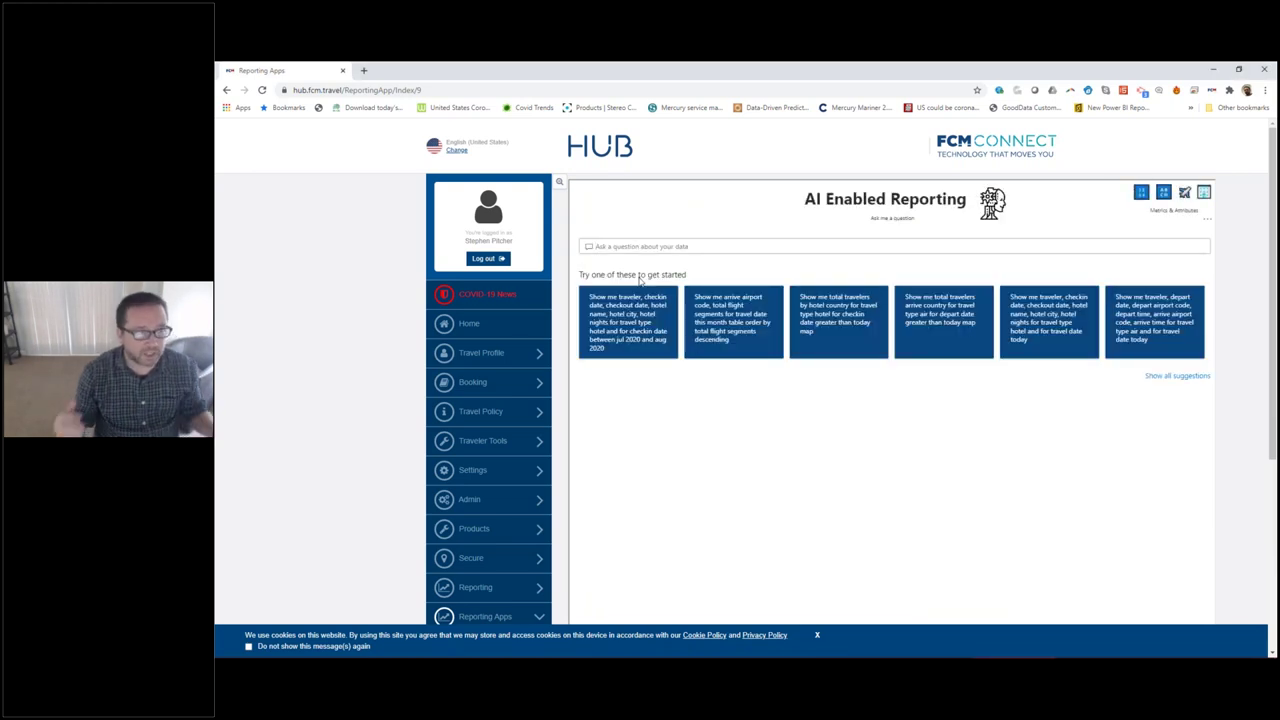
left_click(817, 635)
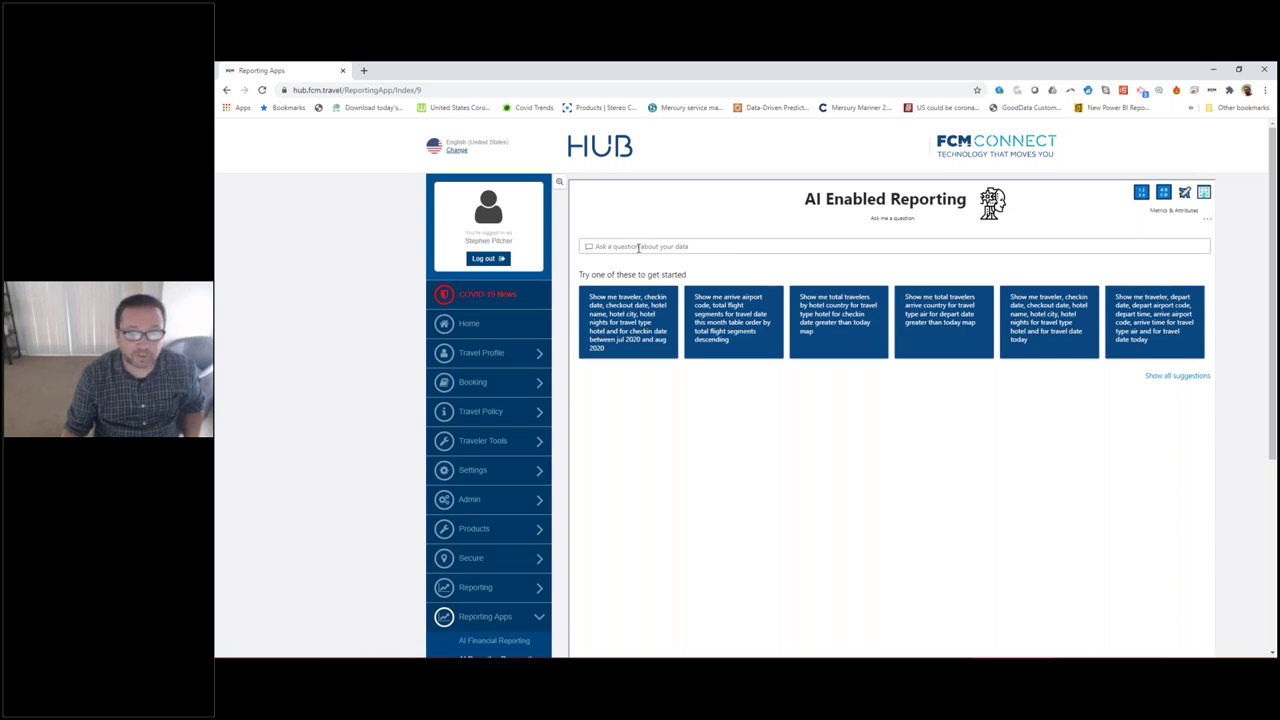
Ask "show me the arrive city for" followed by the traveler's full name.
left_click(638, 248)
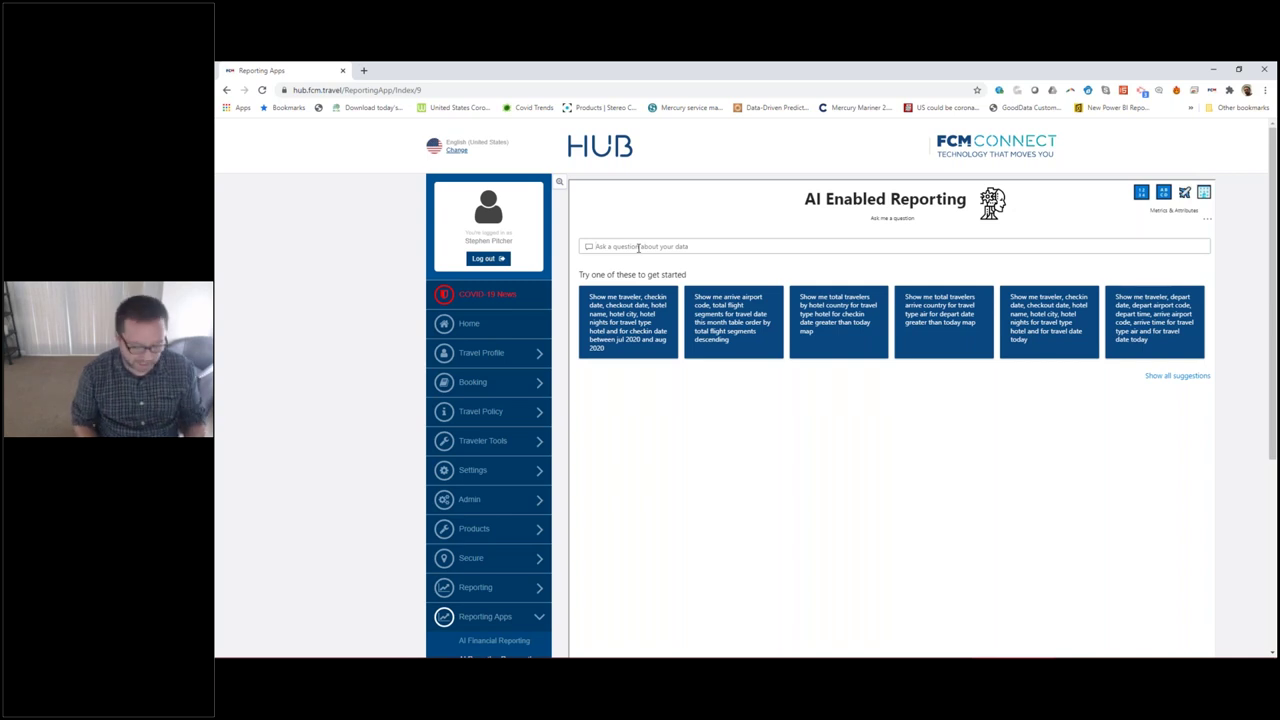
type("show m")
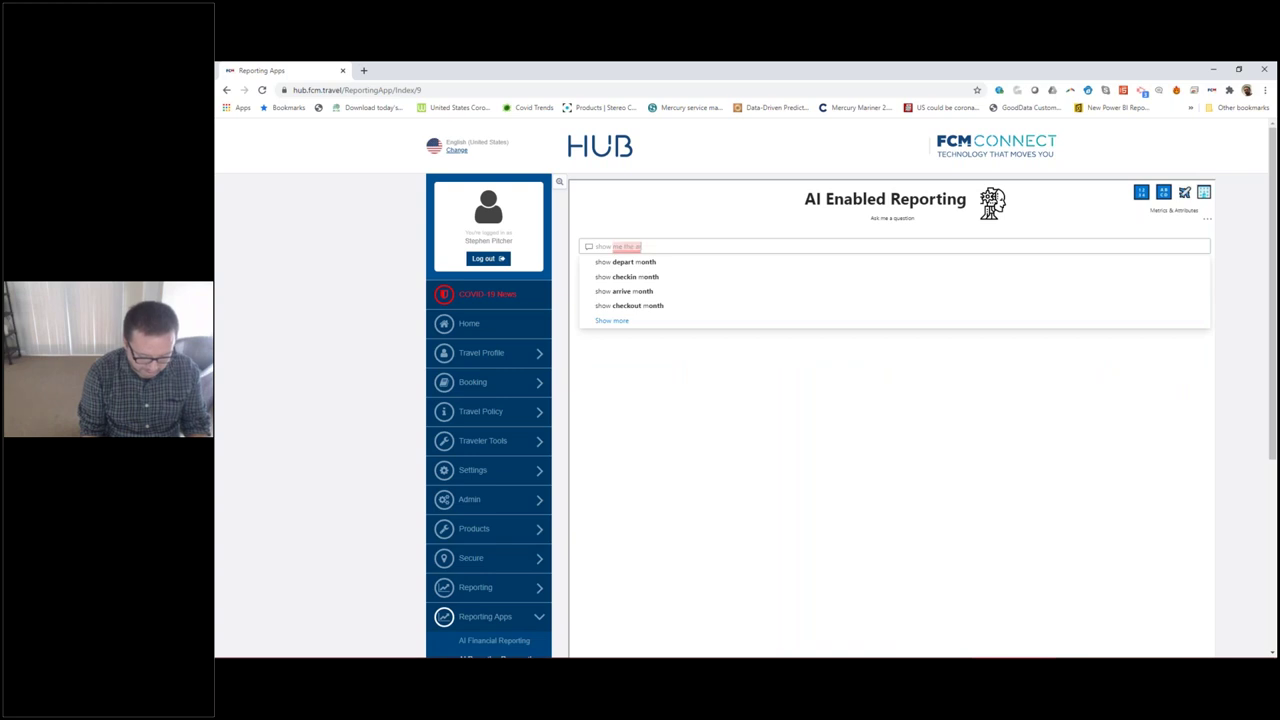
type("e the amount we lost to")
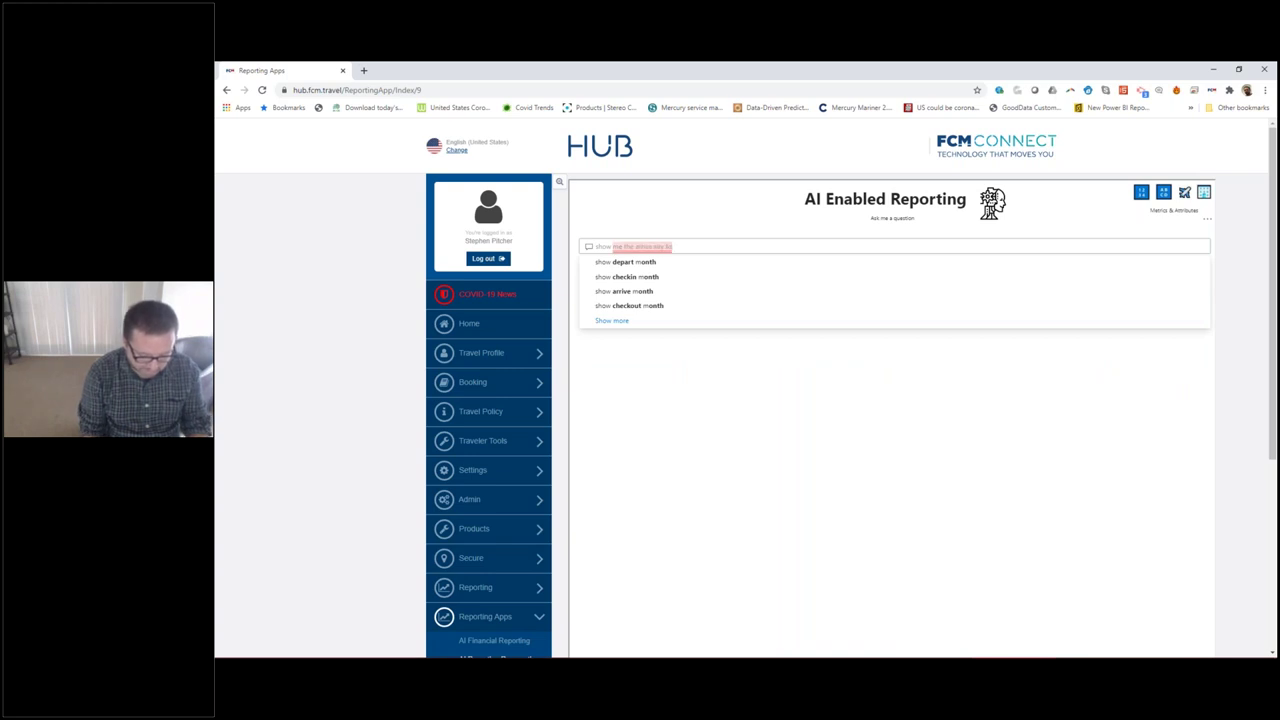
type("ady")
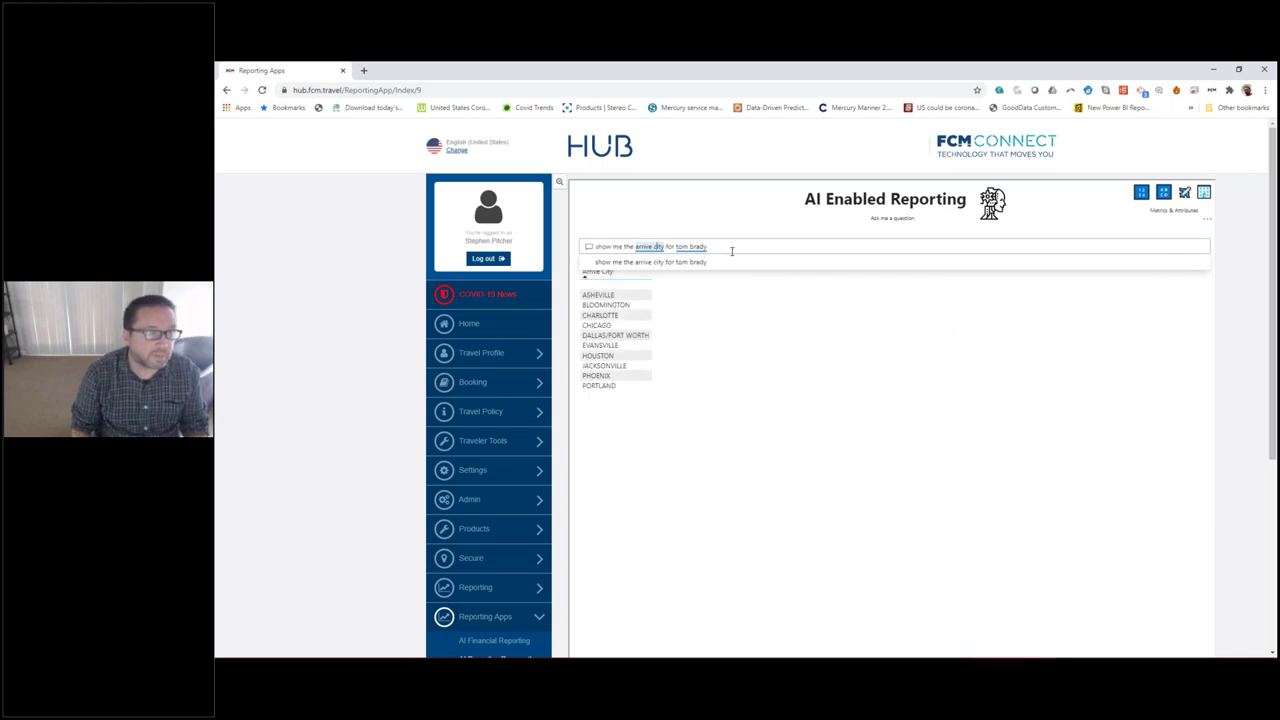
Extend the arrive city question with "and" plus a second traveler's full name, and request the answer as a map.
left_click(736, 224)
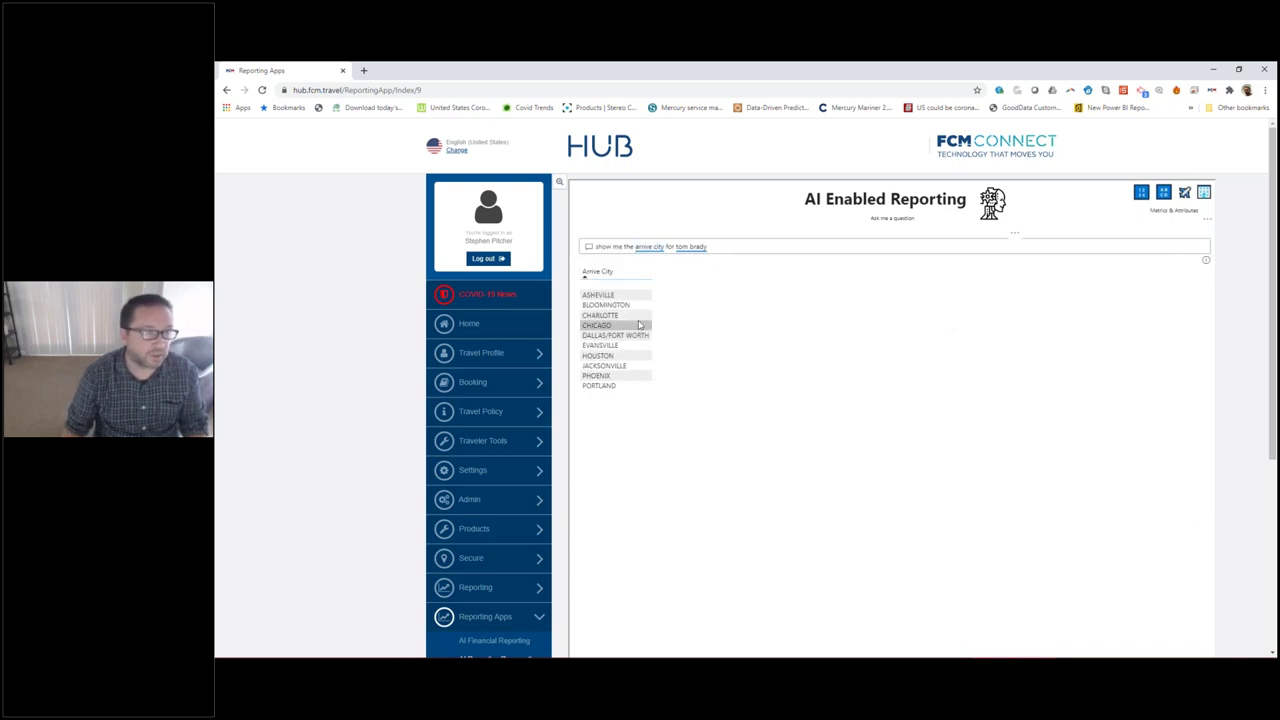
left_click(727, 248)
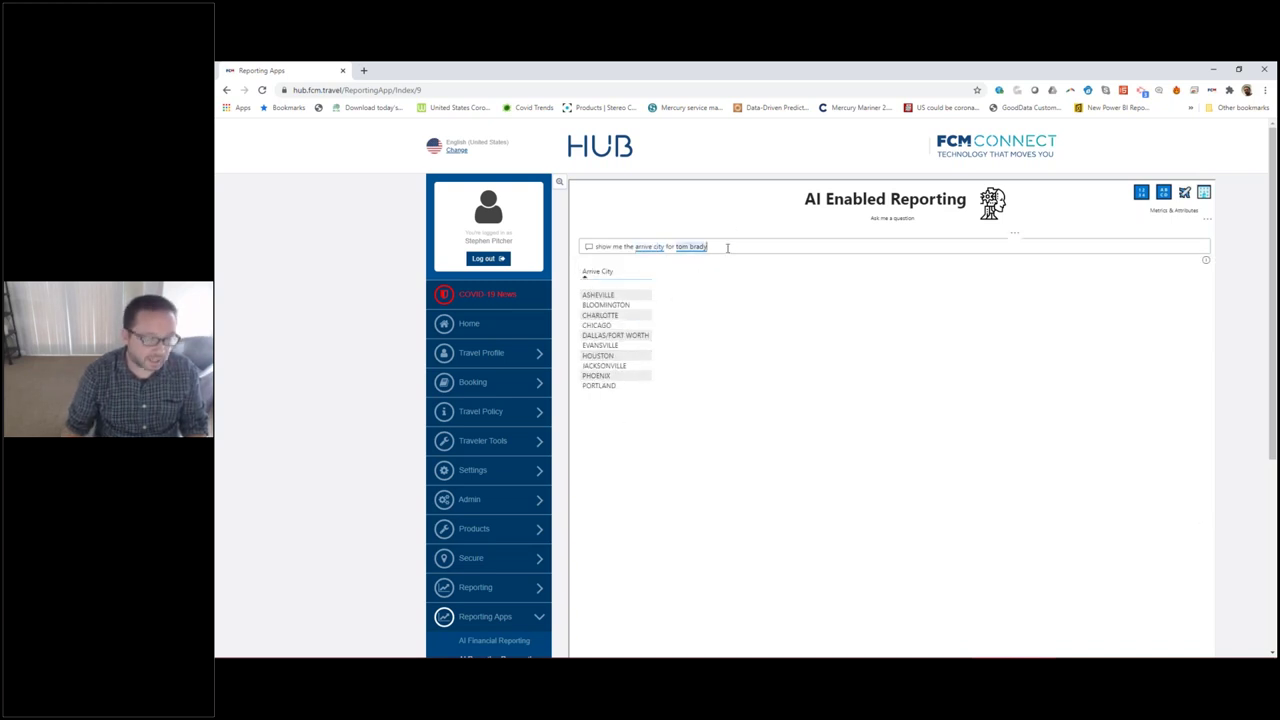
type("in")
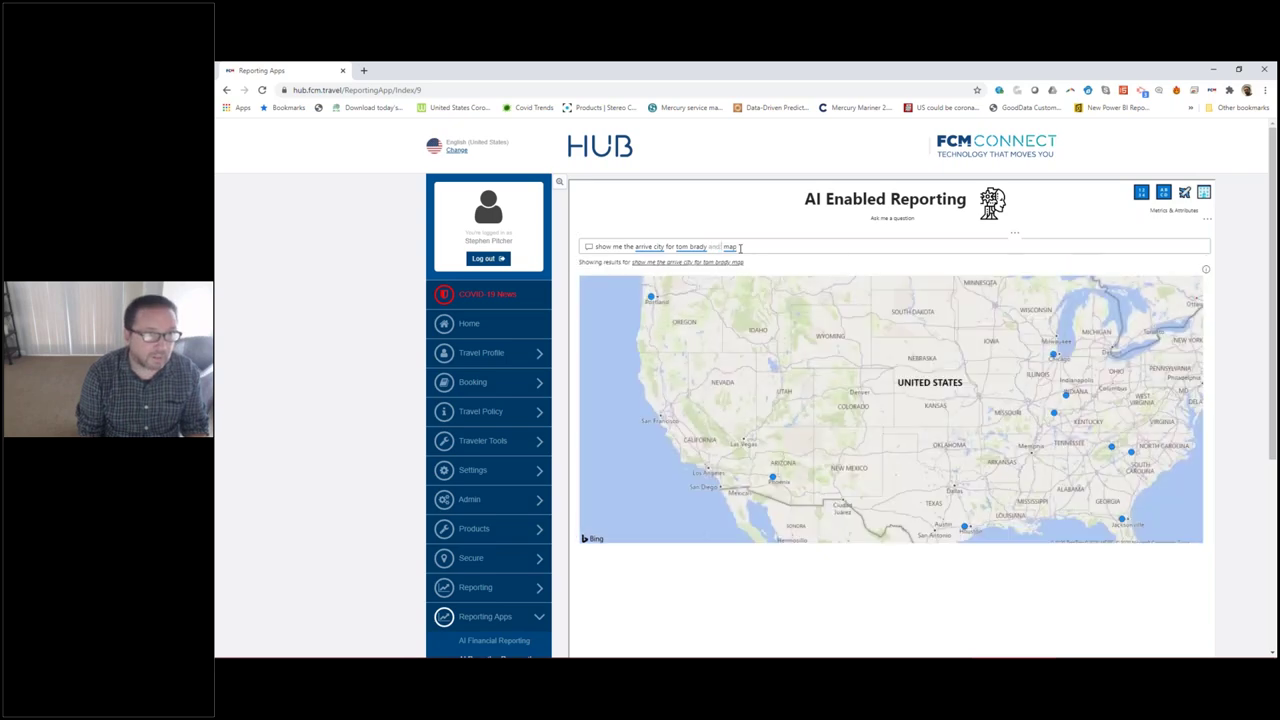
type("rob g ")
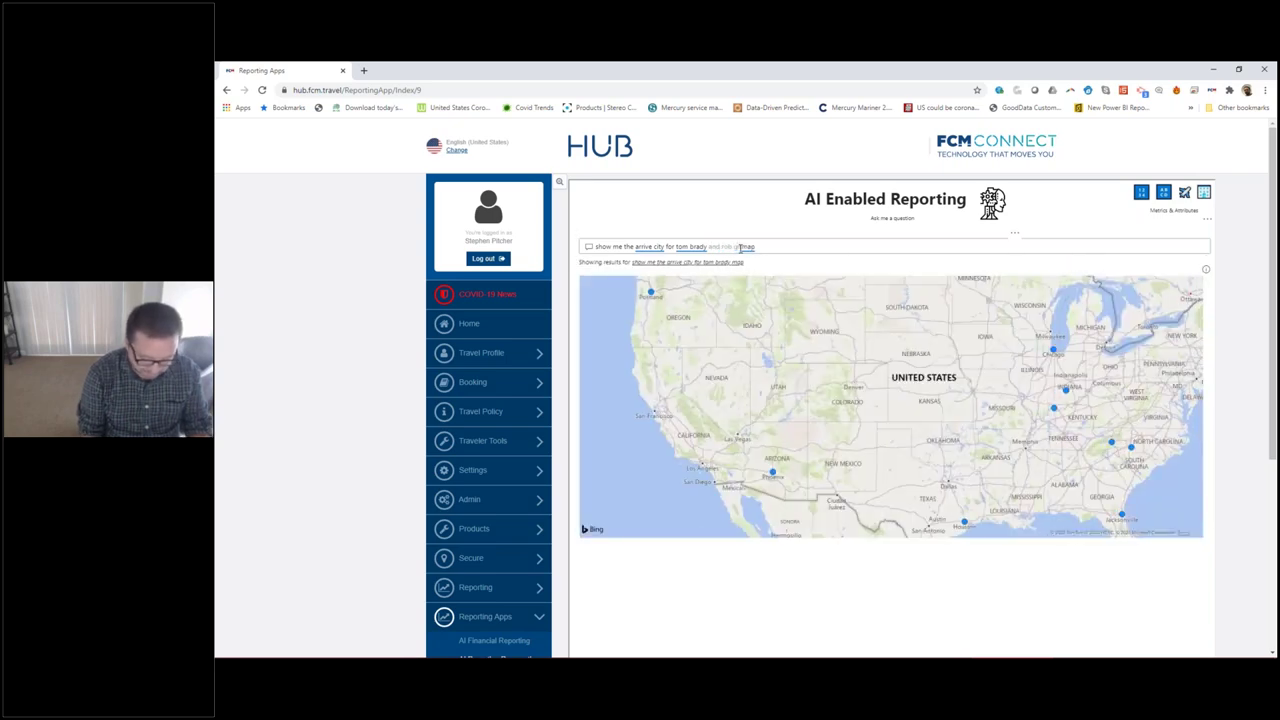
type("ronkowski")
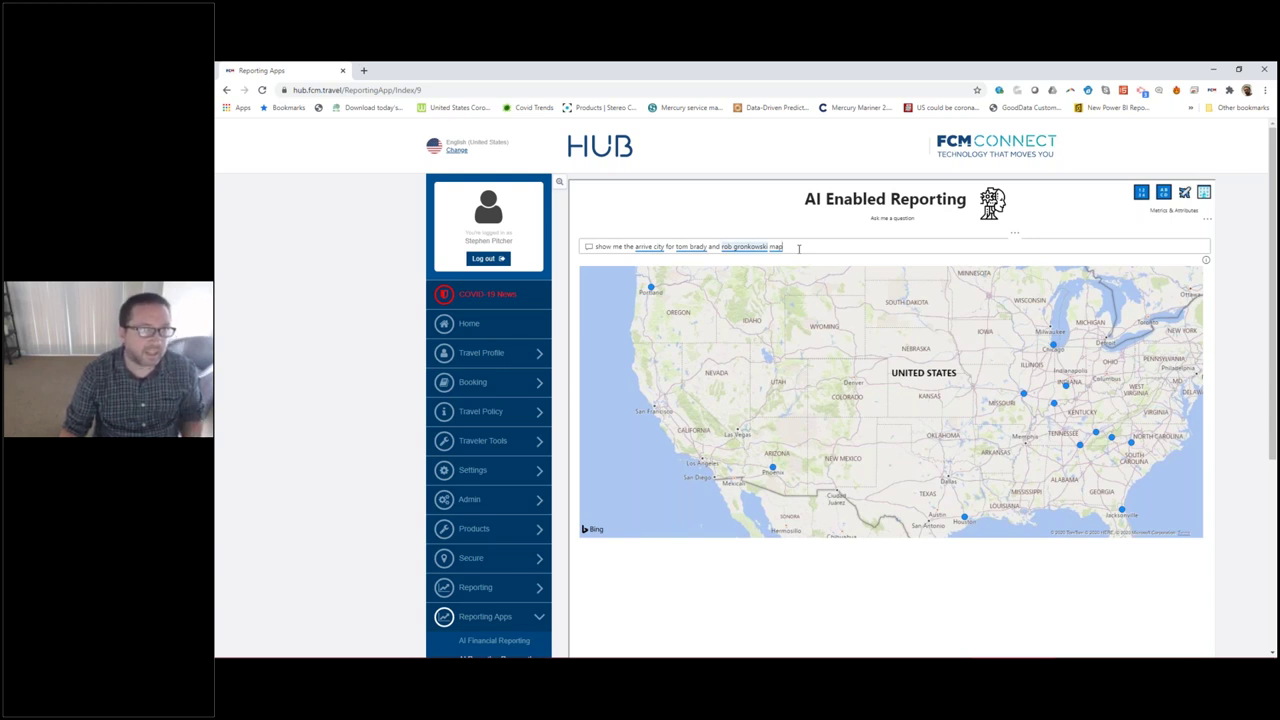
Replace the arrive city question with "show me traveler".
left_click_drag(799, 248, 591, 250)
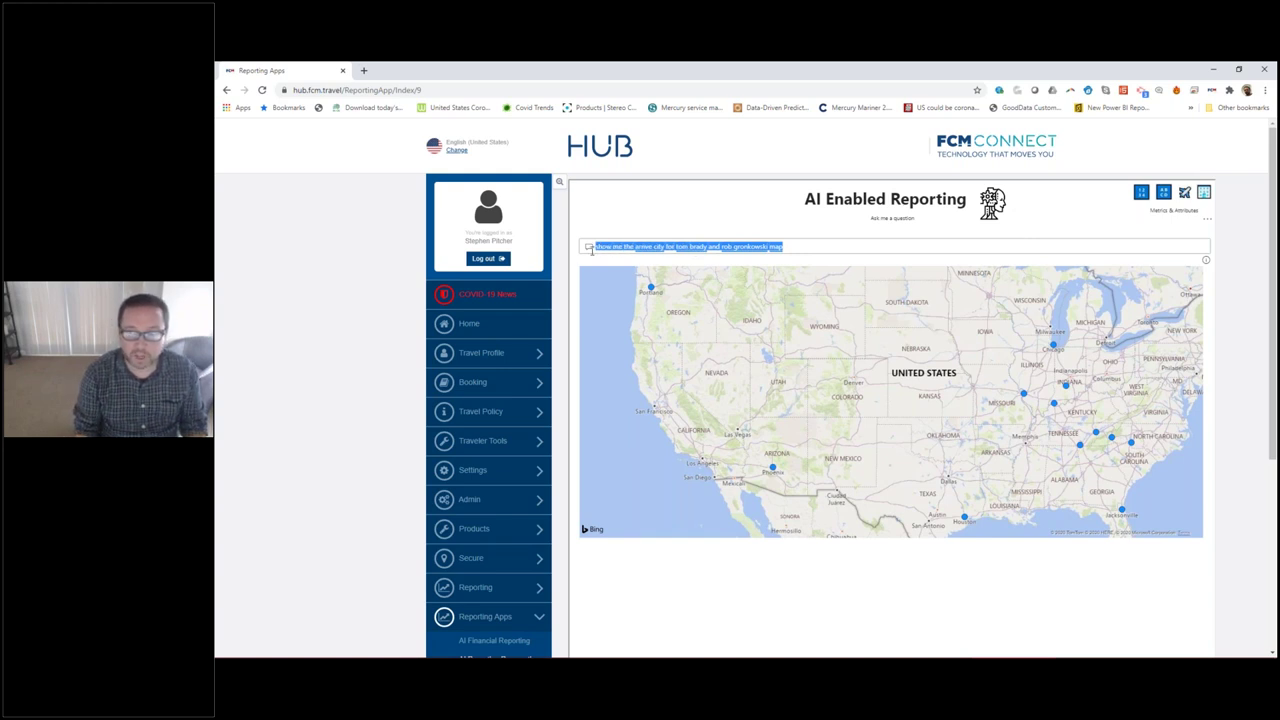
key("BackSpace")
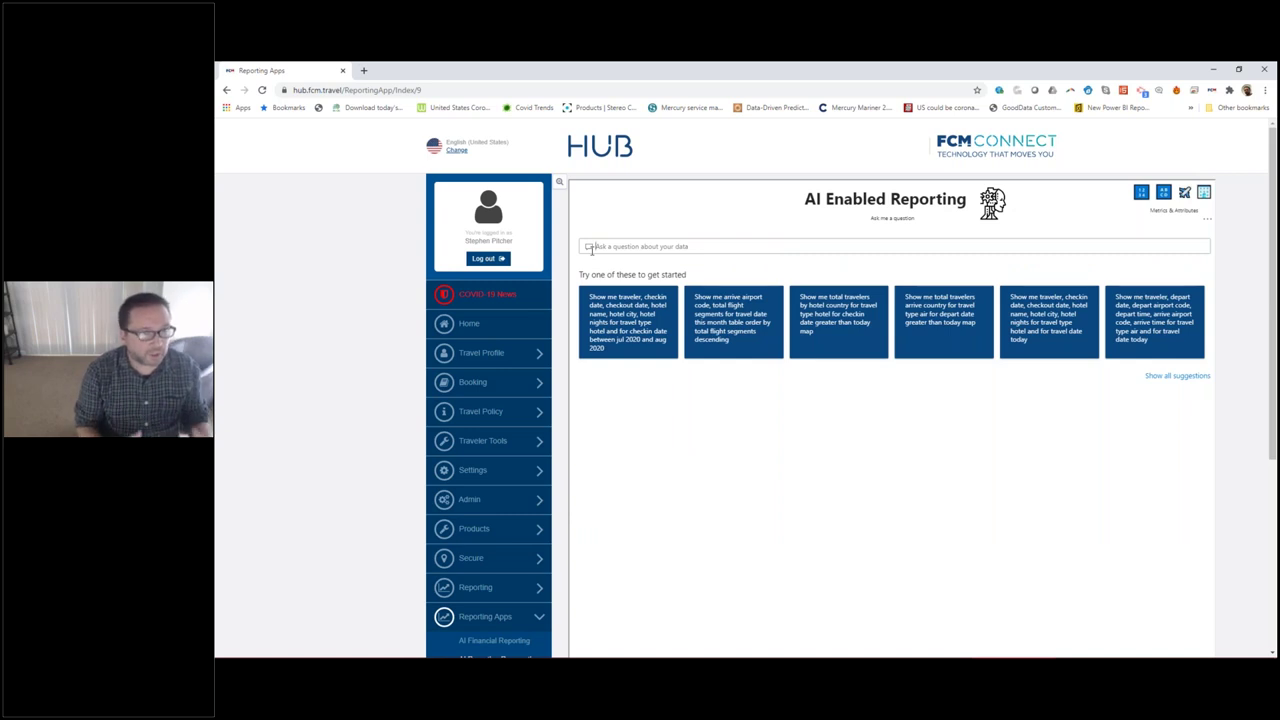
type("show me")
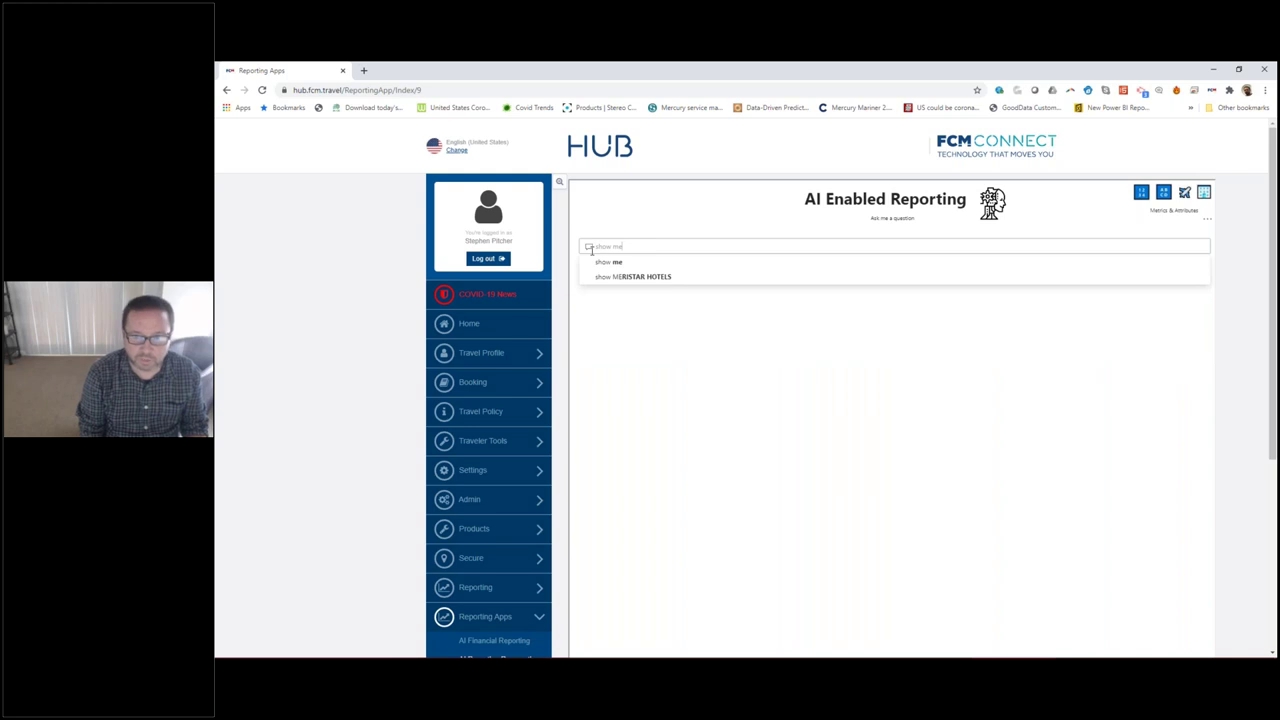
type(" traveler")
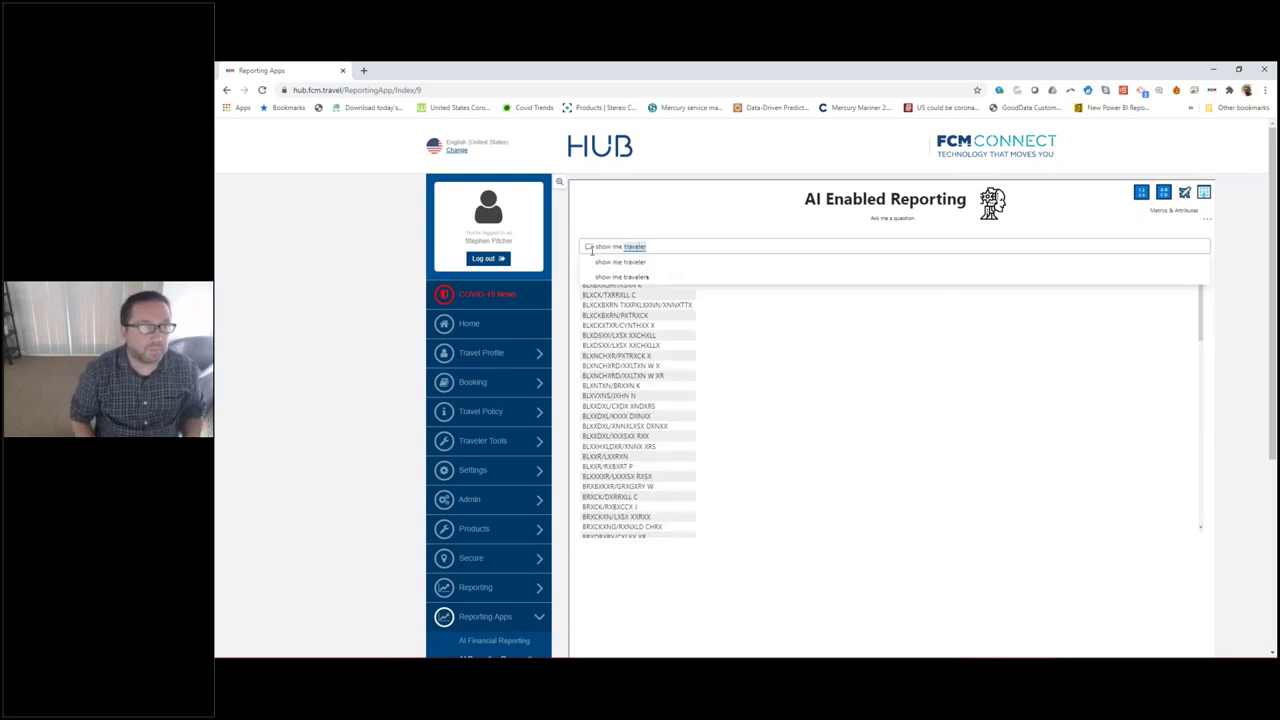
key("Return")
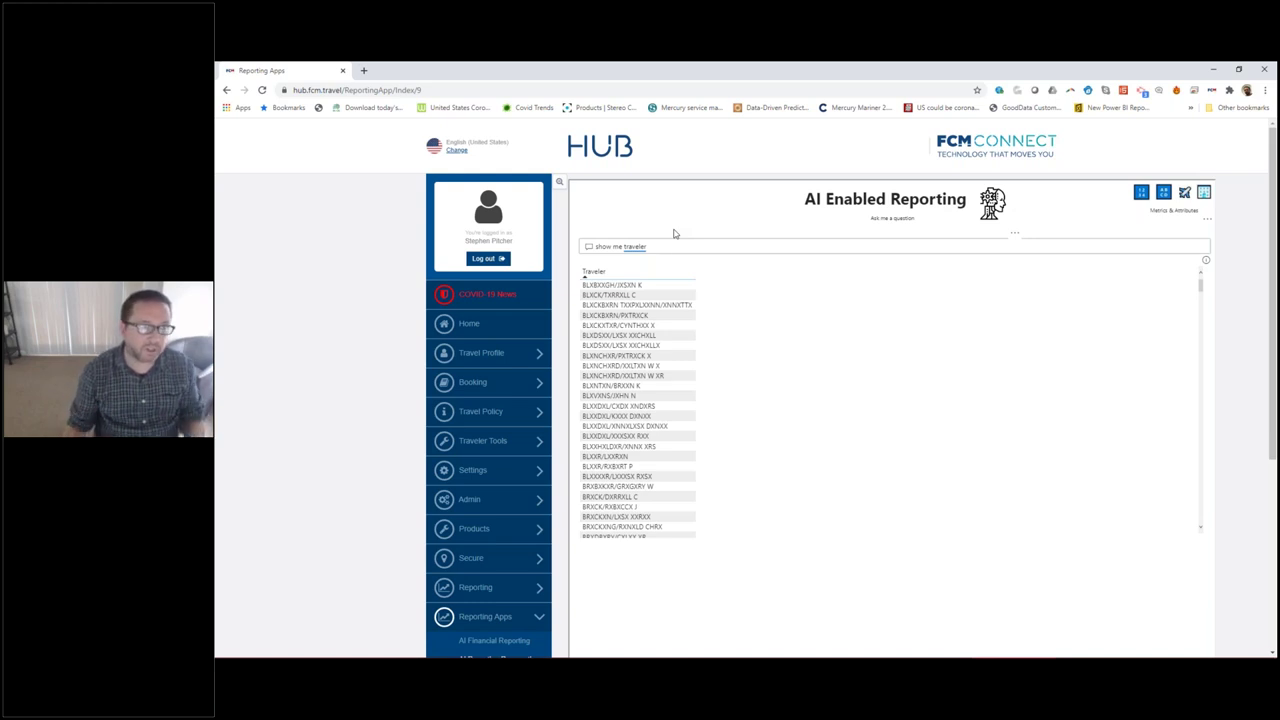
Add "depart date" after traveler in the question, separated by a comma.
double_click(671, 251)
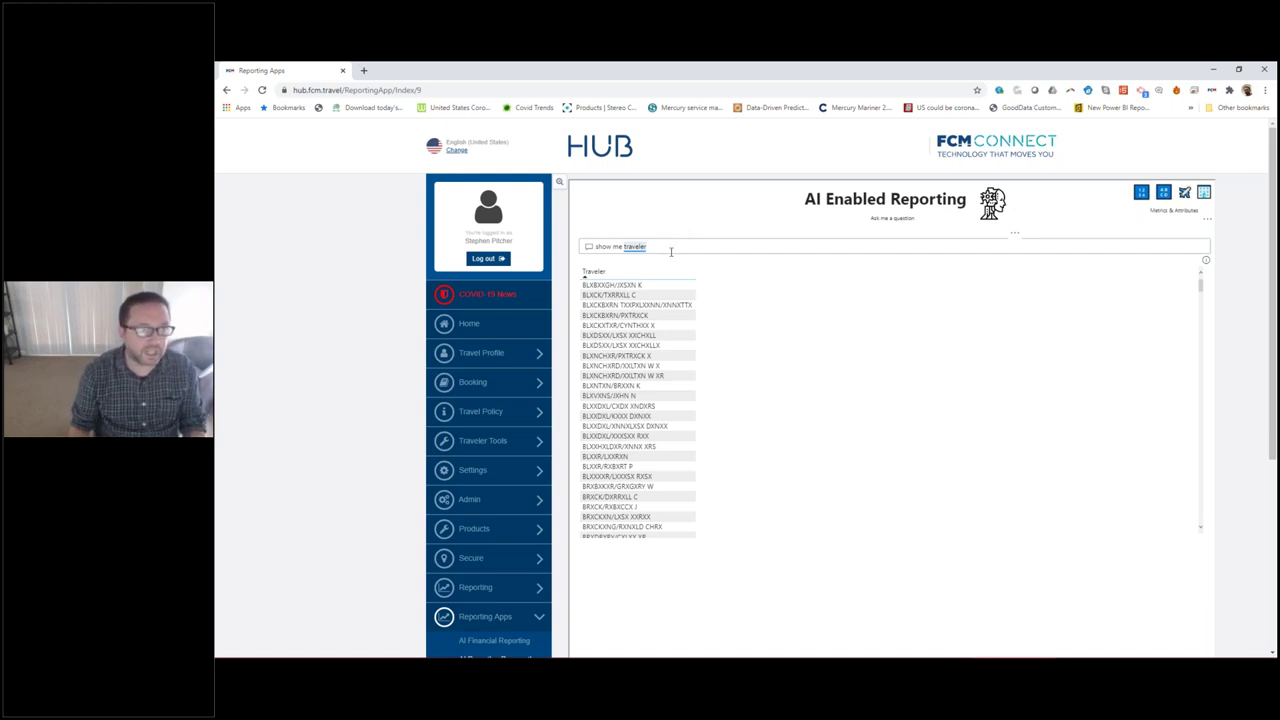
left_click(671, 251)
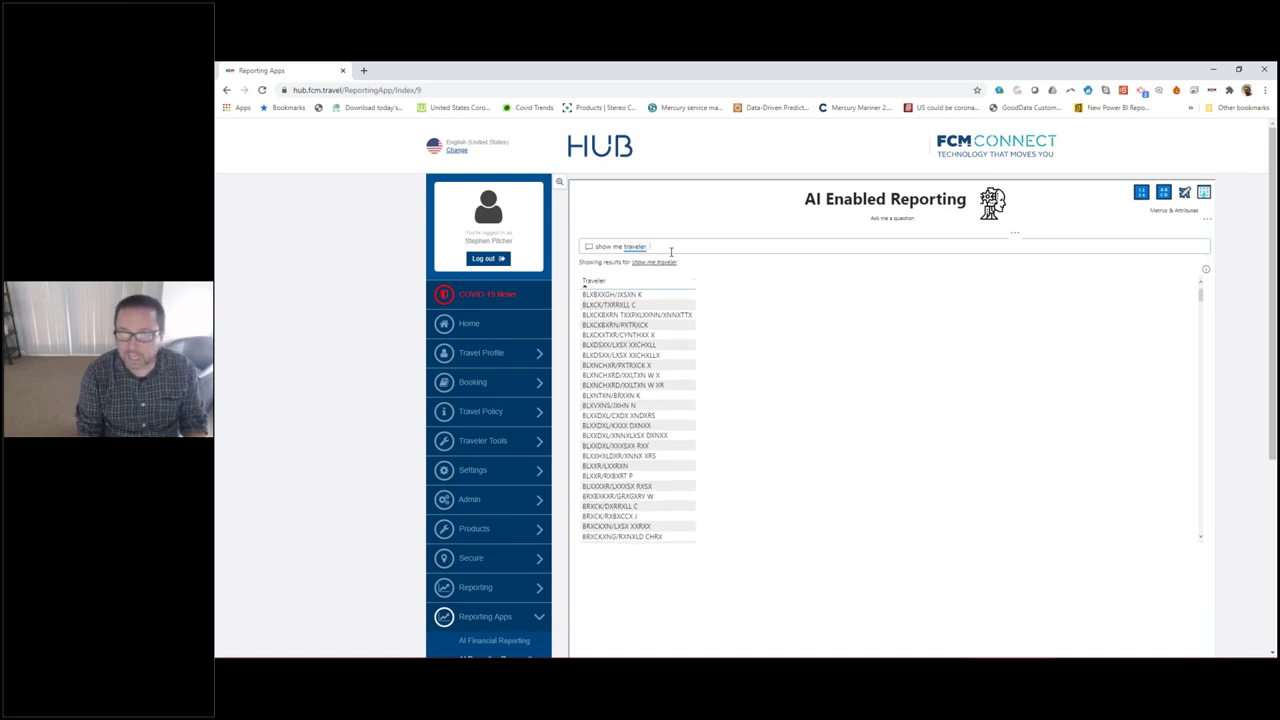
type("by depa")
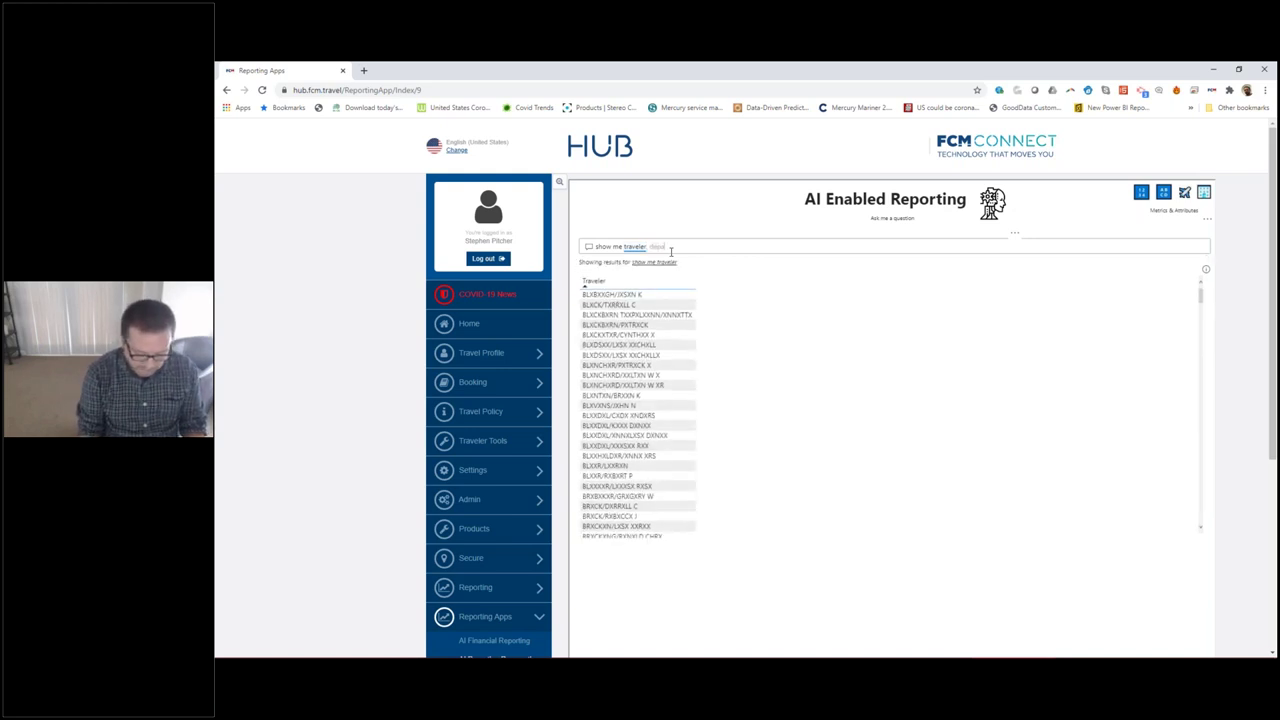
type("rture")
key("Tab")
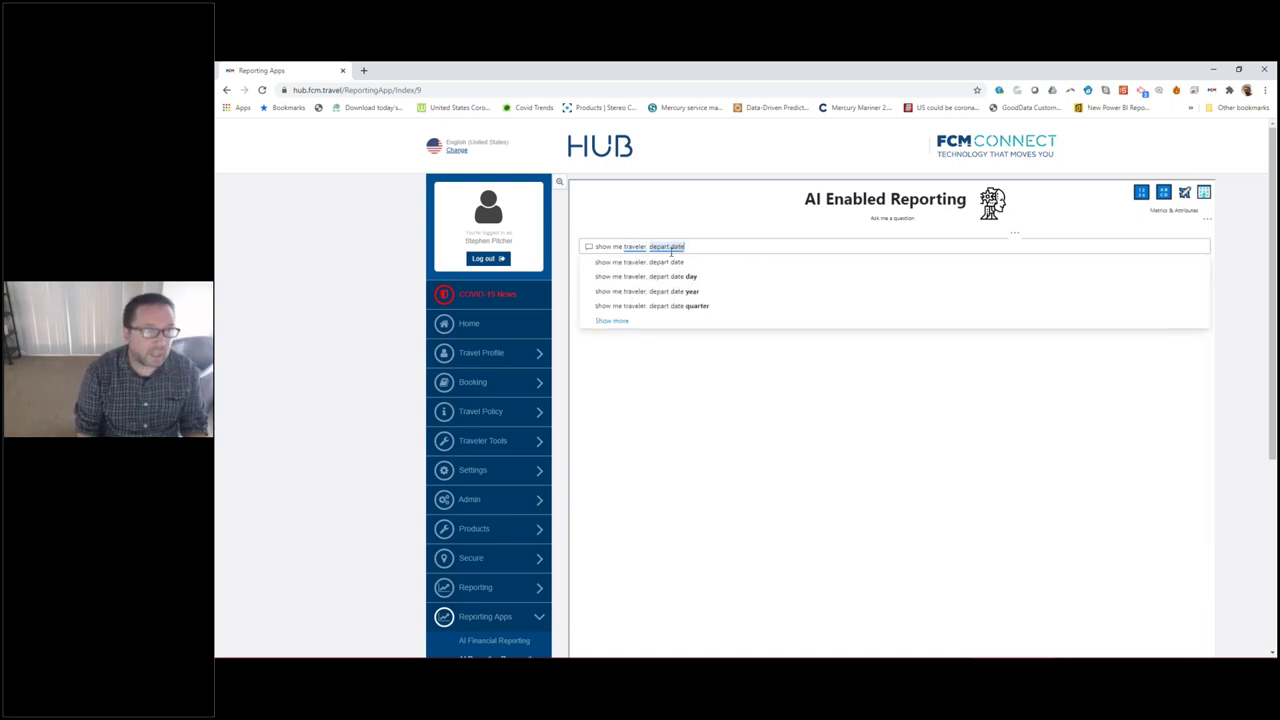
key("Return")
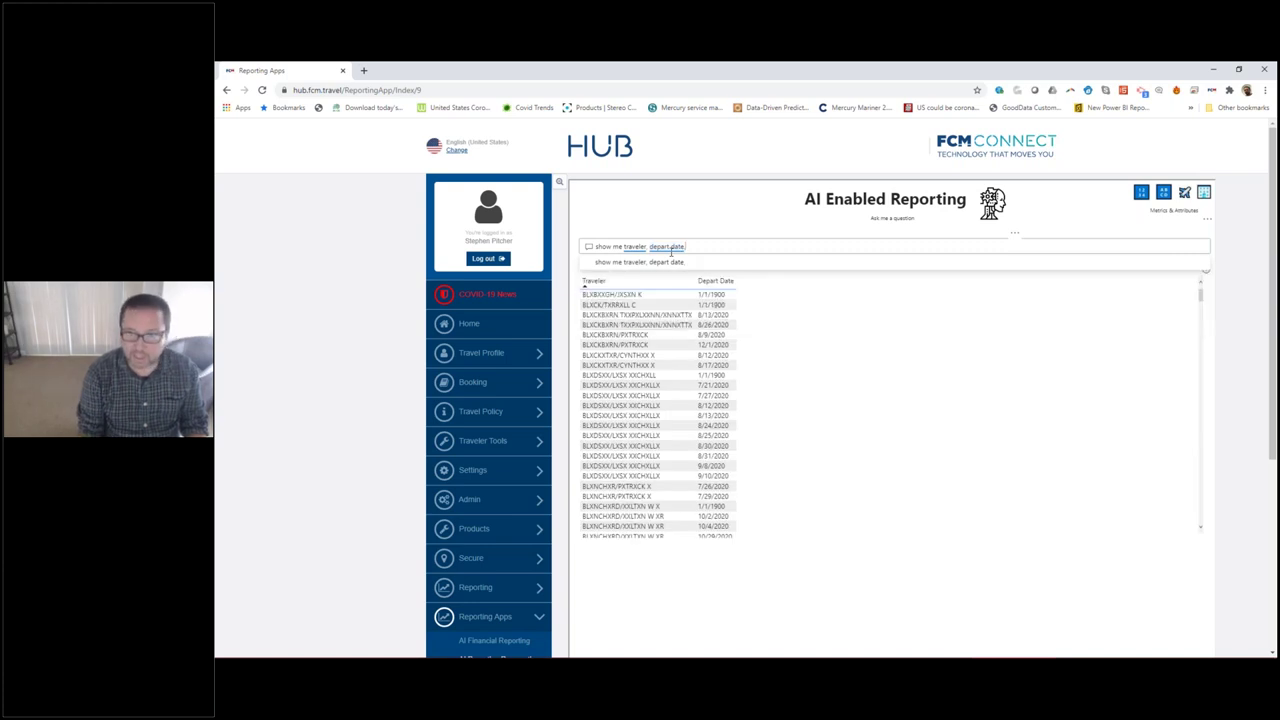
Add "depart airport code" to the traveler question, correcting the missing space between "depart" and "airport".
type(", d")
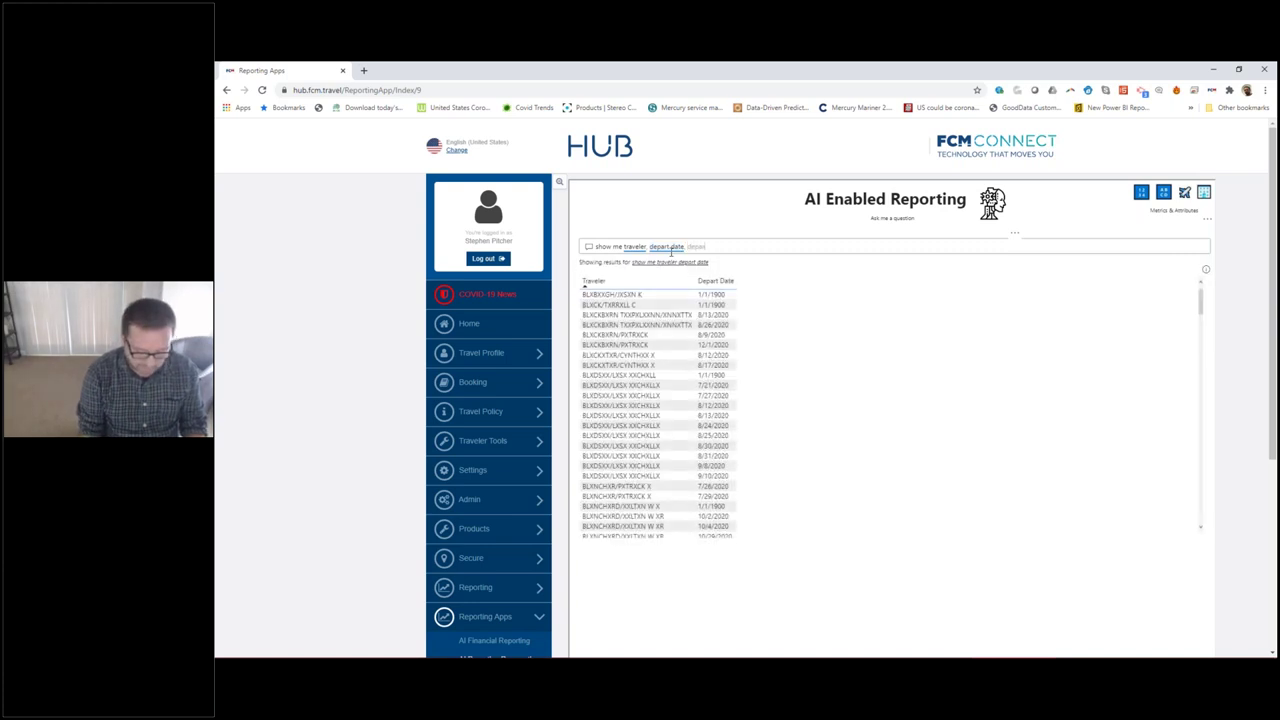
type("epart")
type("ure")
type("port code")
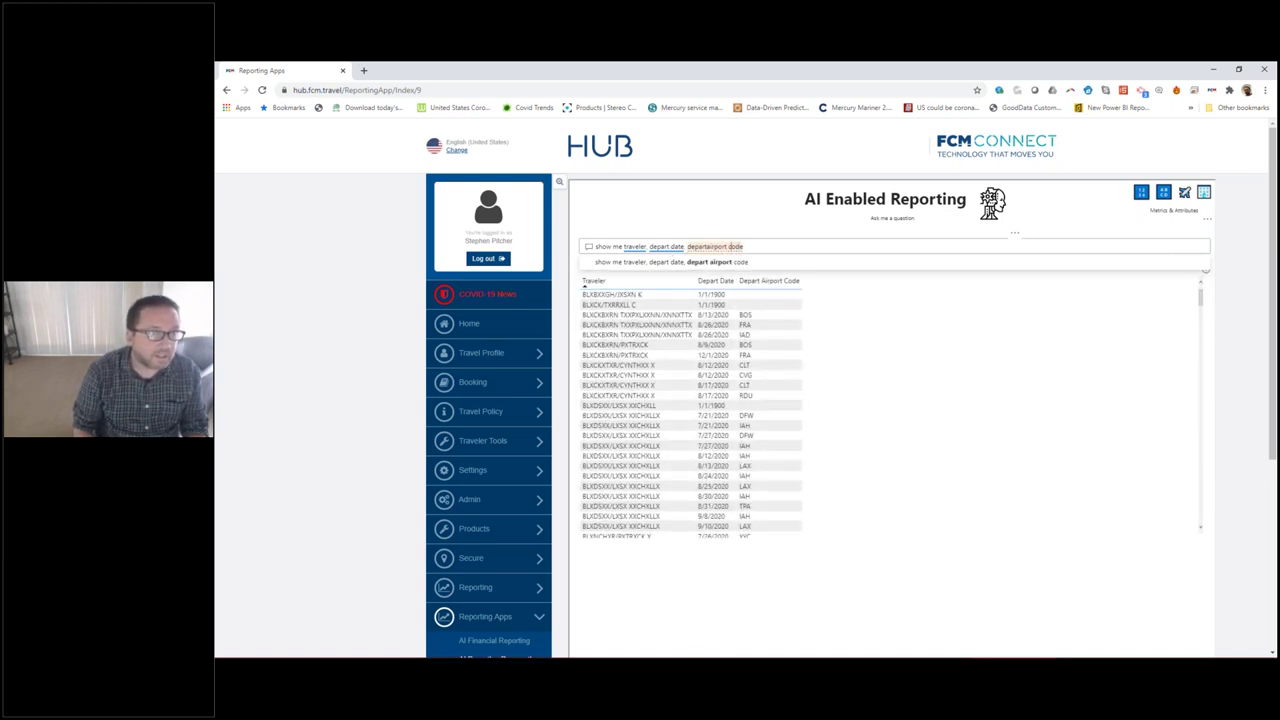
left_click(711, 246)
type("code,")
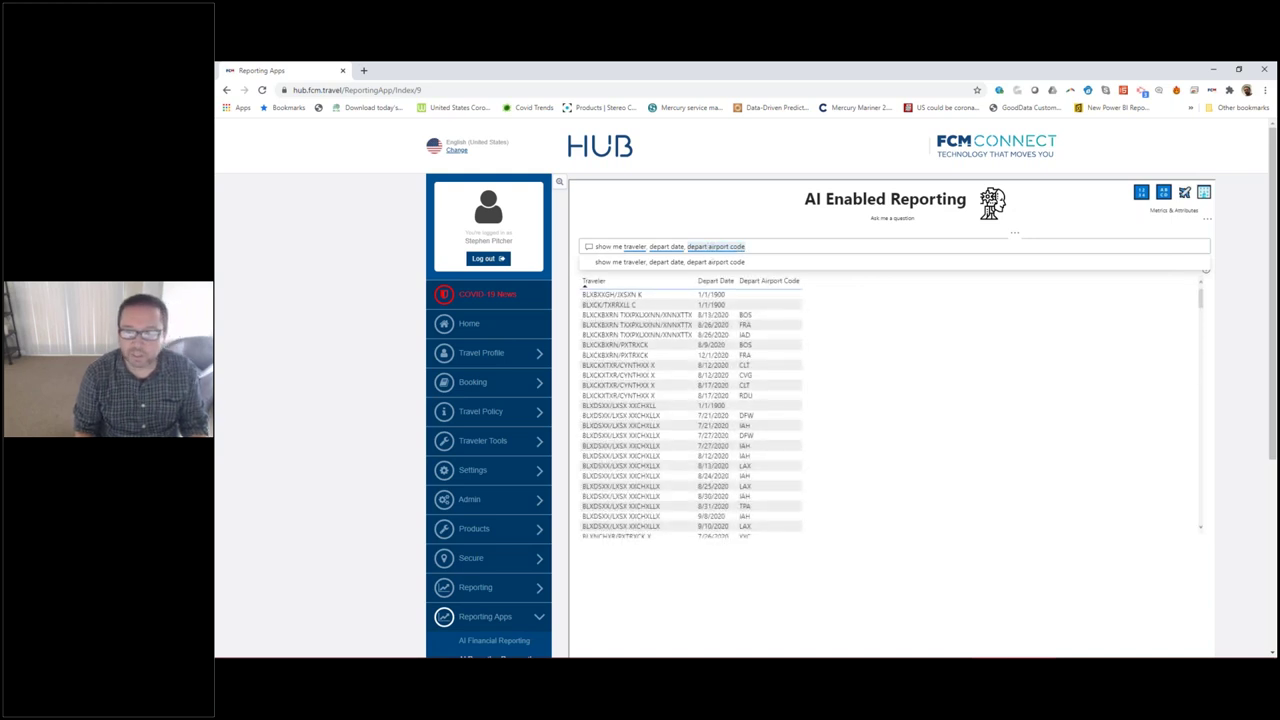
Extend the traveler question with "depart time", "arrive airport code" and "arrive time", separated by commas.
type(" depart time")
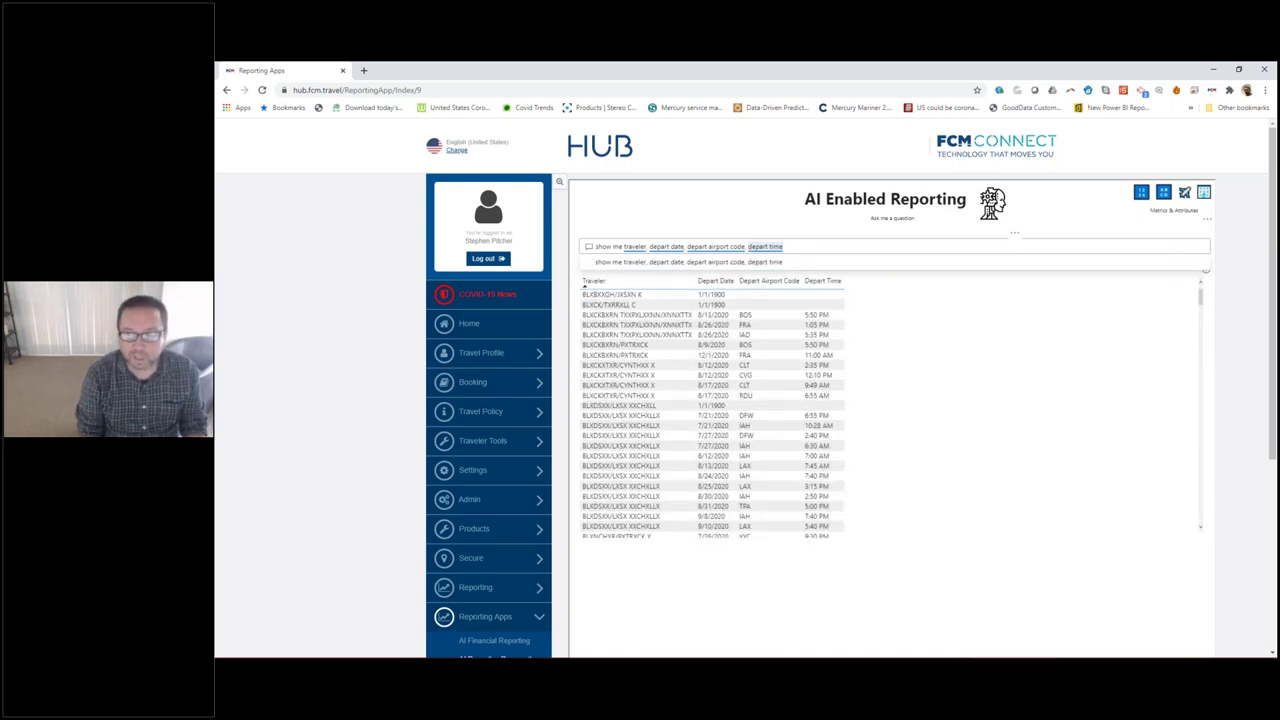
type(", arri")
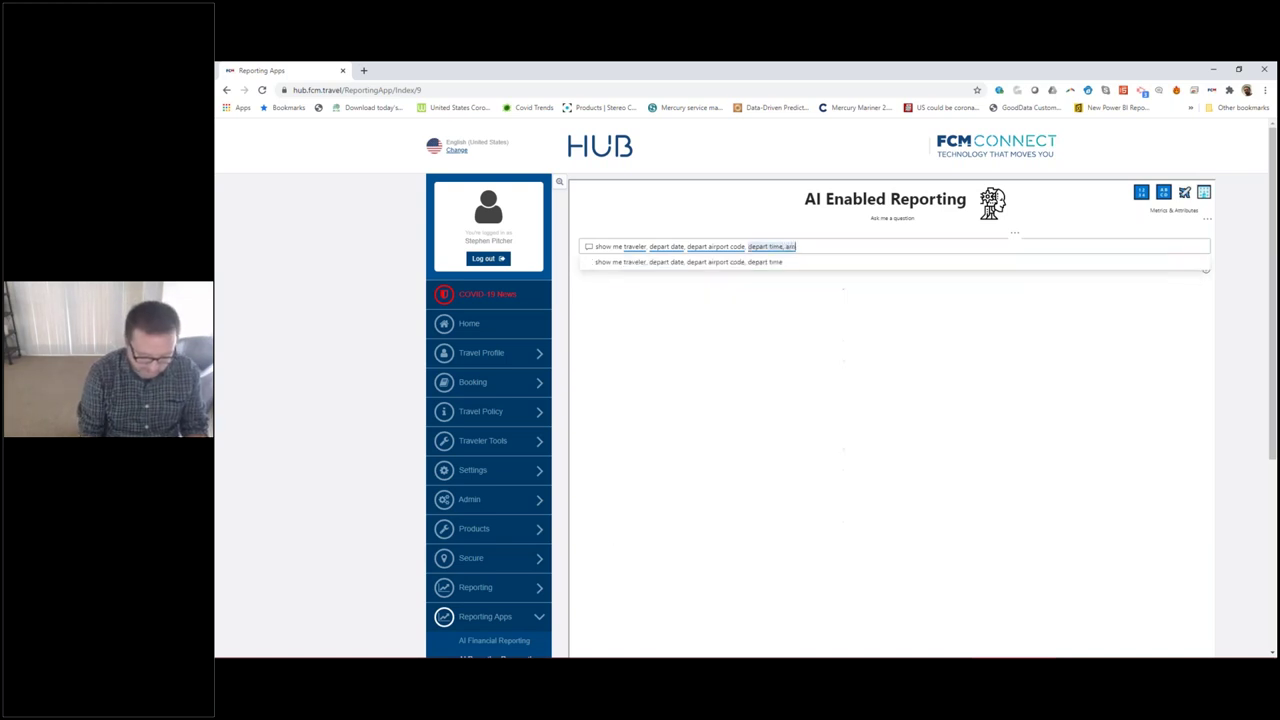
type("ve ai")
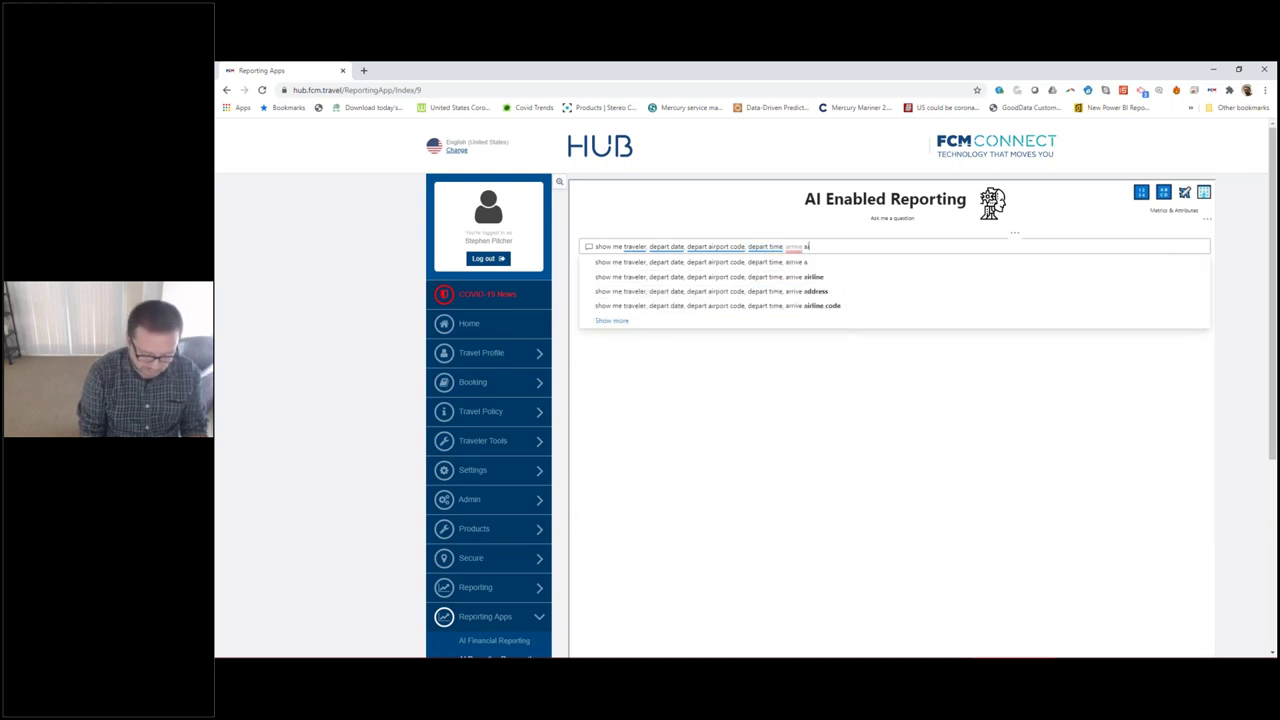
type("rport code")
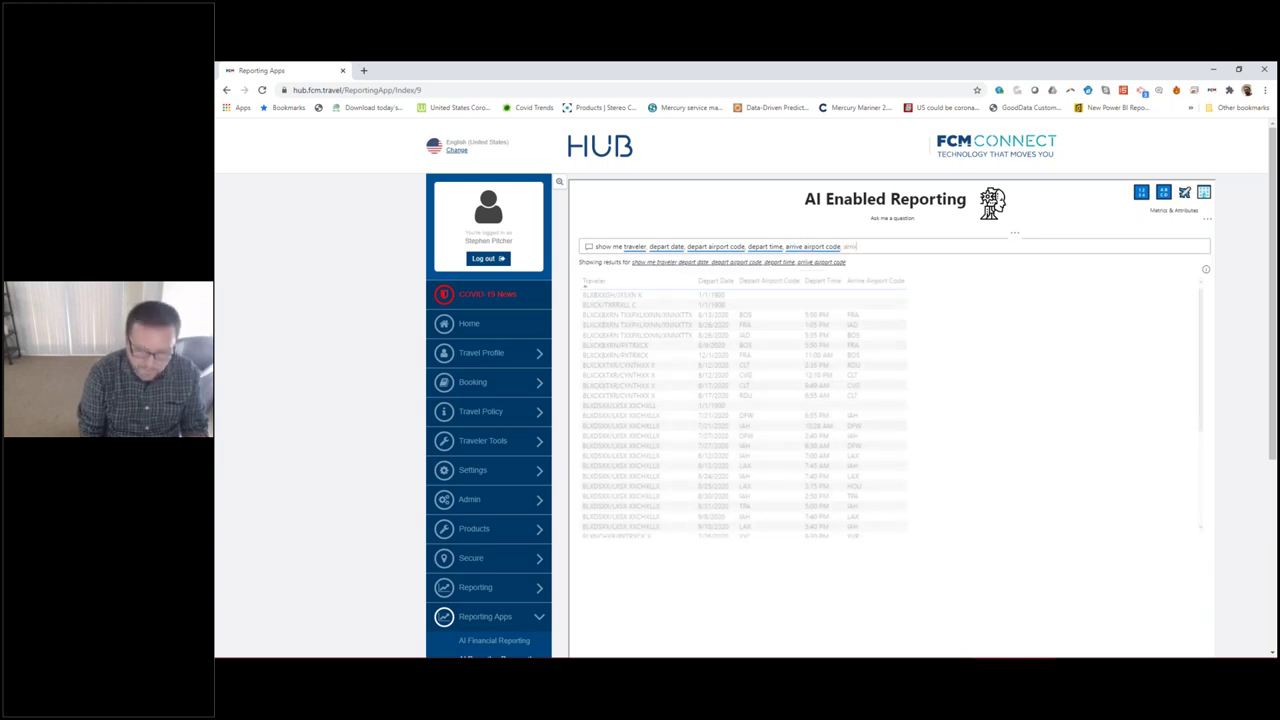
type(", arrive time")
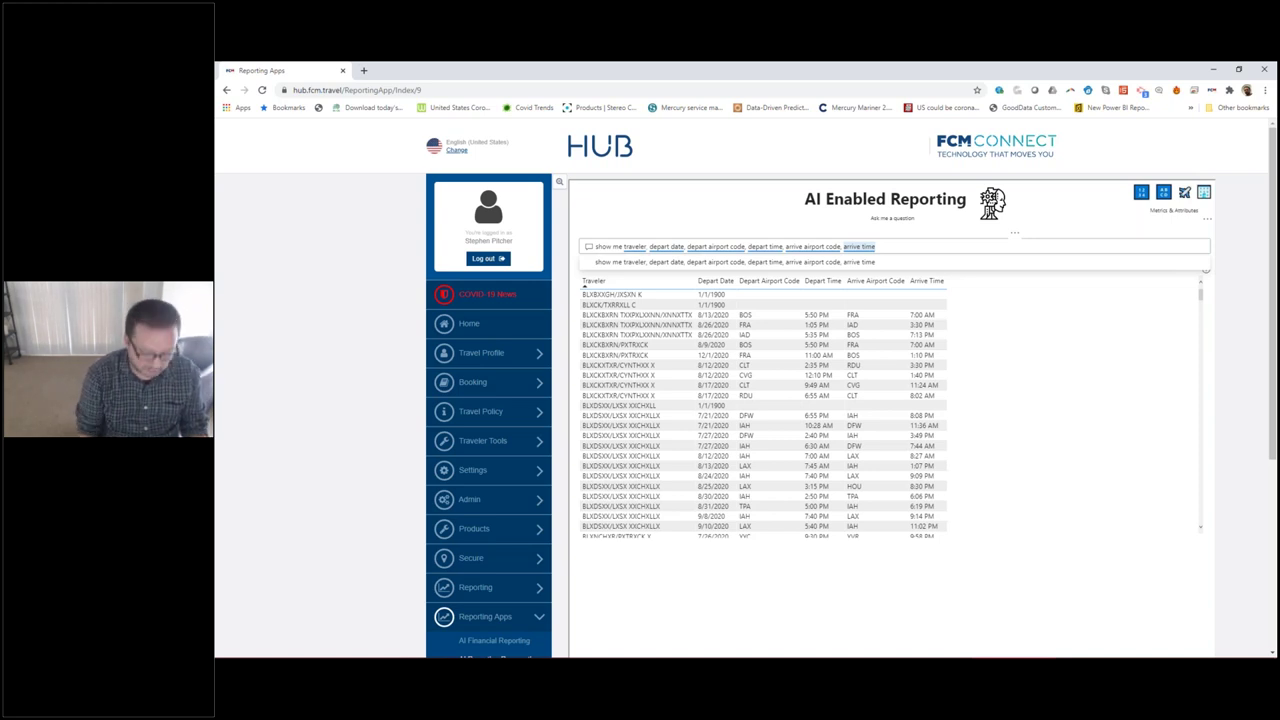
Append "and for flight number for travel today" to the traveler question.
type("and for")
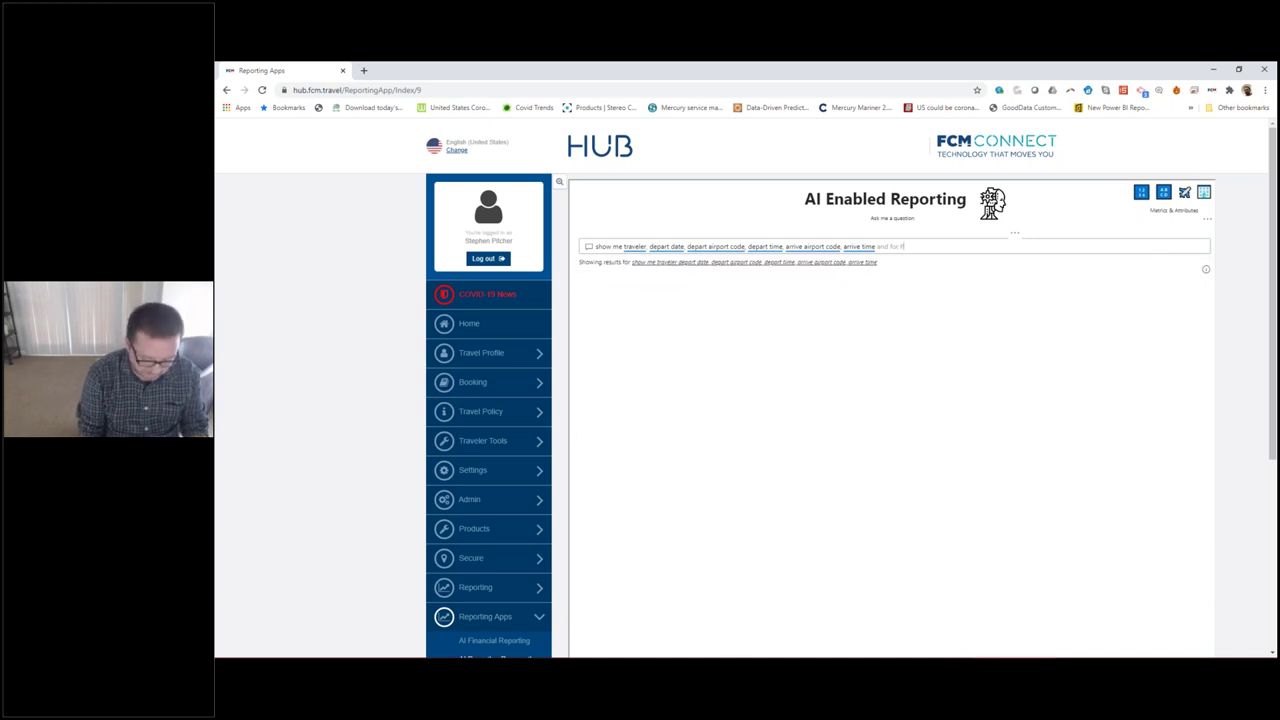
type(" flight number")
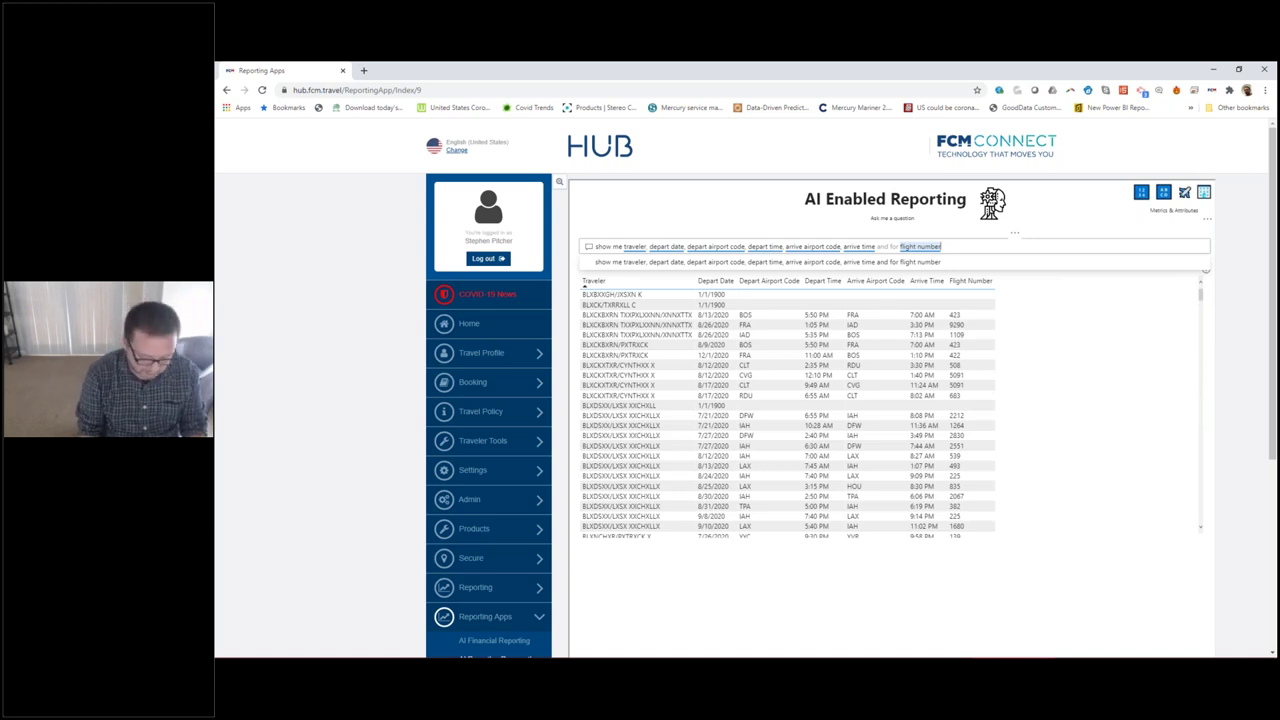
type("for travel t")
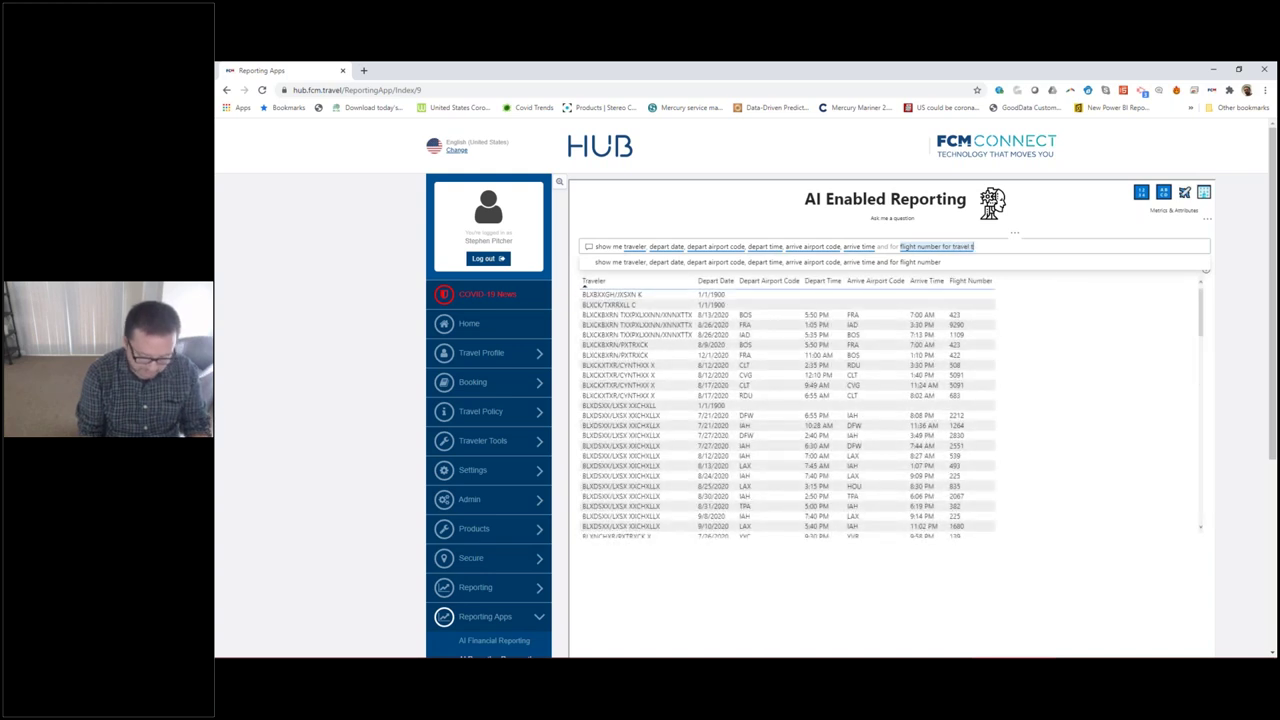
type("oday")
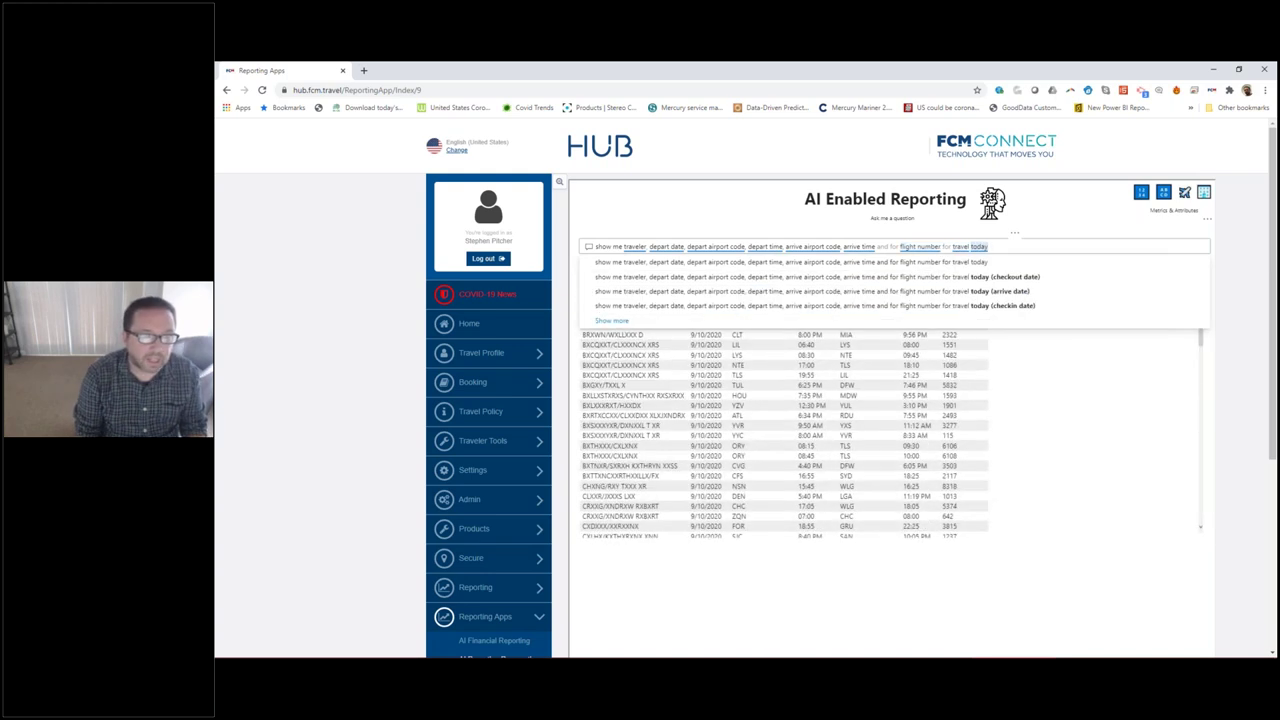
left_click(672, 210)
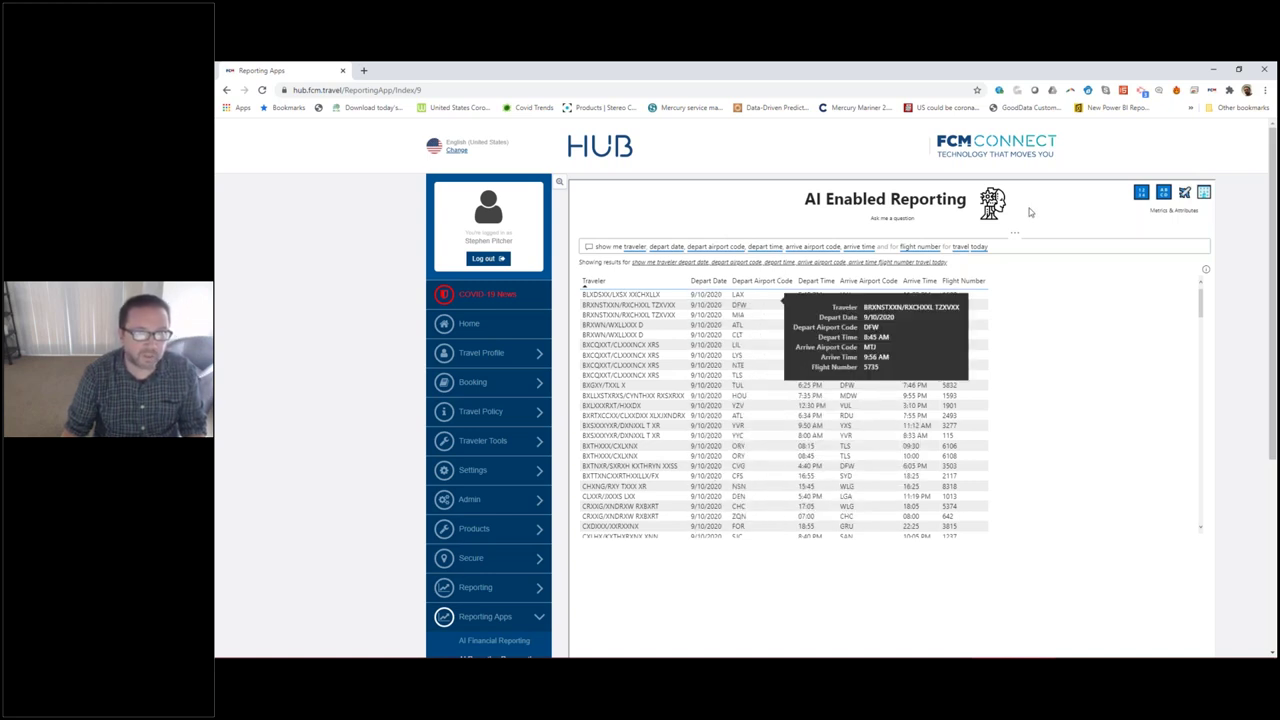
Narrow the travel today question by appending "for flight number 1680".
left_click(1005, 245)
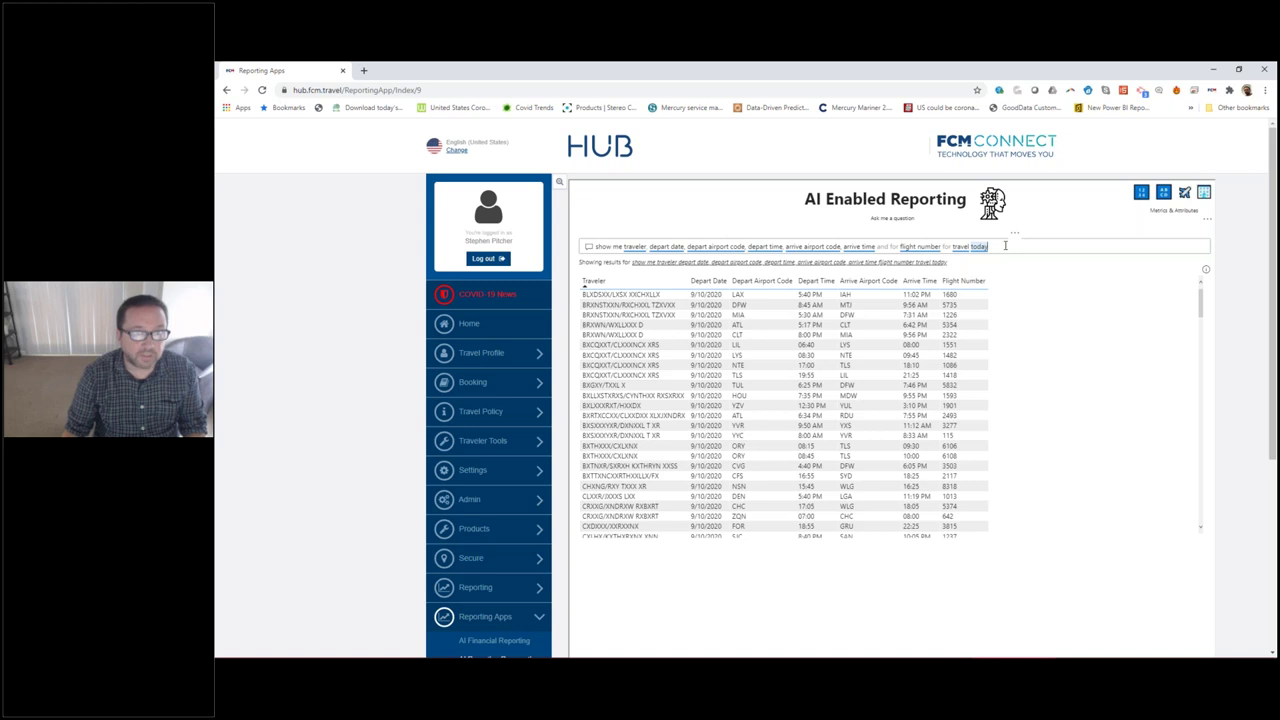
key("Return")
type("for flight number")
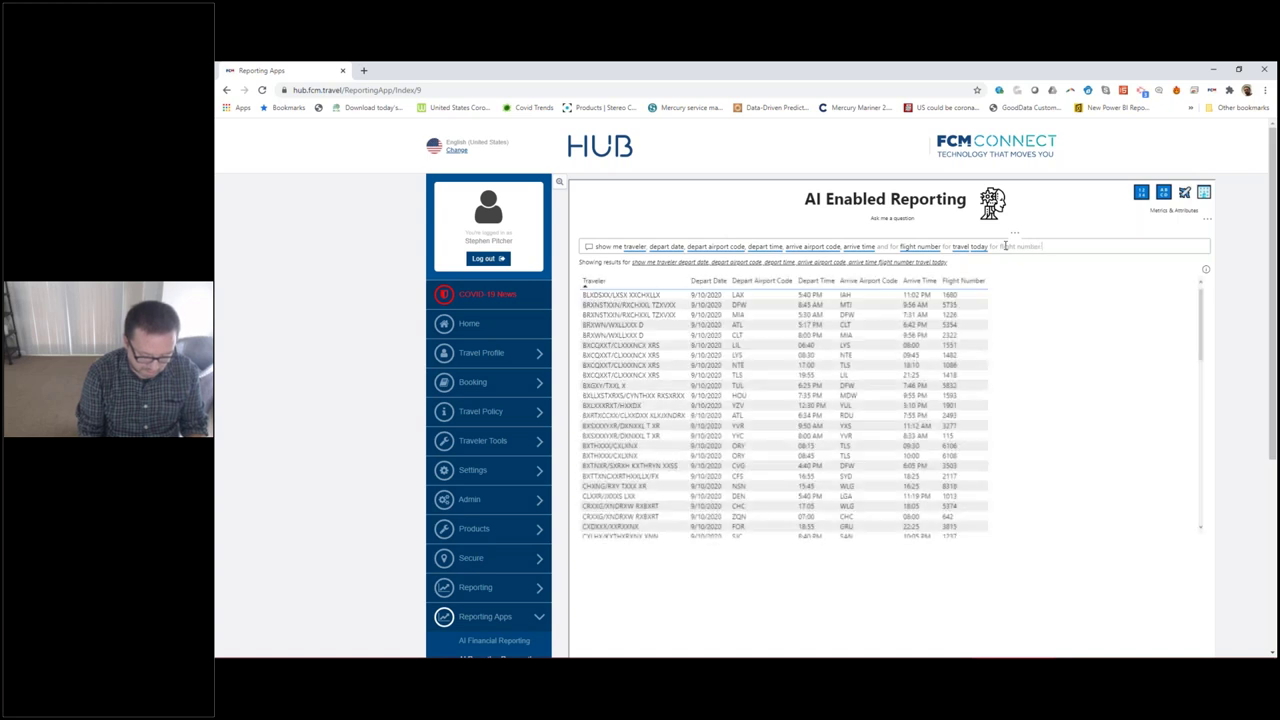
type(" 1680")
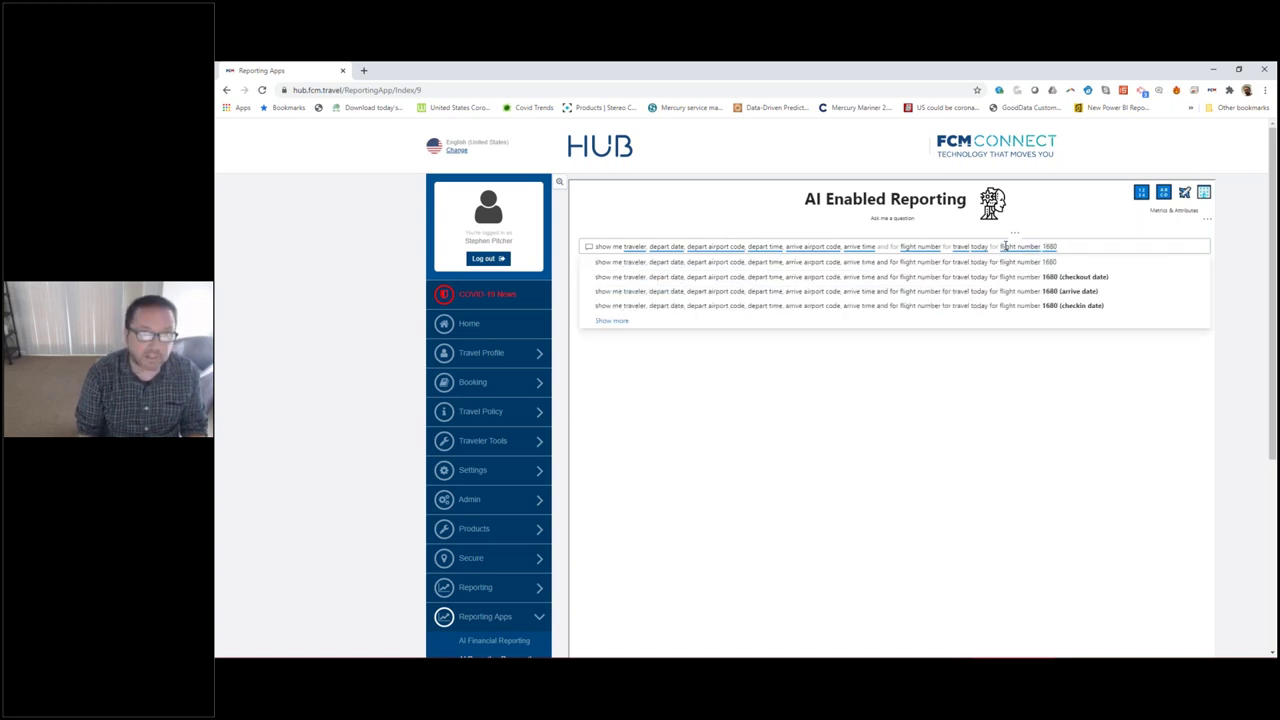
left_click(760, 262)
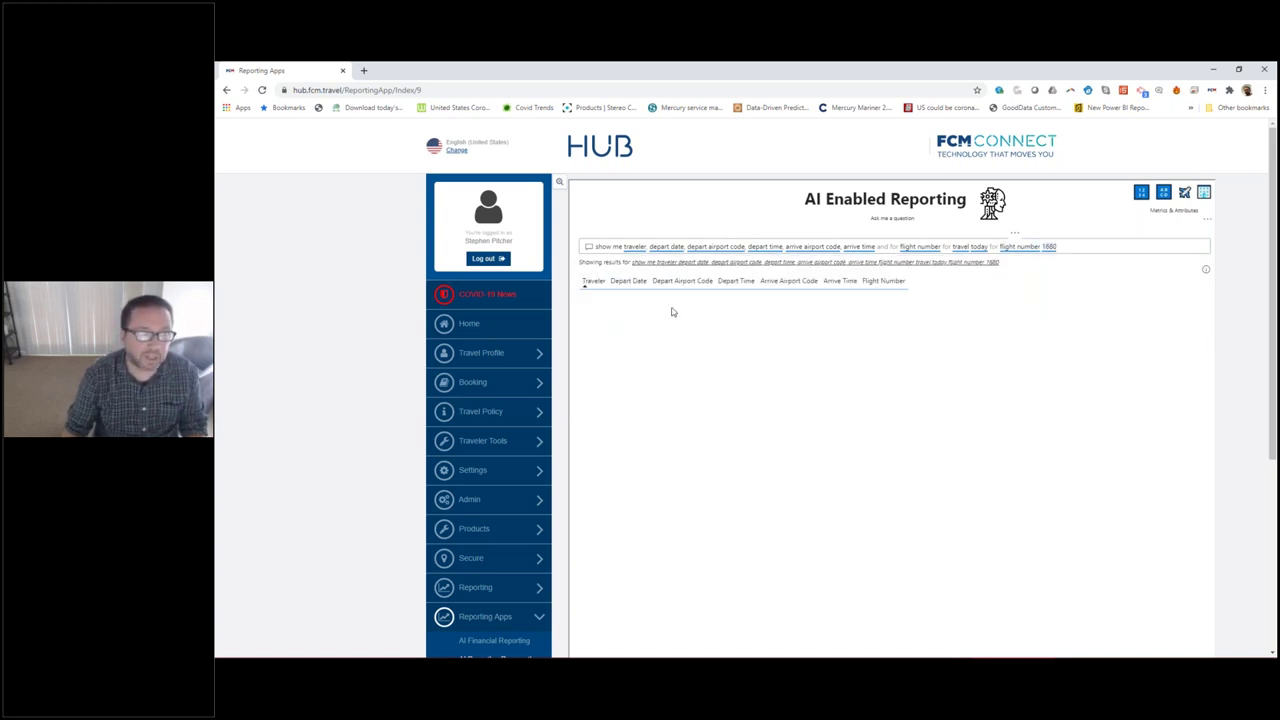
Remove the value 1680 from the end of the question.
double_click(1084, 245)
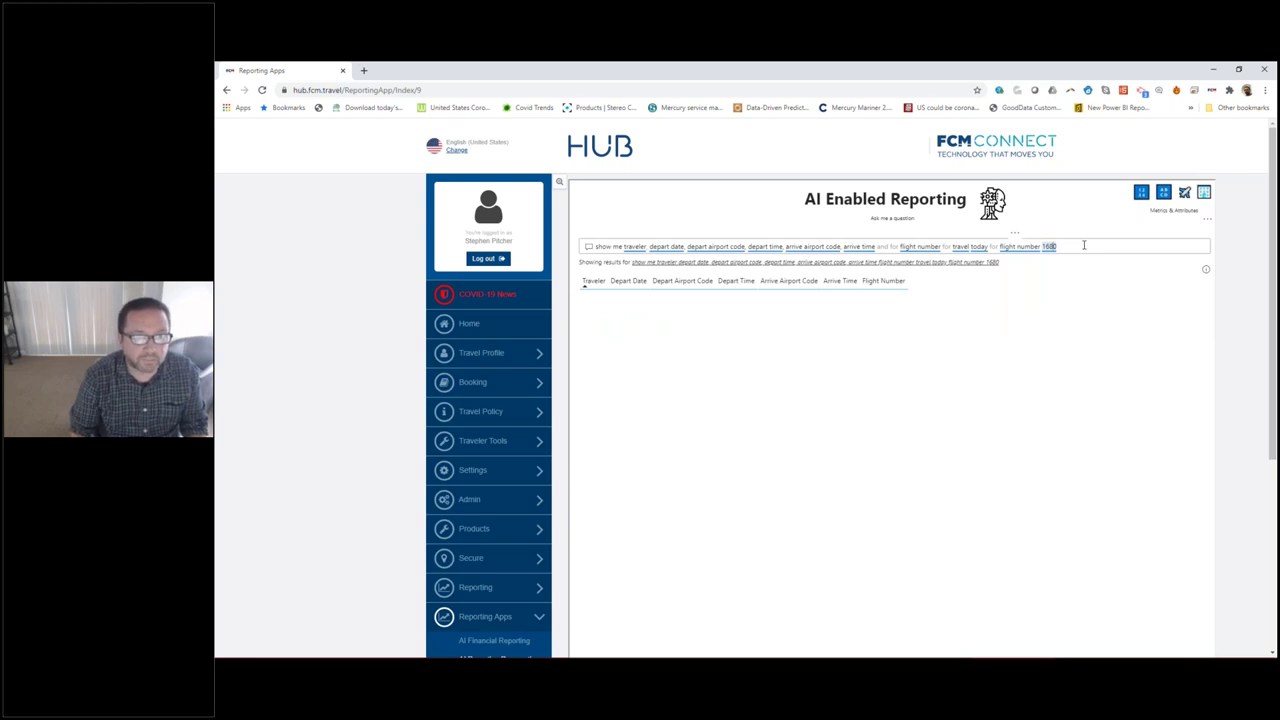
key("BackSpace")
key("BackSpace")
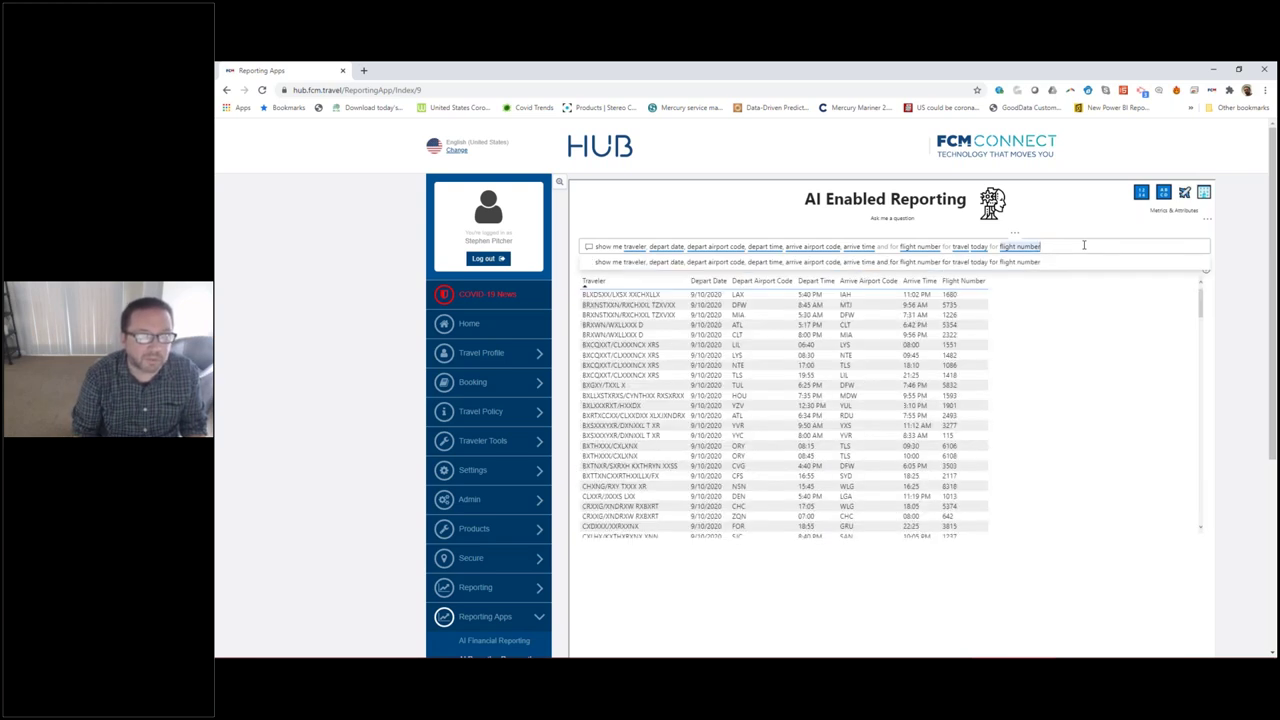
Add the value 1680 after the final "flight number" in the travel today question and submit it.
key("Left")
key("Left")
key("Left")
key("Left")
key("Left")
key("Left")
key("Left")
key("Left")
key("Left")
key("Left")
key("Left")
key("Left")
key("Left")
key("Left")
key("Left")
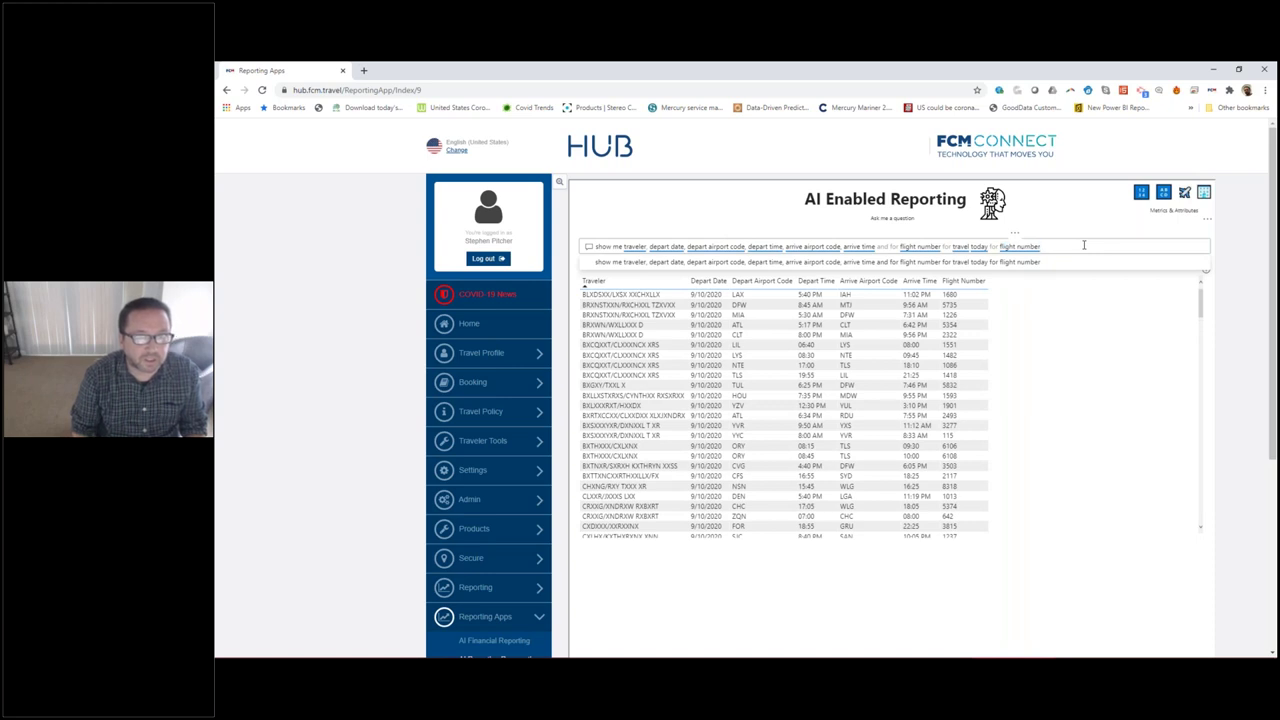
key("Left")
key("Left")
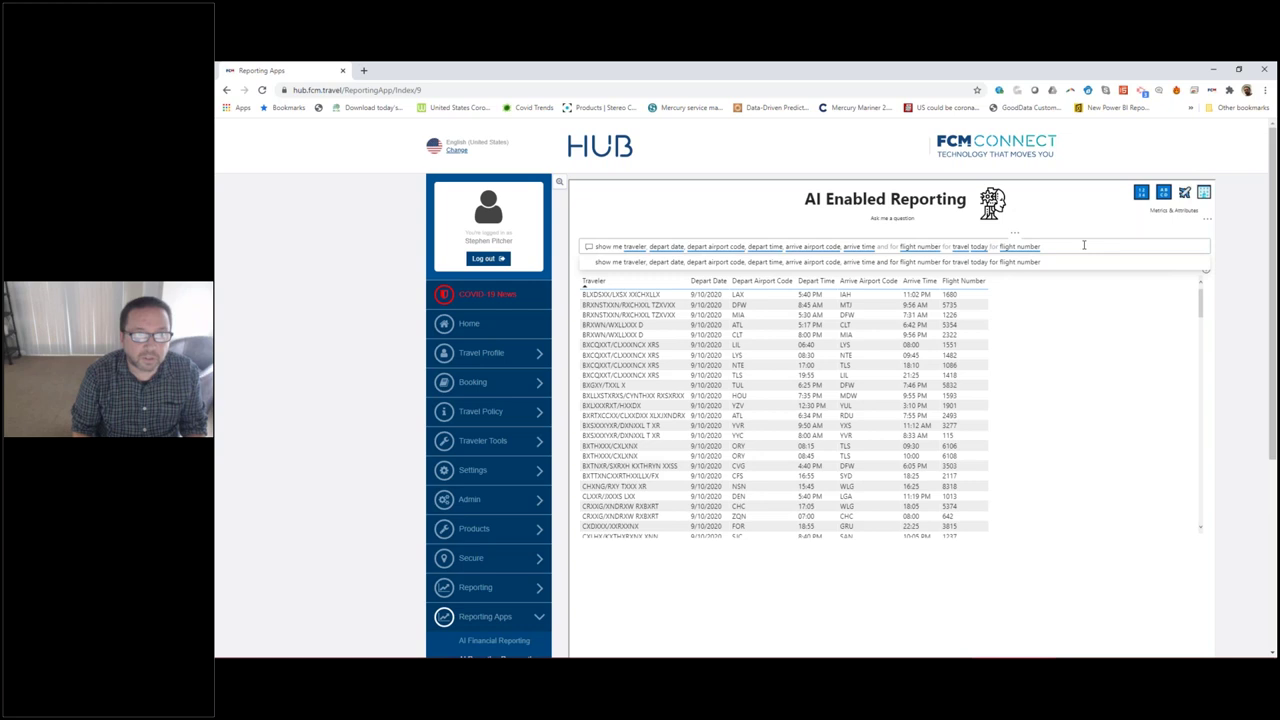
key("shift+End")
type("168")
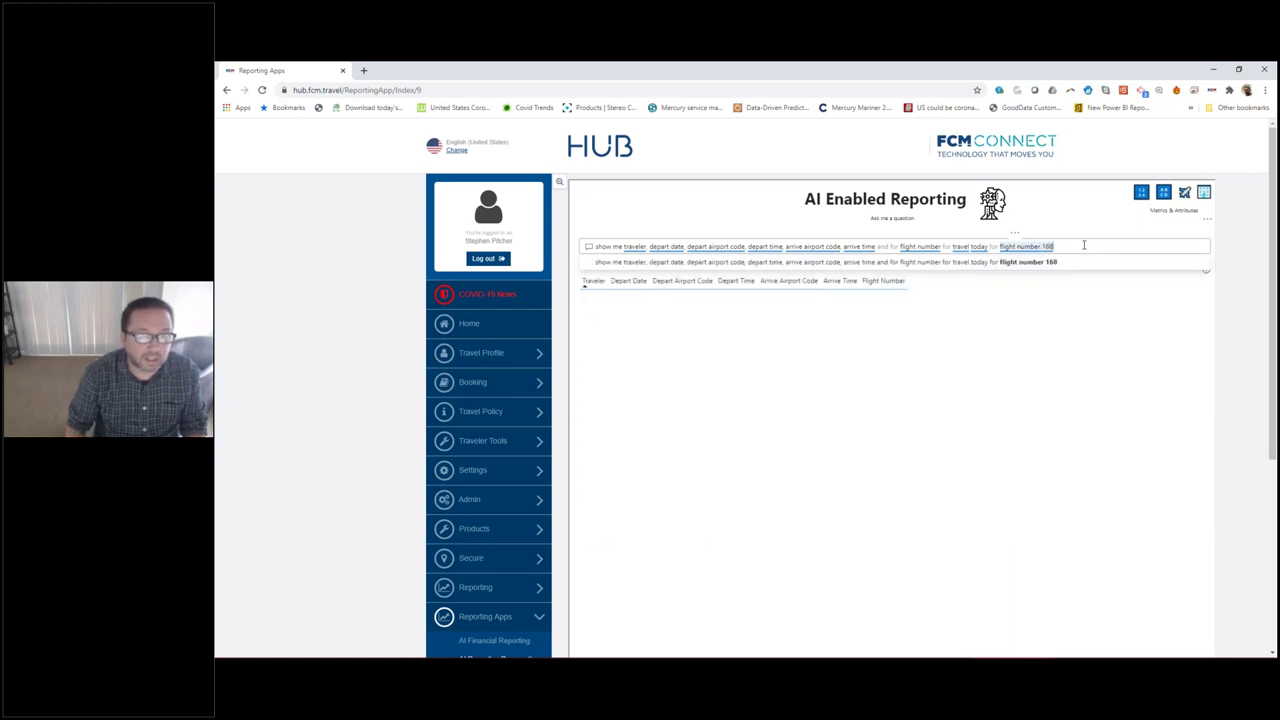
type("0")
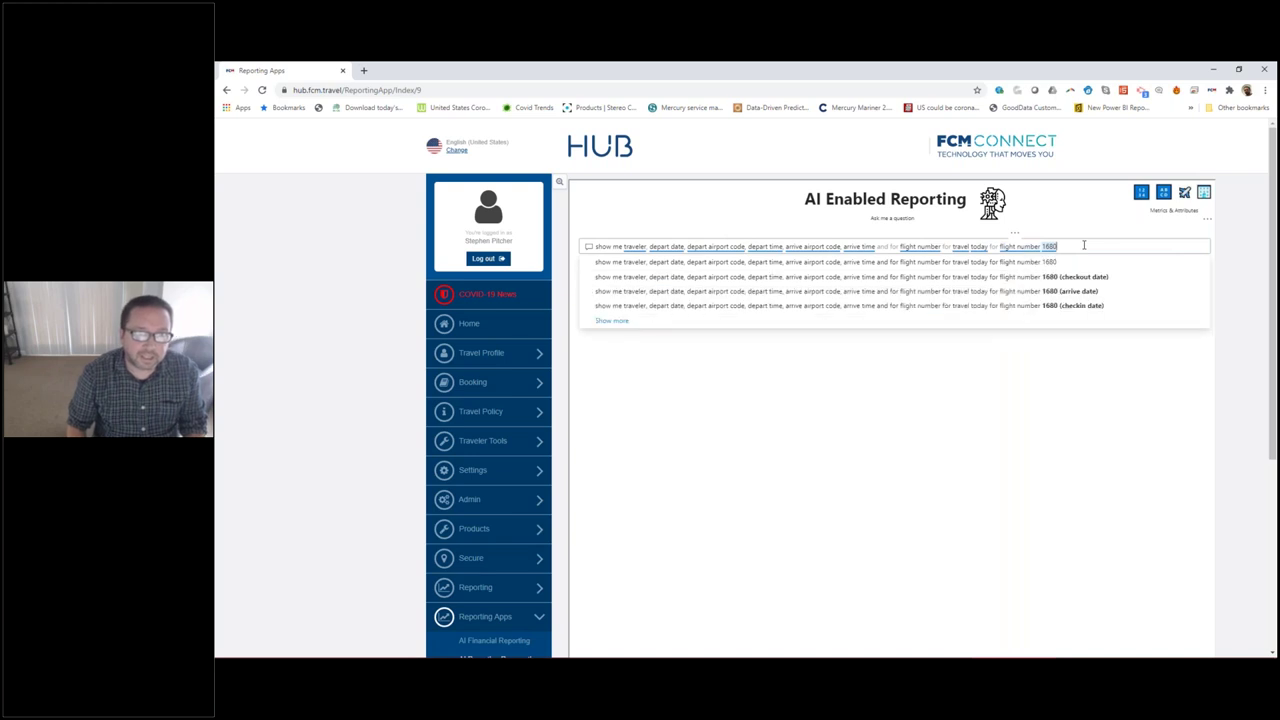
key("Return")
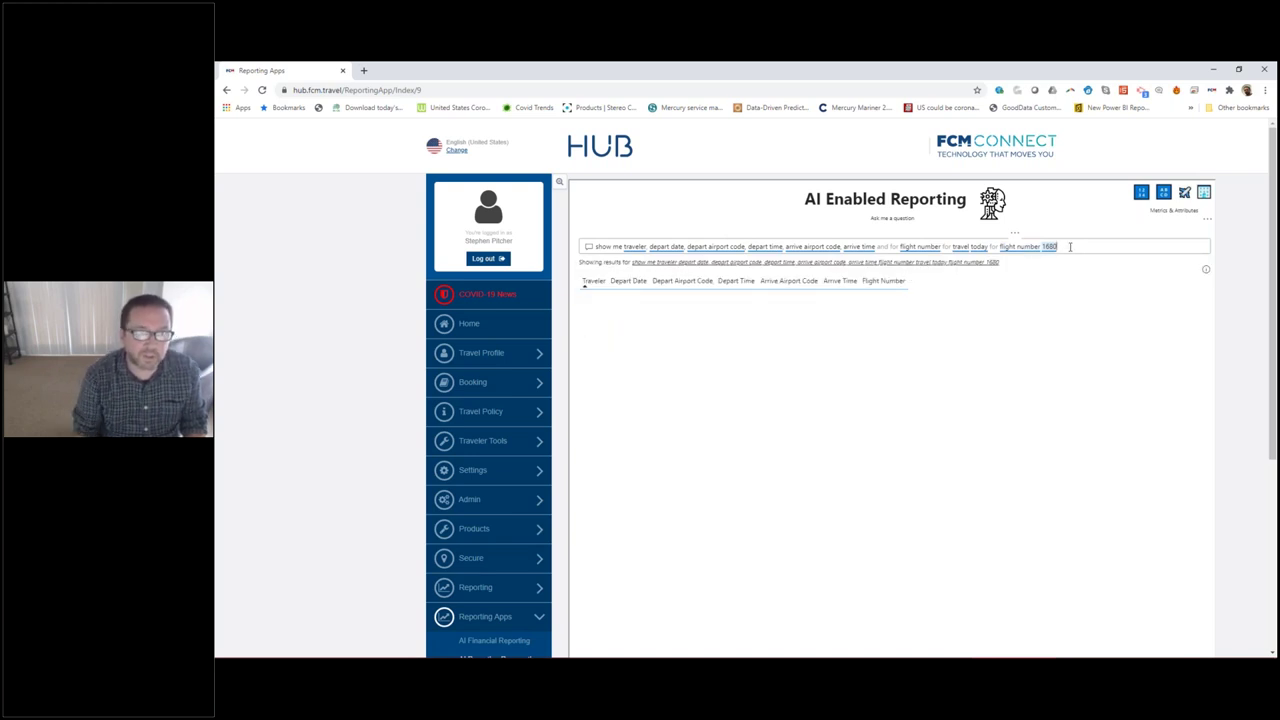
Remove "for flight number 1680" from the end of the question so that it ends with "travel today".
key("BackSpace")
key("BackSpace")
key("BackSpace")
key("BackSpace")
key("BackSpace")
key("BackSpace")
key("BackSpace")
key("BackSpace")
key("BackSpace")
key("BackSpace")
key("BackSpace")
key("BackSpace")
key("BackSpace")
key("BackSpace")
key("BackSpace")
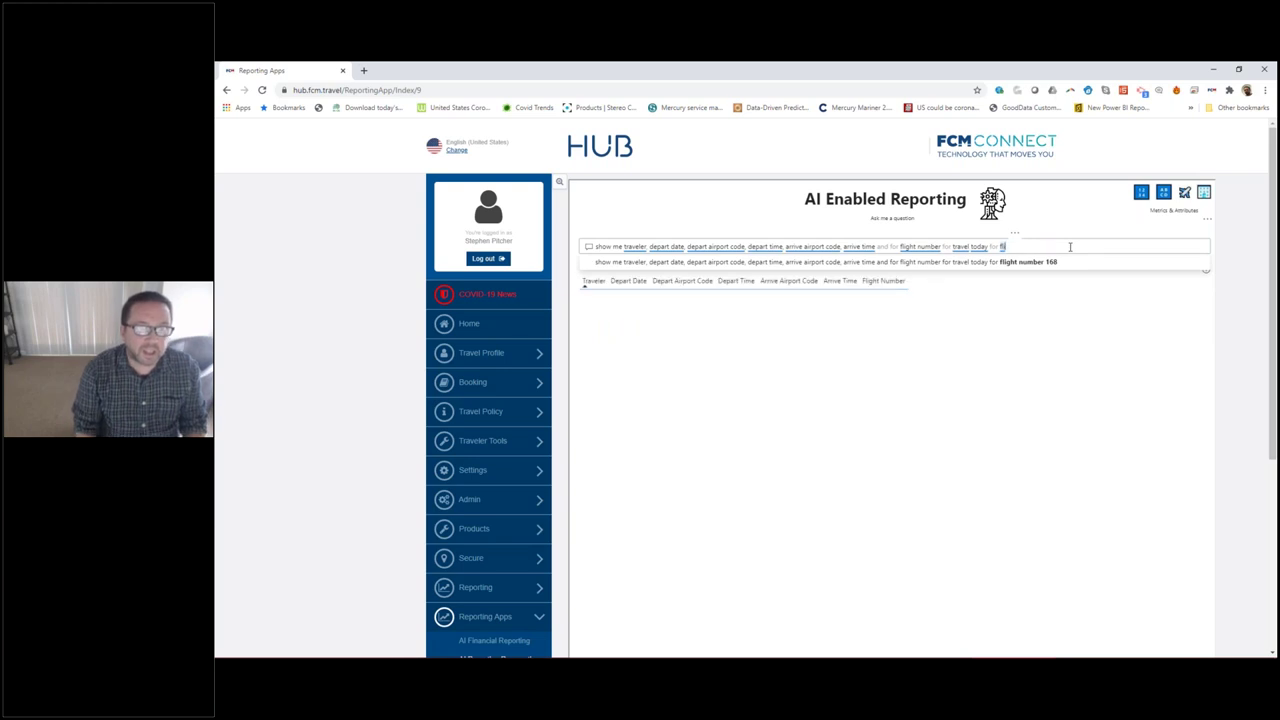
key("BackSpace")
key("BackSpace")
key("BackSpace")
key("BackSpace")
key("BackSpace")
key("BackSpace")
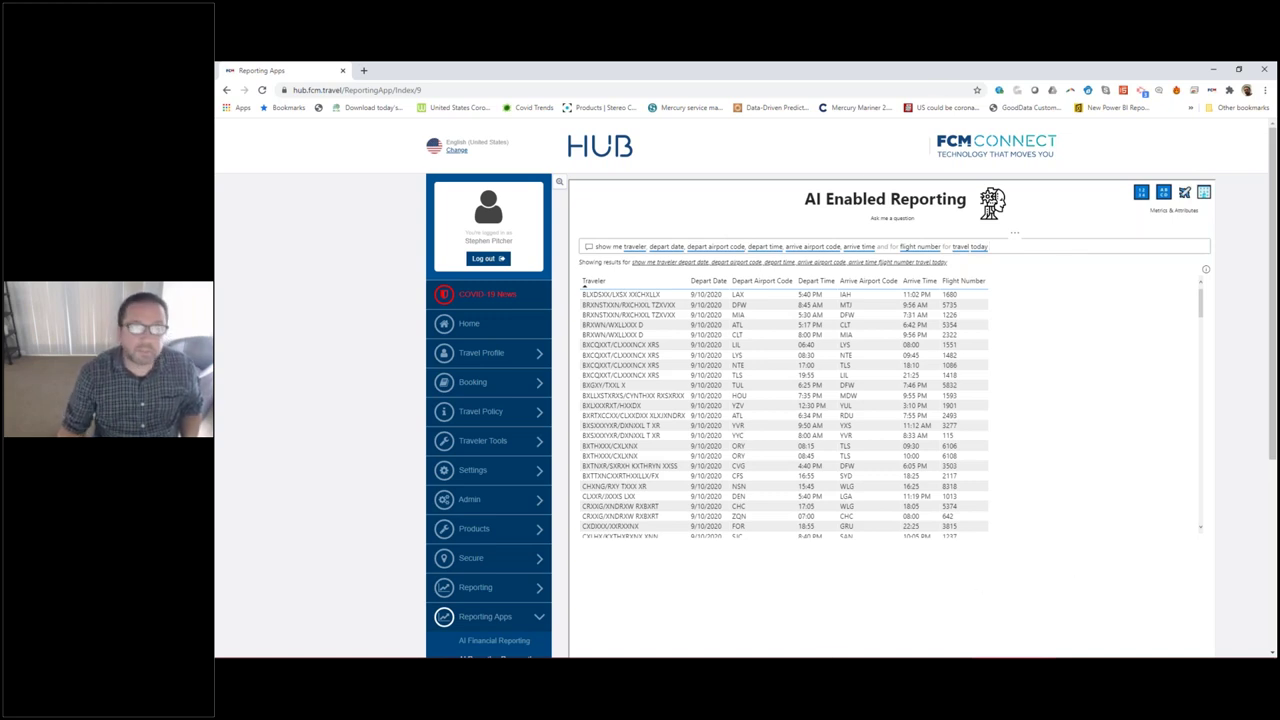
Switch from the browser to the slide show and advance from the Demo slide to the Q&A slide.
key("alt+Tab")
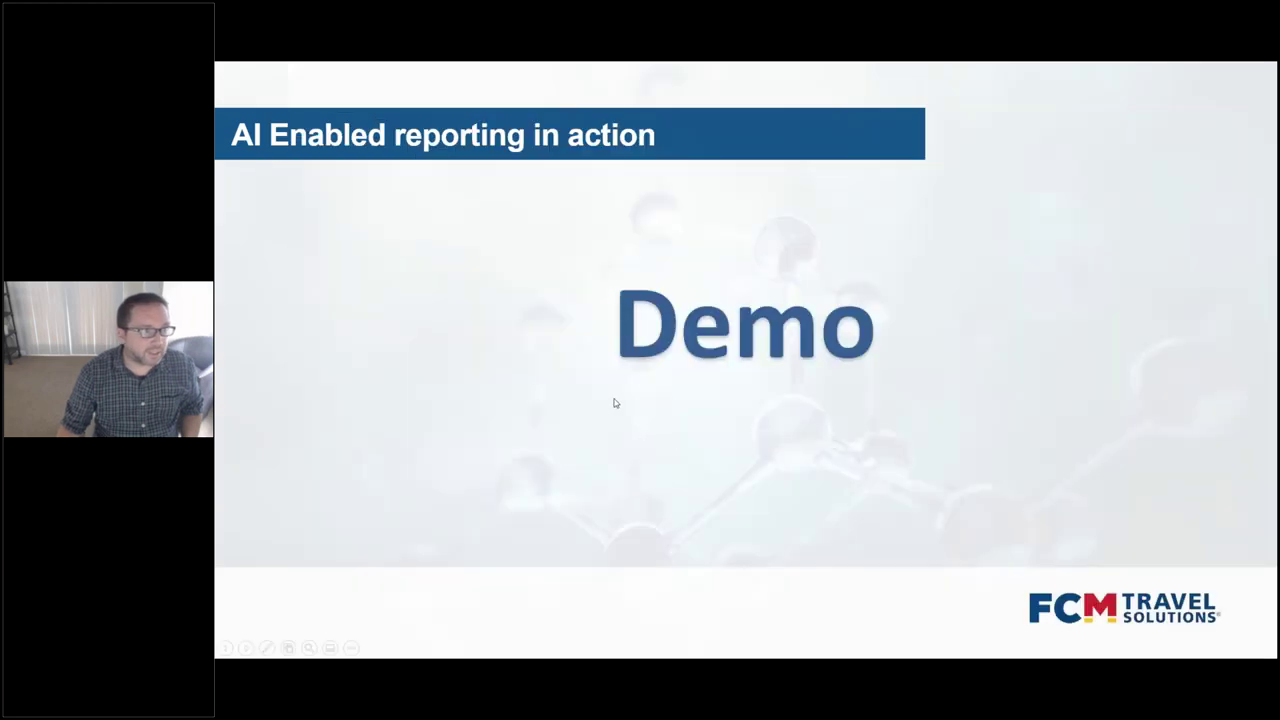
left_click(615, 403)
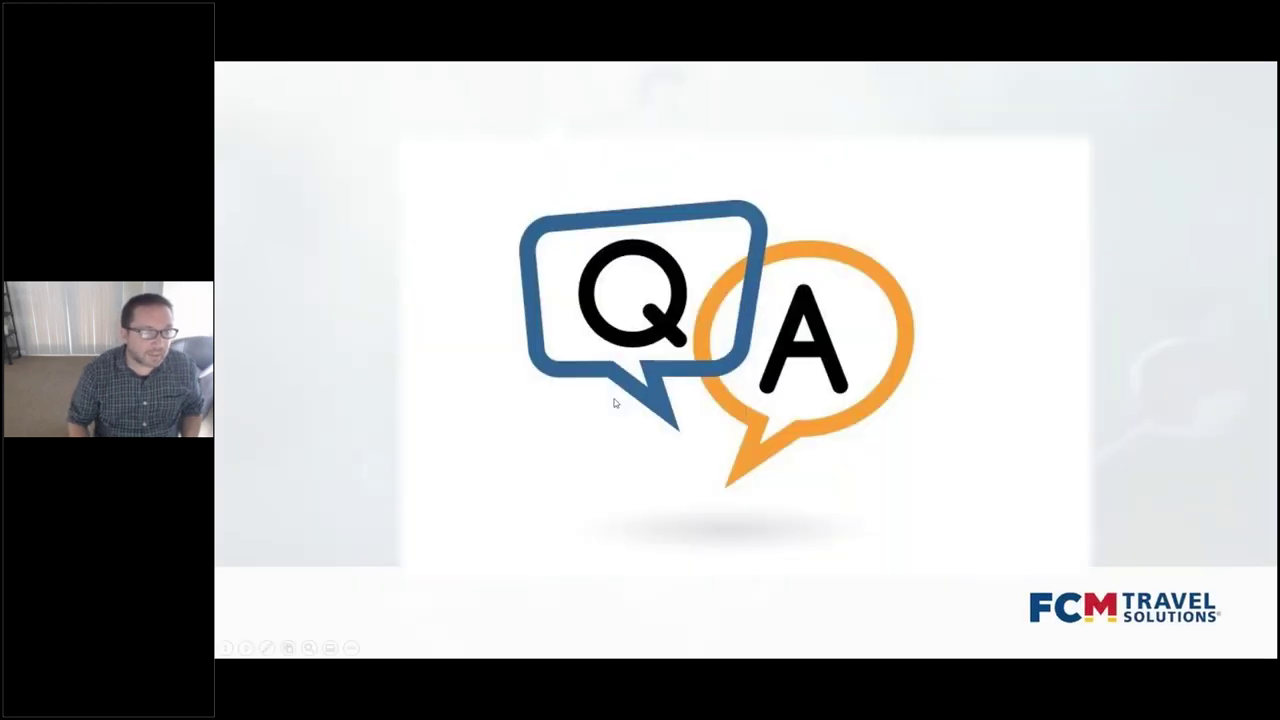